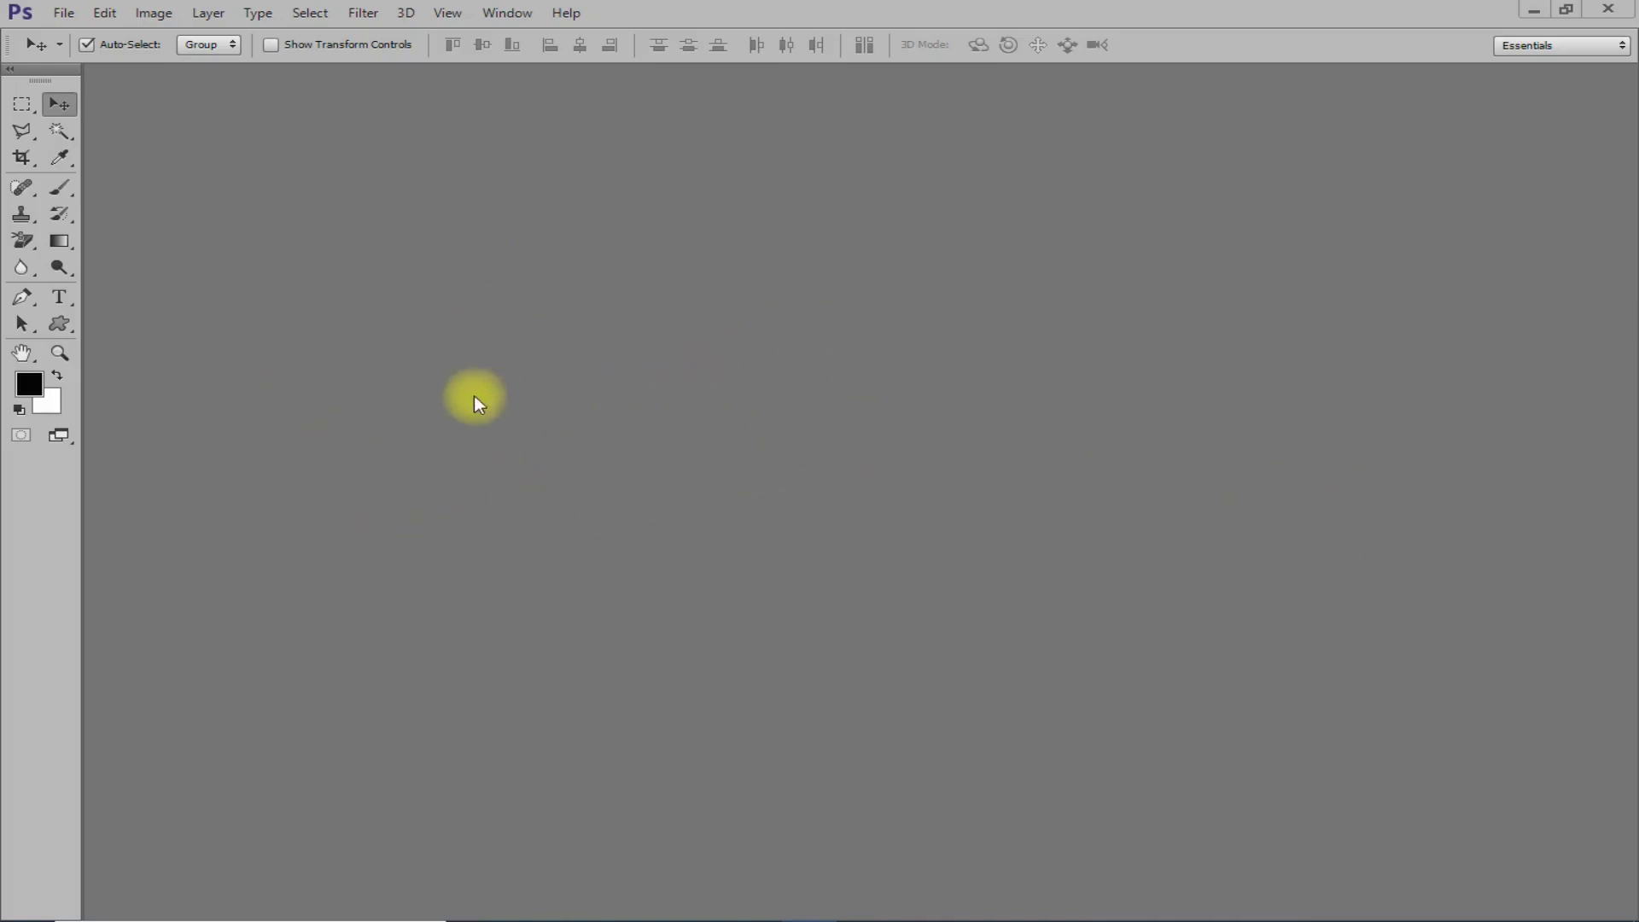
Open the colour portrait avc.jpg in Photoshop from the empty workspace.
double_click(746, 371)
double_click(657, 226)
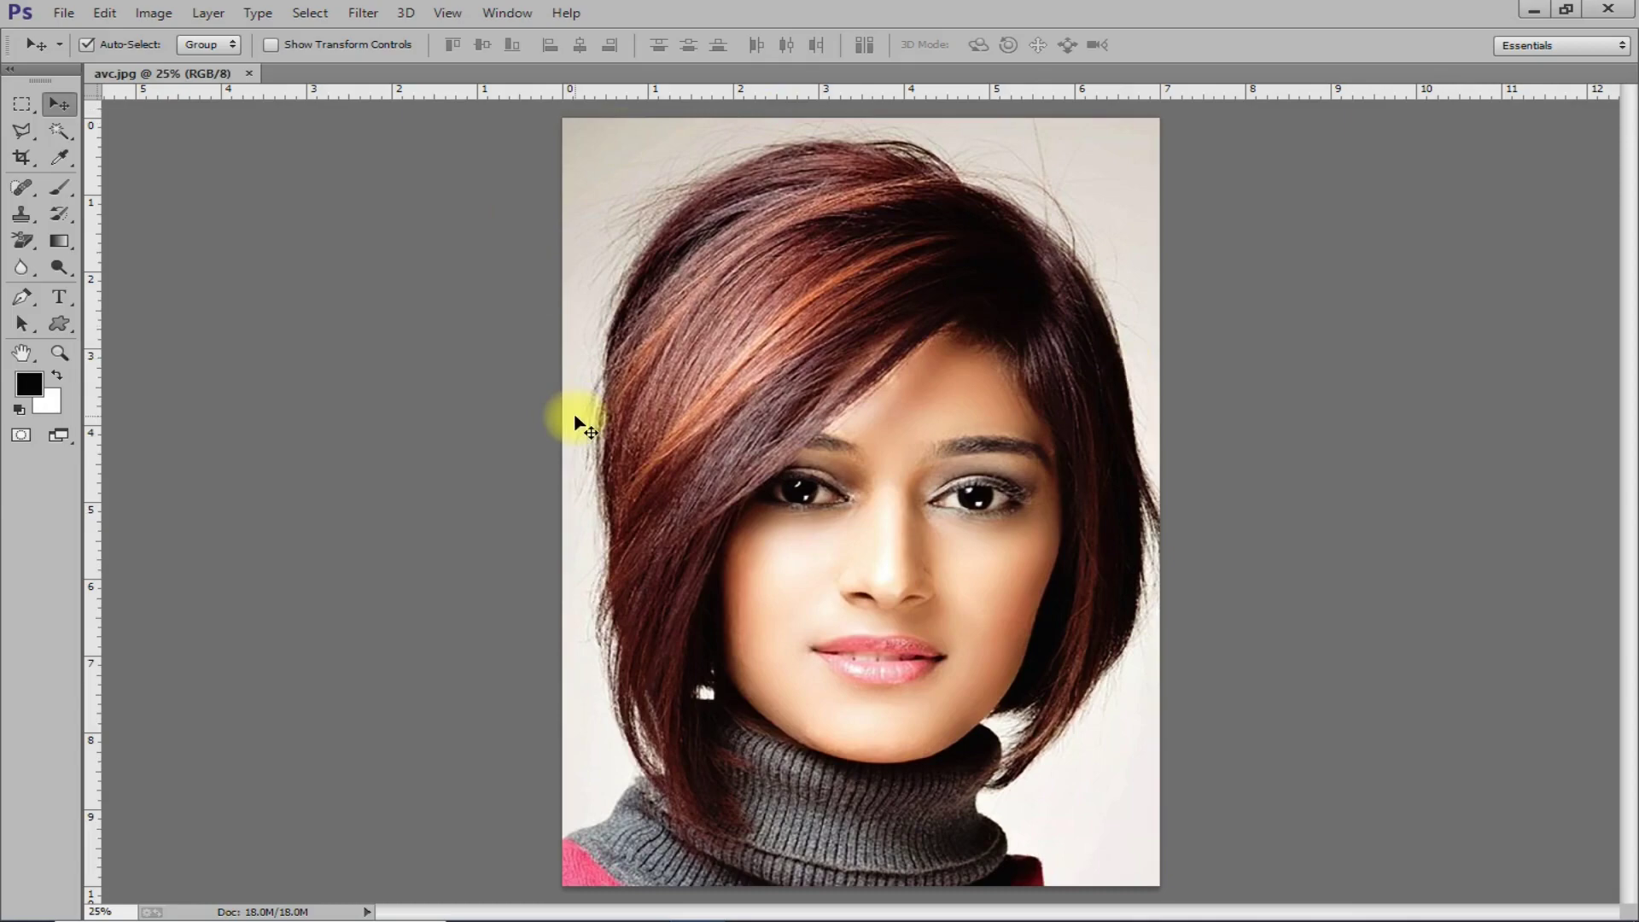
mouse_move(696, 901)
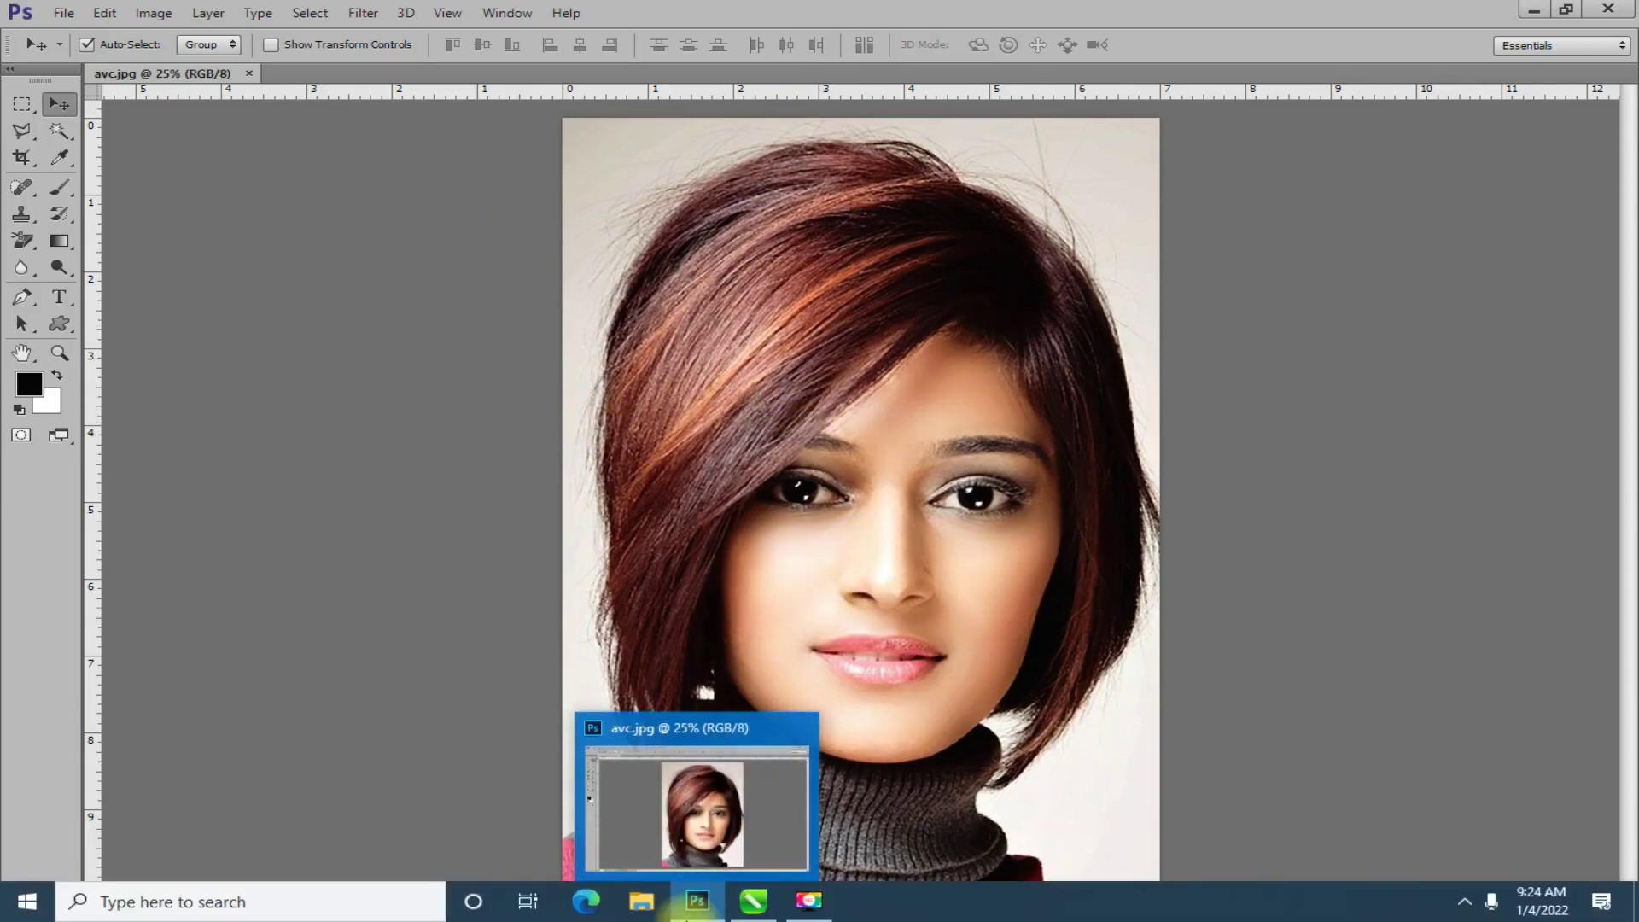
click(753, 900)
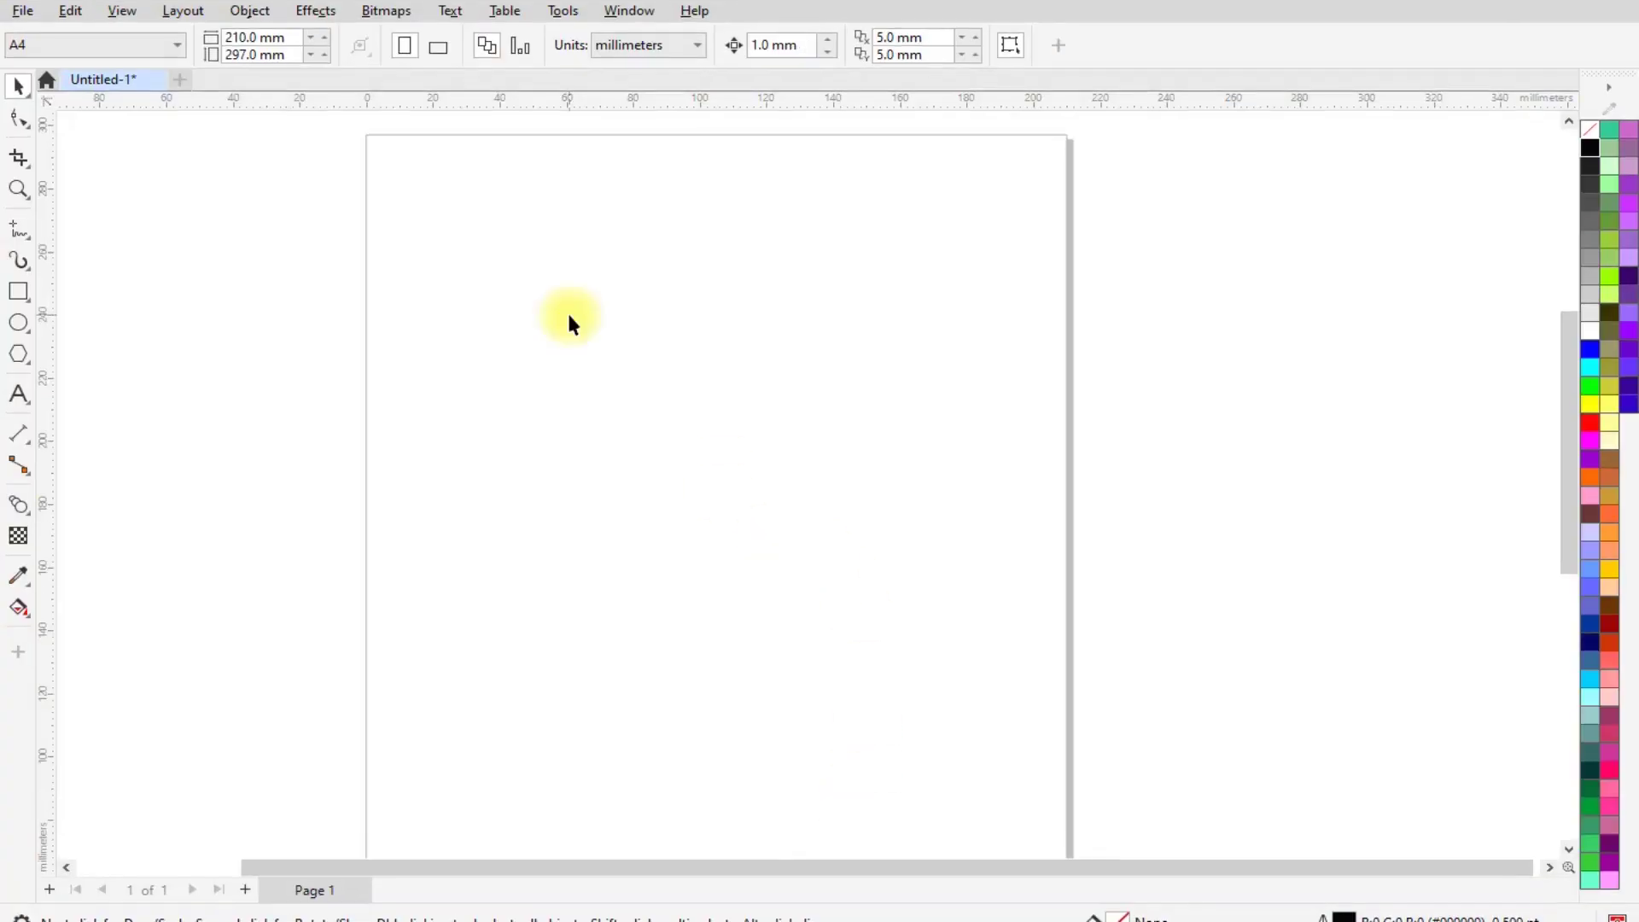
Draw a thin rectangle sized 180 × 2 mm with a solid black fill.
click(18, 291)
drag(413, 242, 1020, 266)
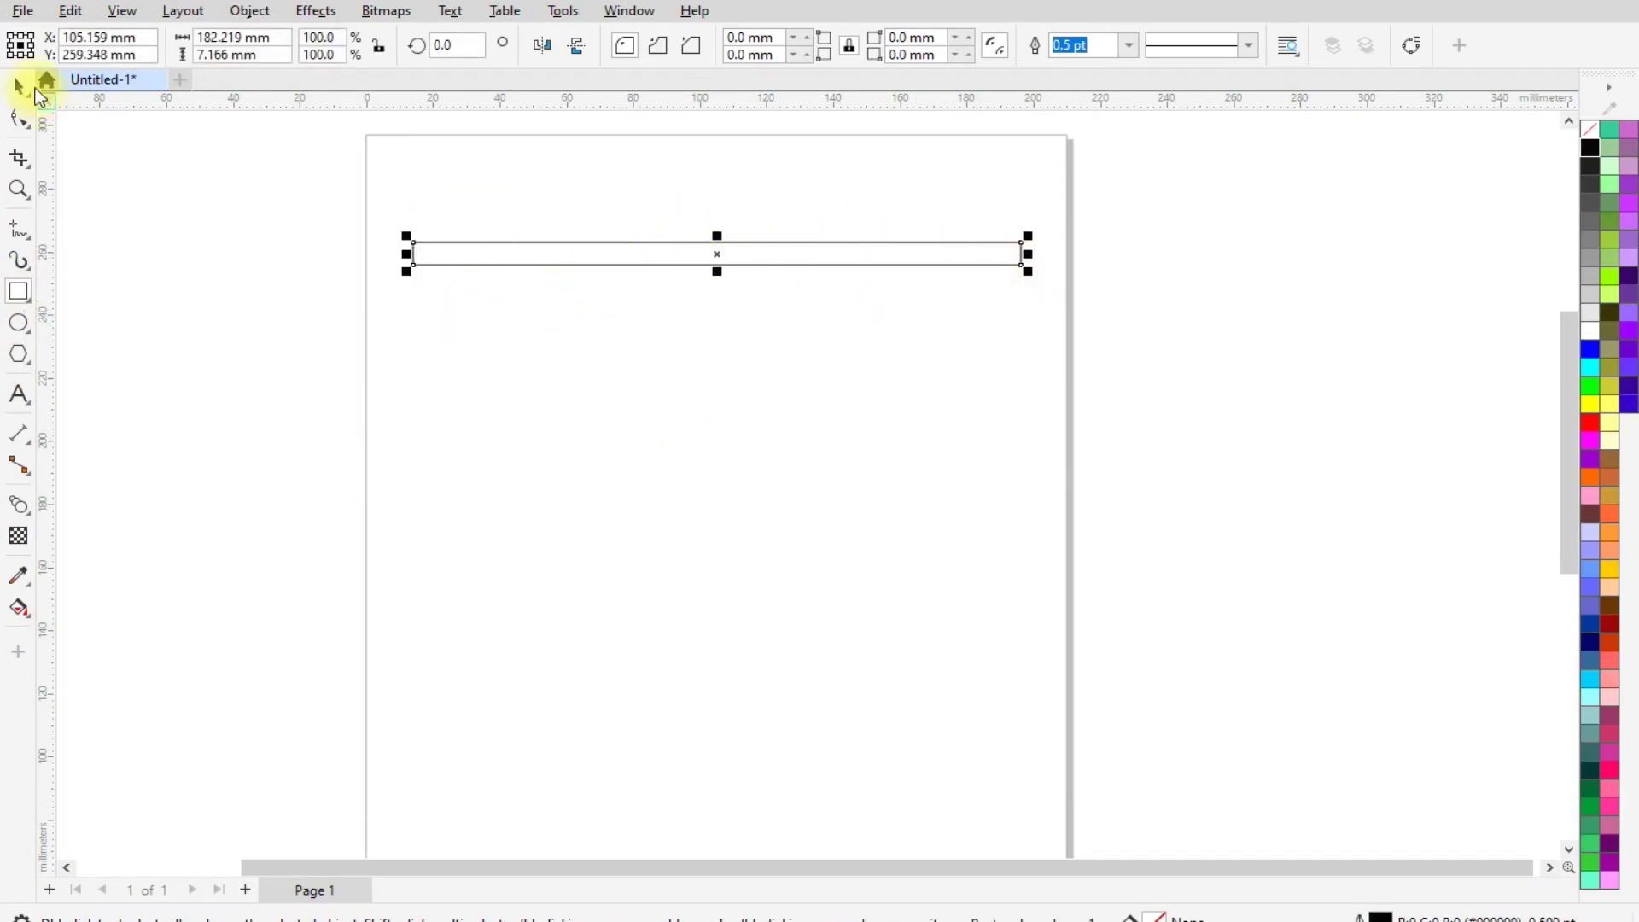
double_click(221, 38)
text(180mm)
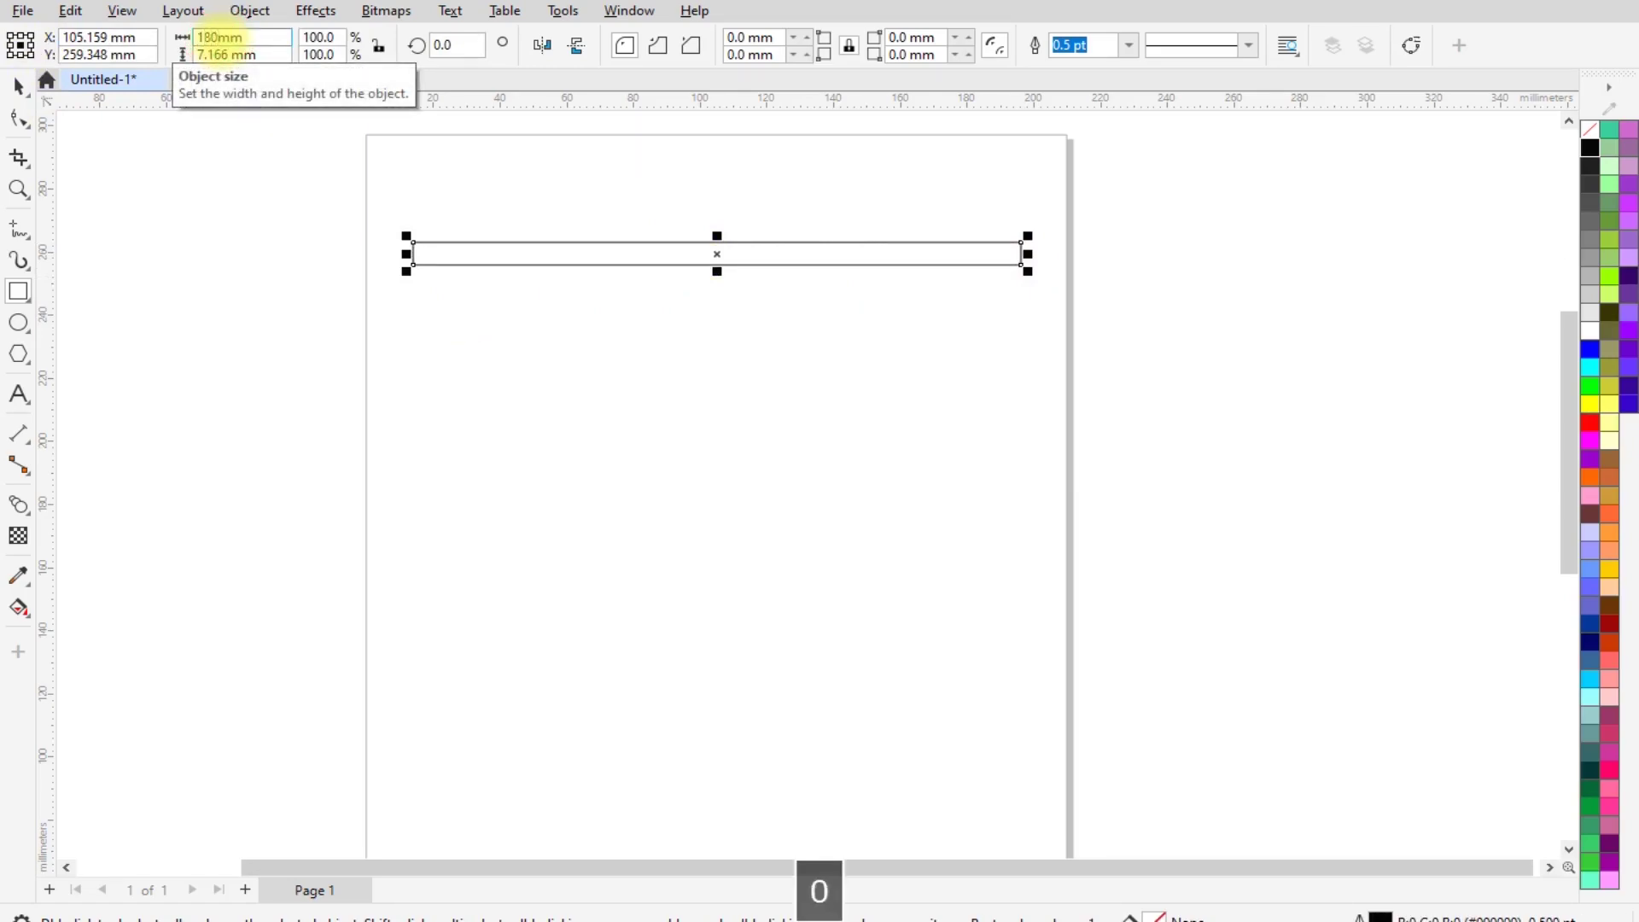
key(Tab)
text(2)
key(Return)
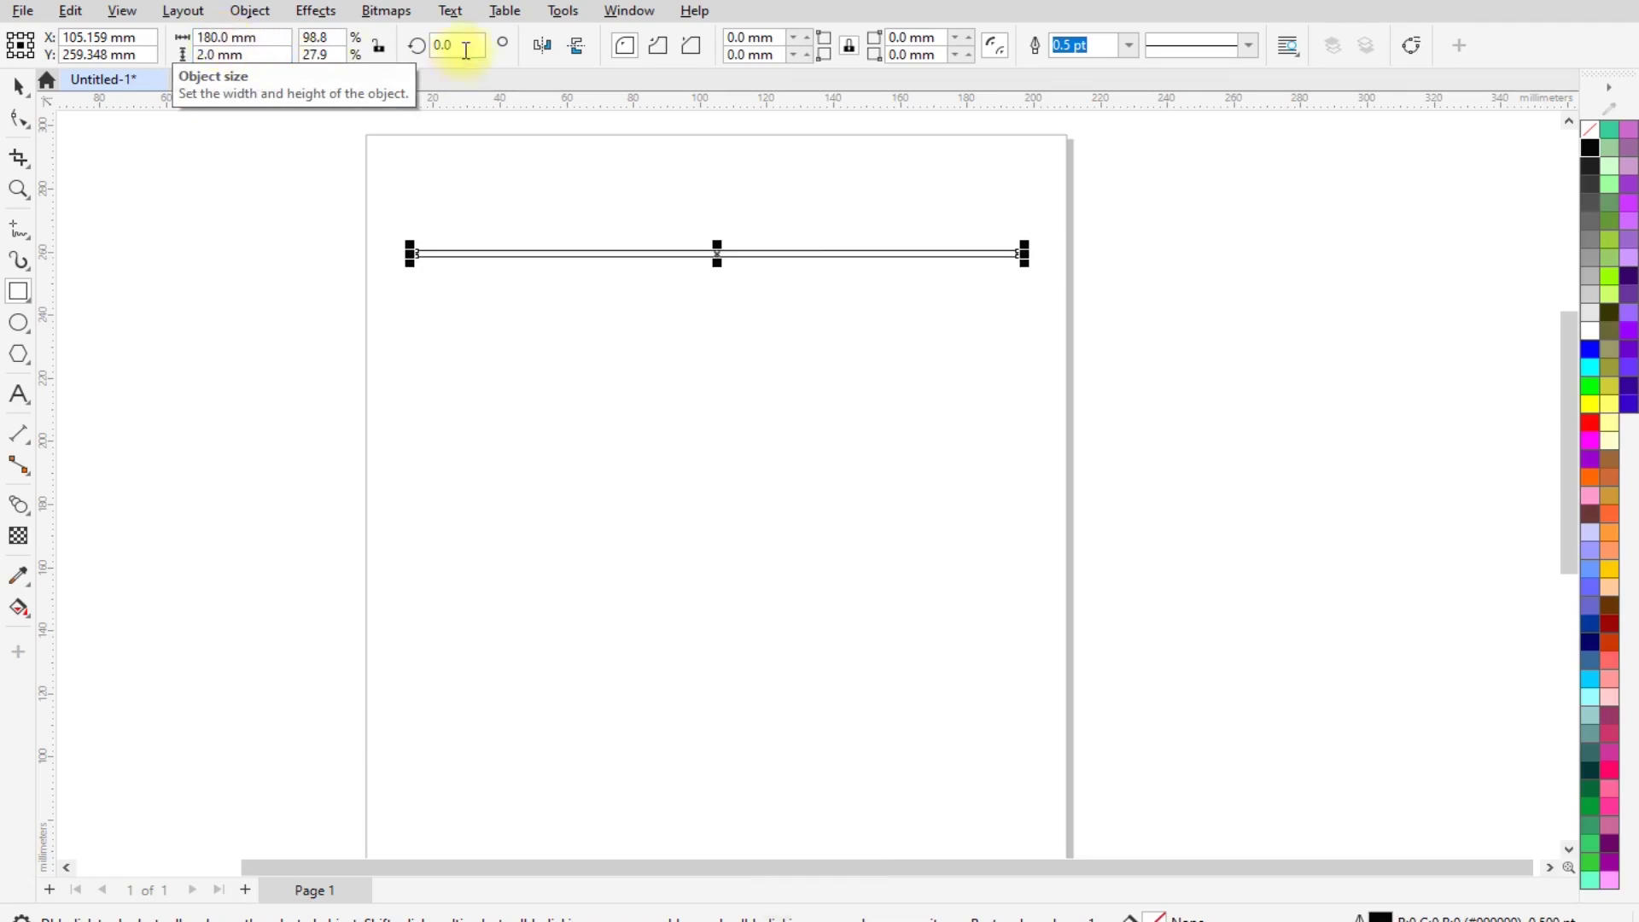
click(1590, 146)
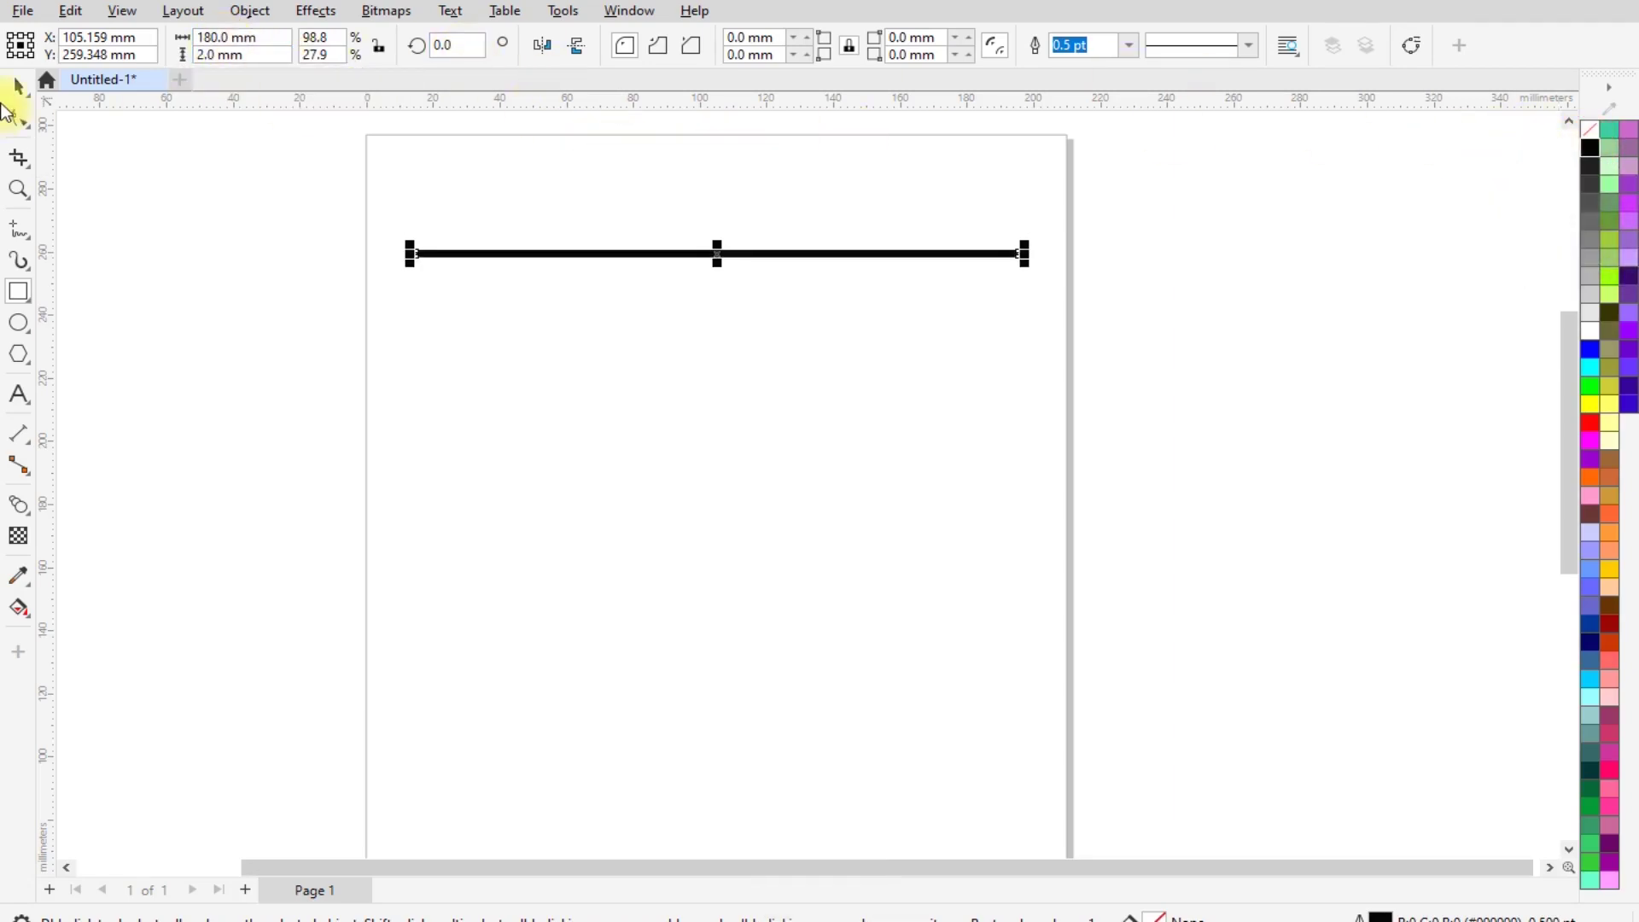
Move the black bar up near the top edge of the page.
click(18, 85)
click(174, 191)
click(639, 256)
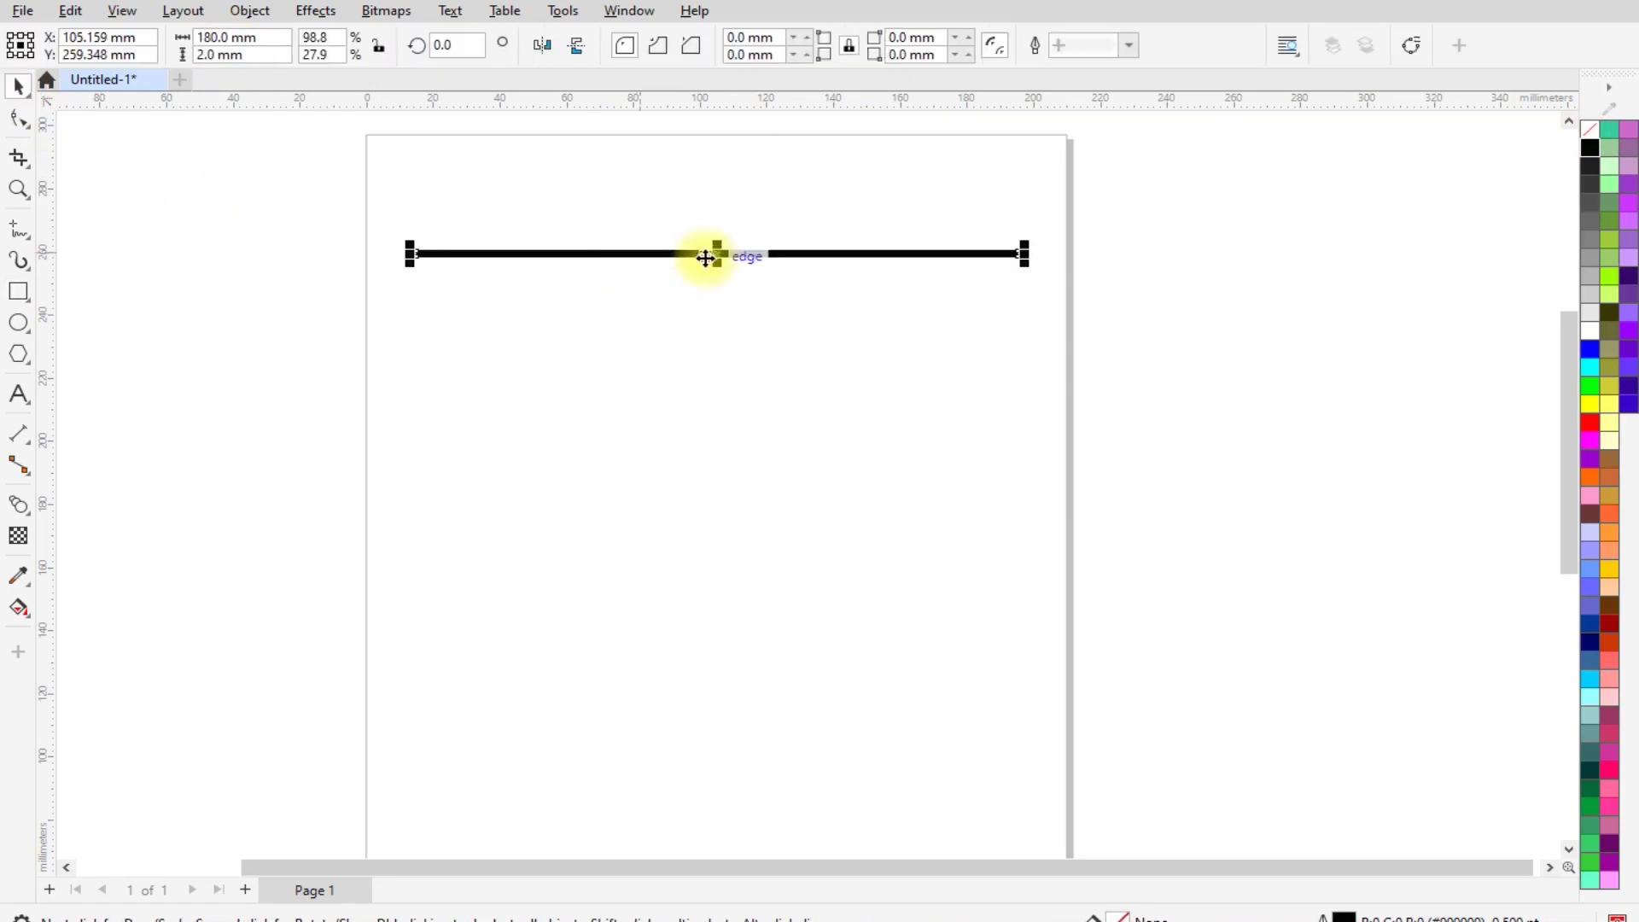
drag(718, 256, 701, 171)
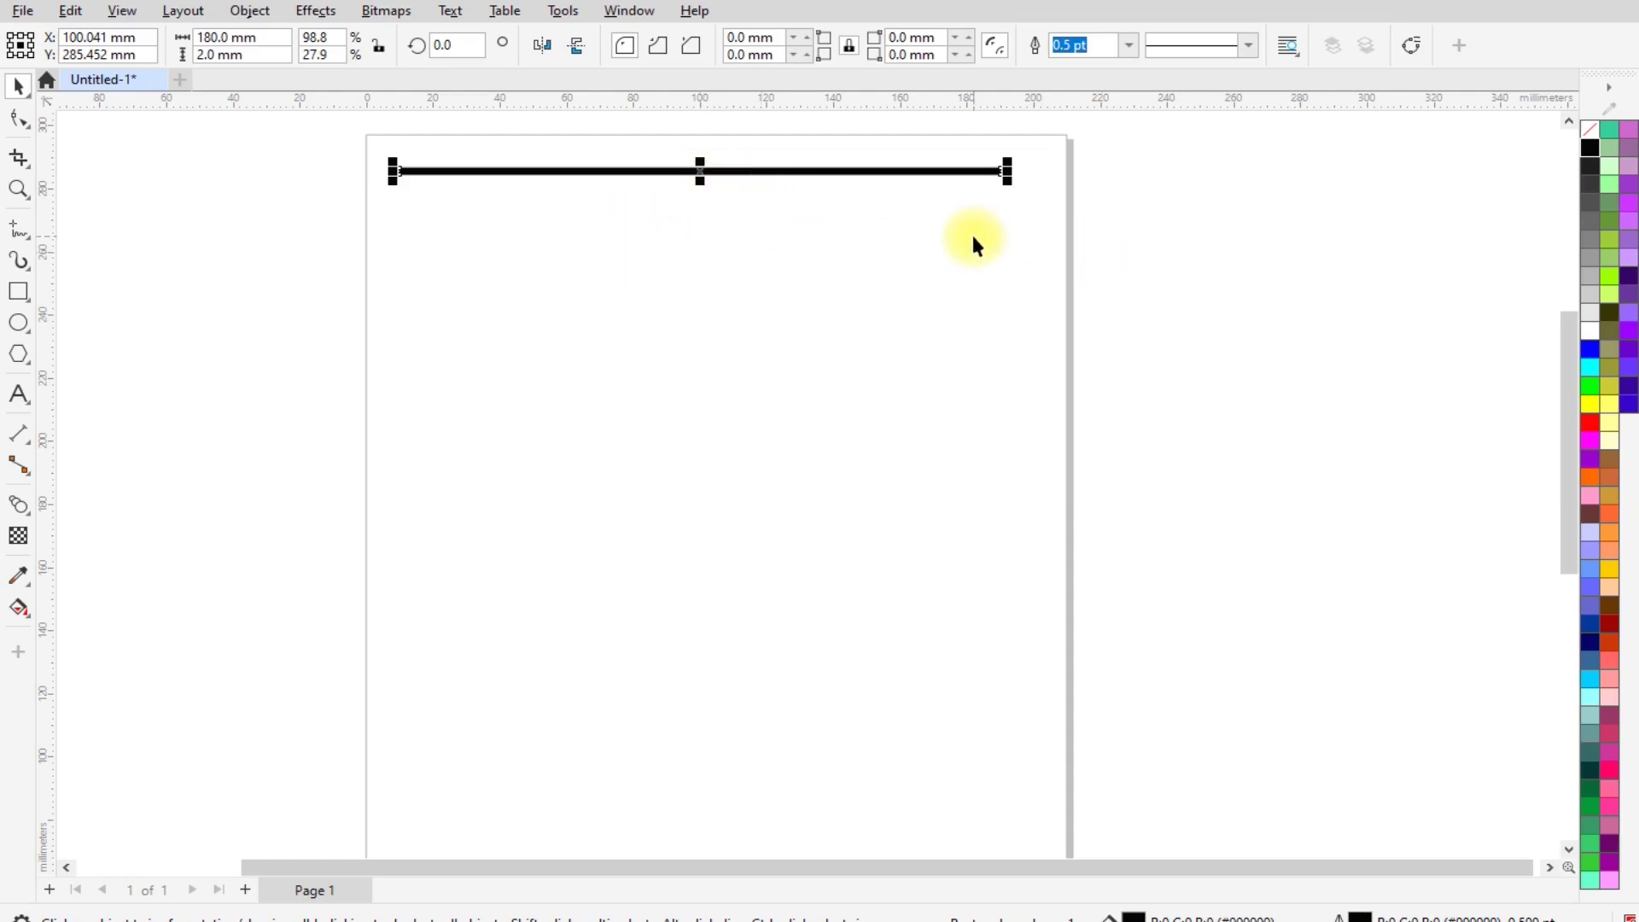
Paste a duplicate of the black bar in place.
key(ctrl+c)
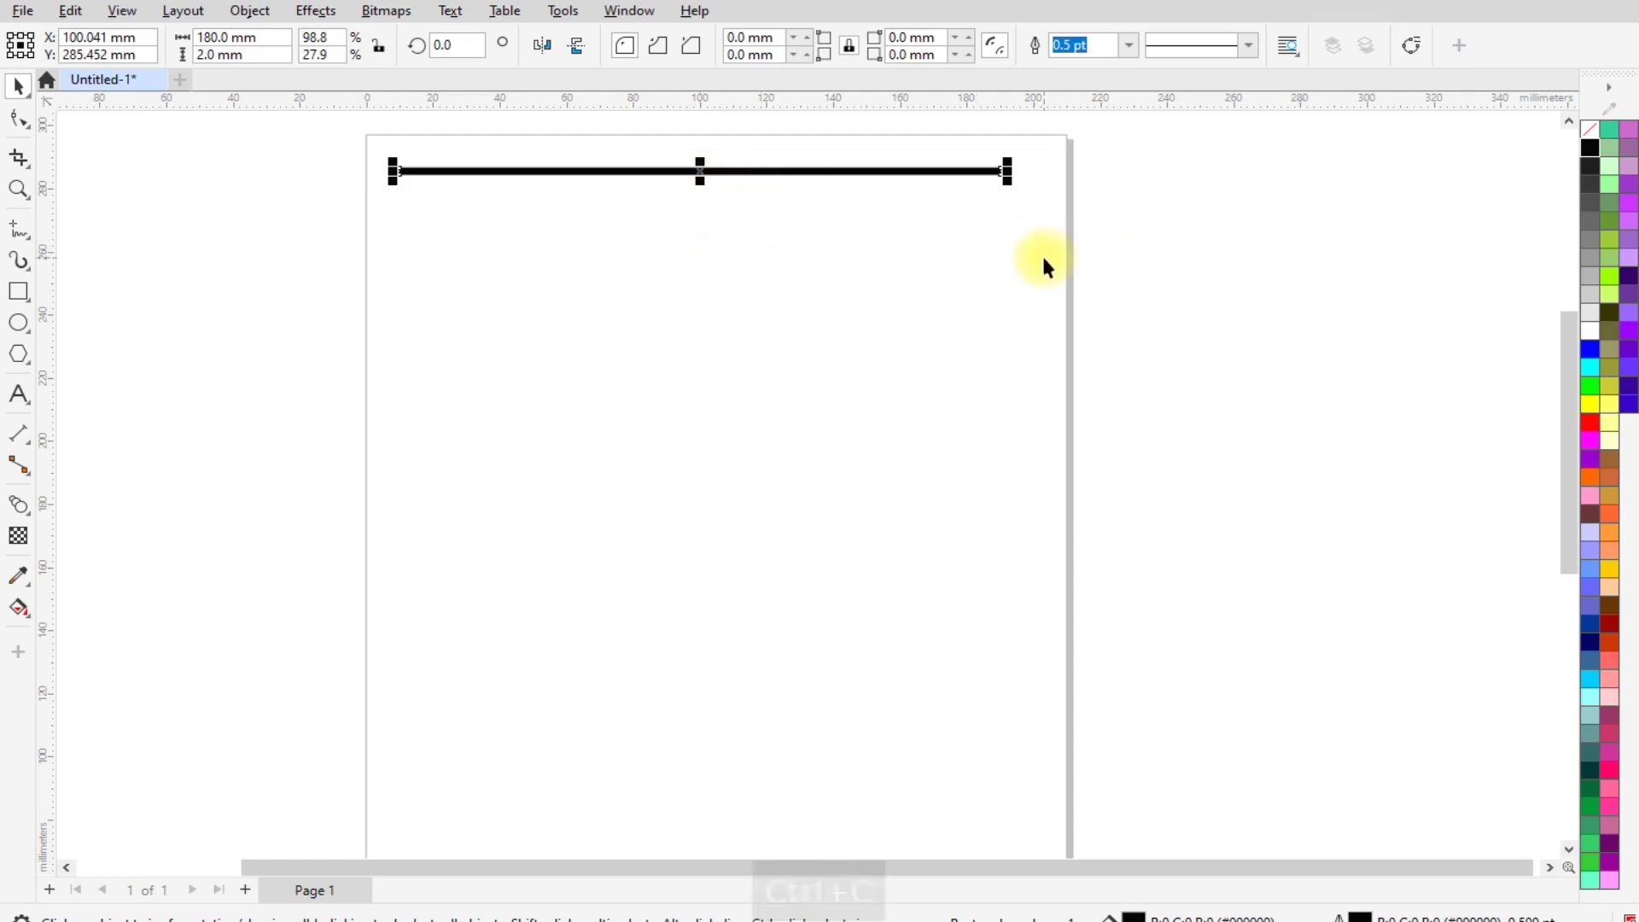
key(ctrl+v)
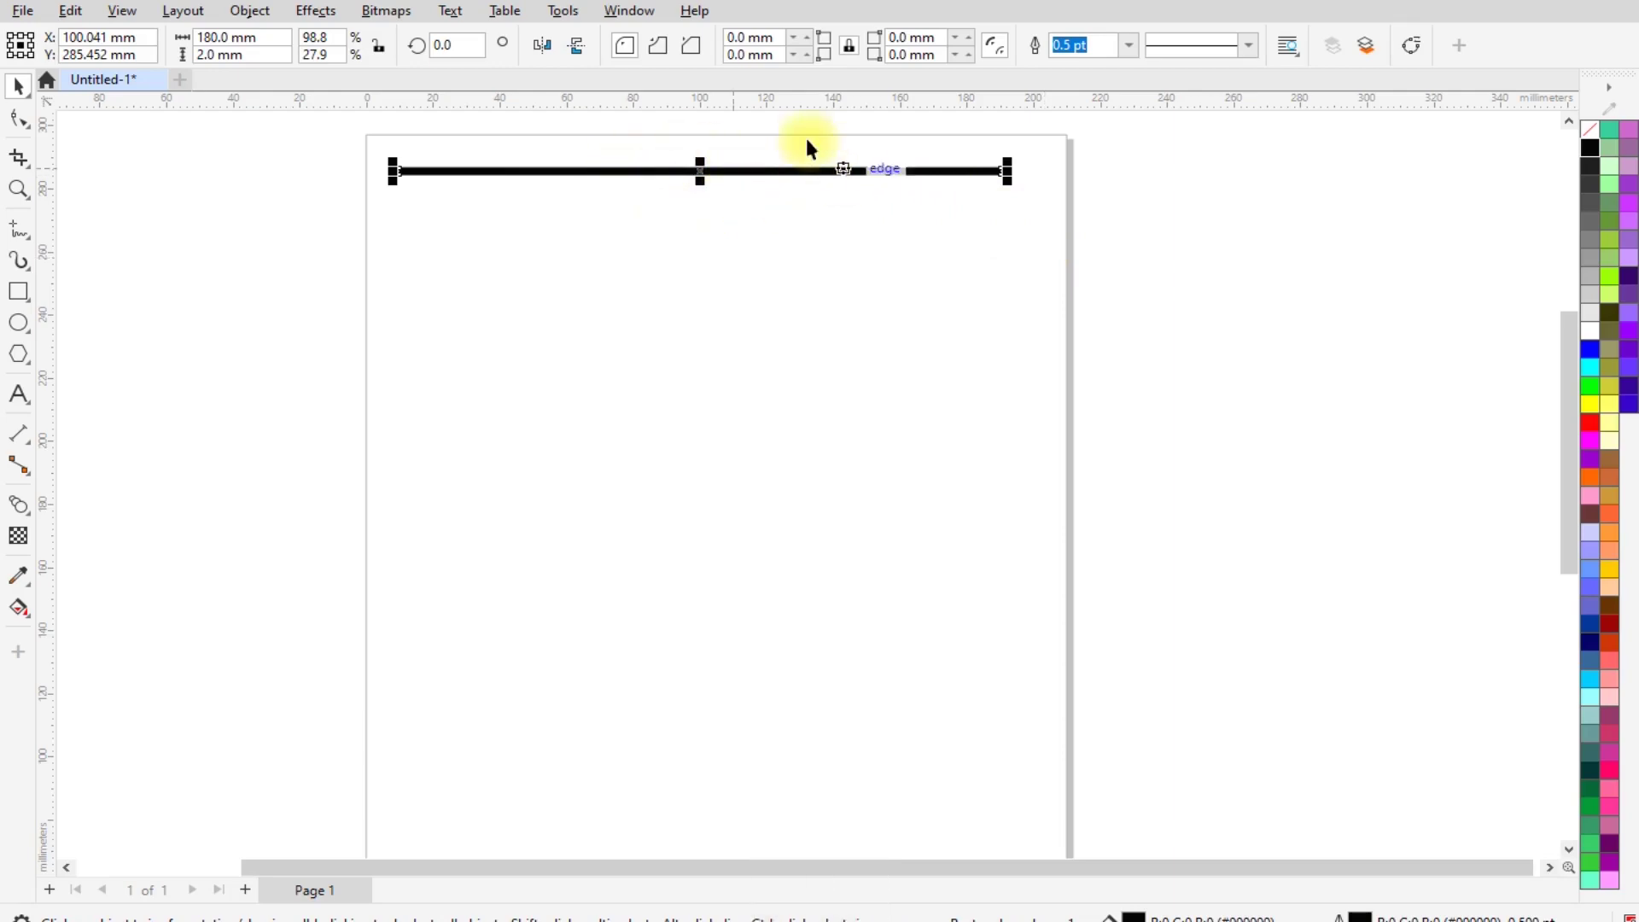
click(1115, 229)
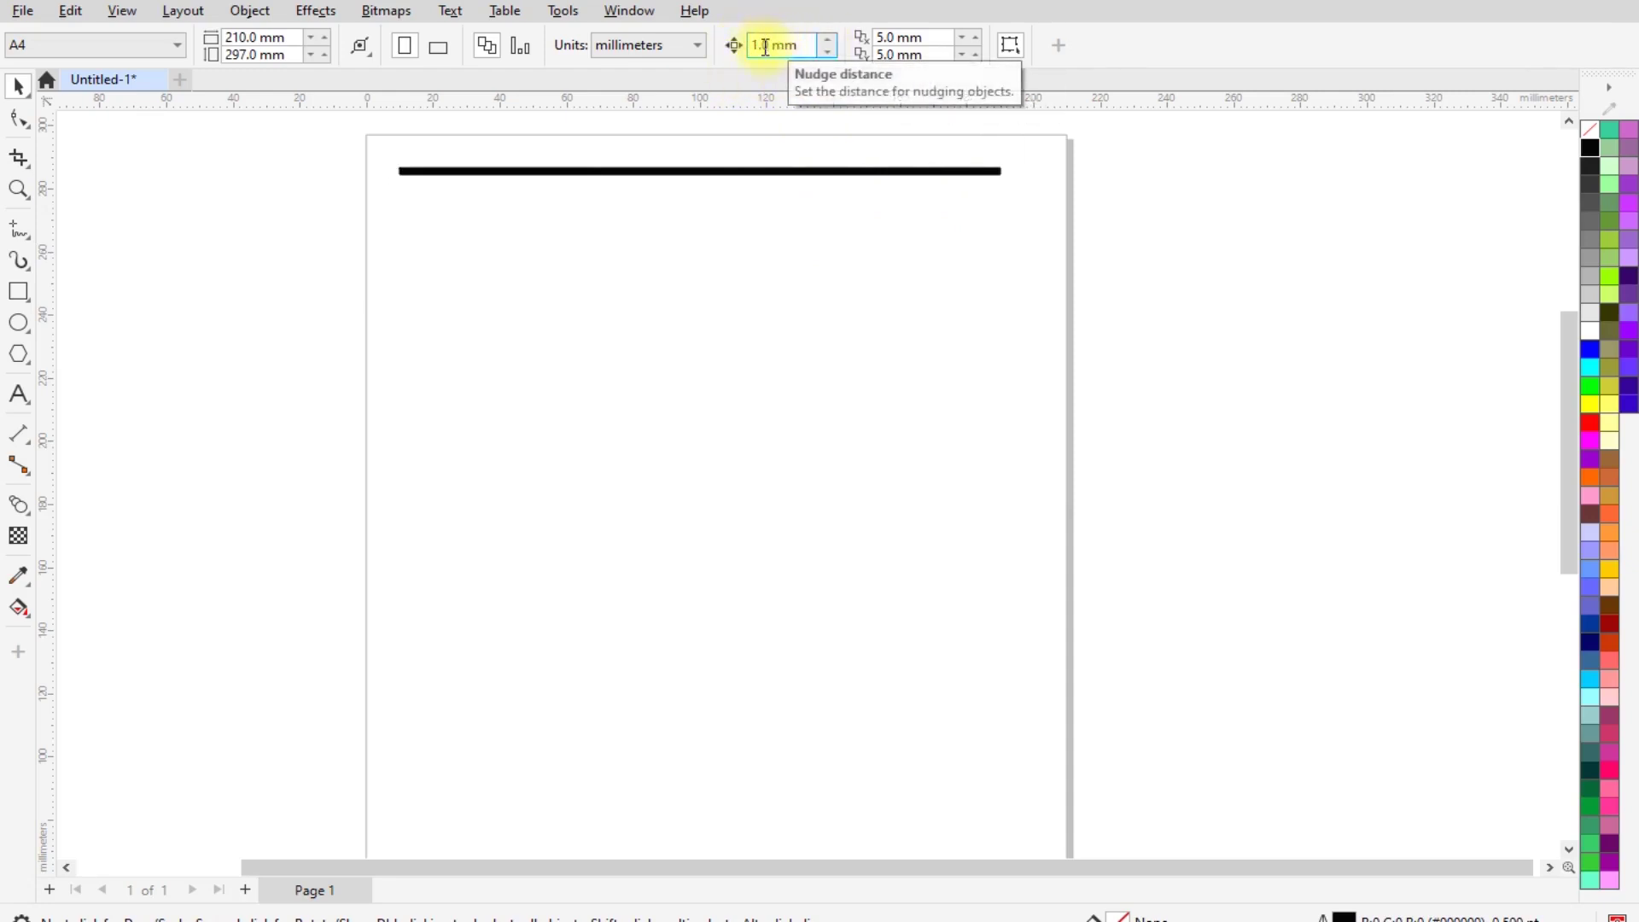
Set the nudge distance to 200 mm and nudge the copy down to the page bottom.
double_click(764, 46)
text(200)
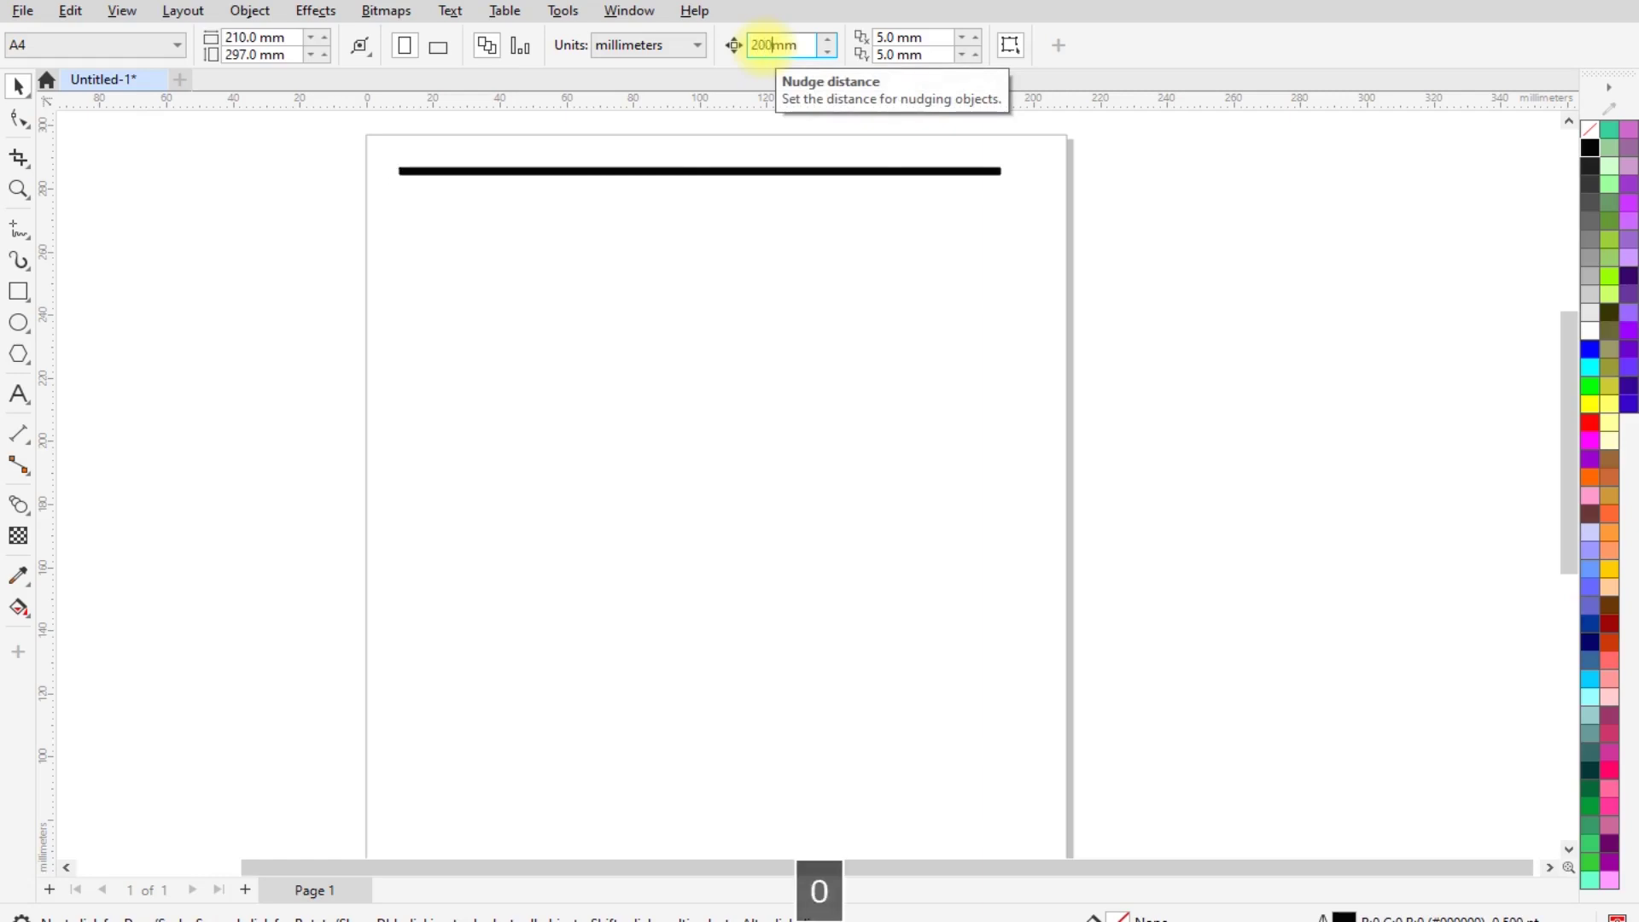
key(Return)
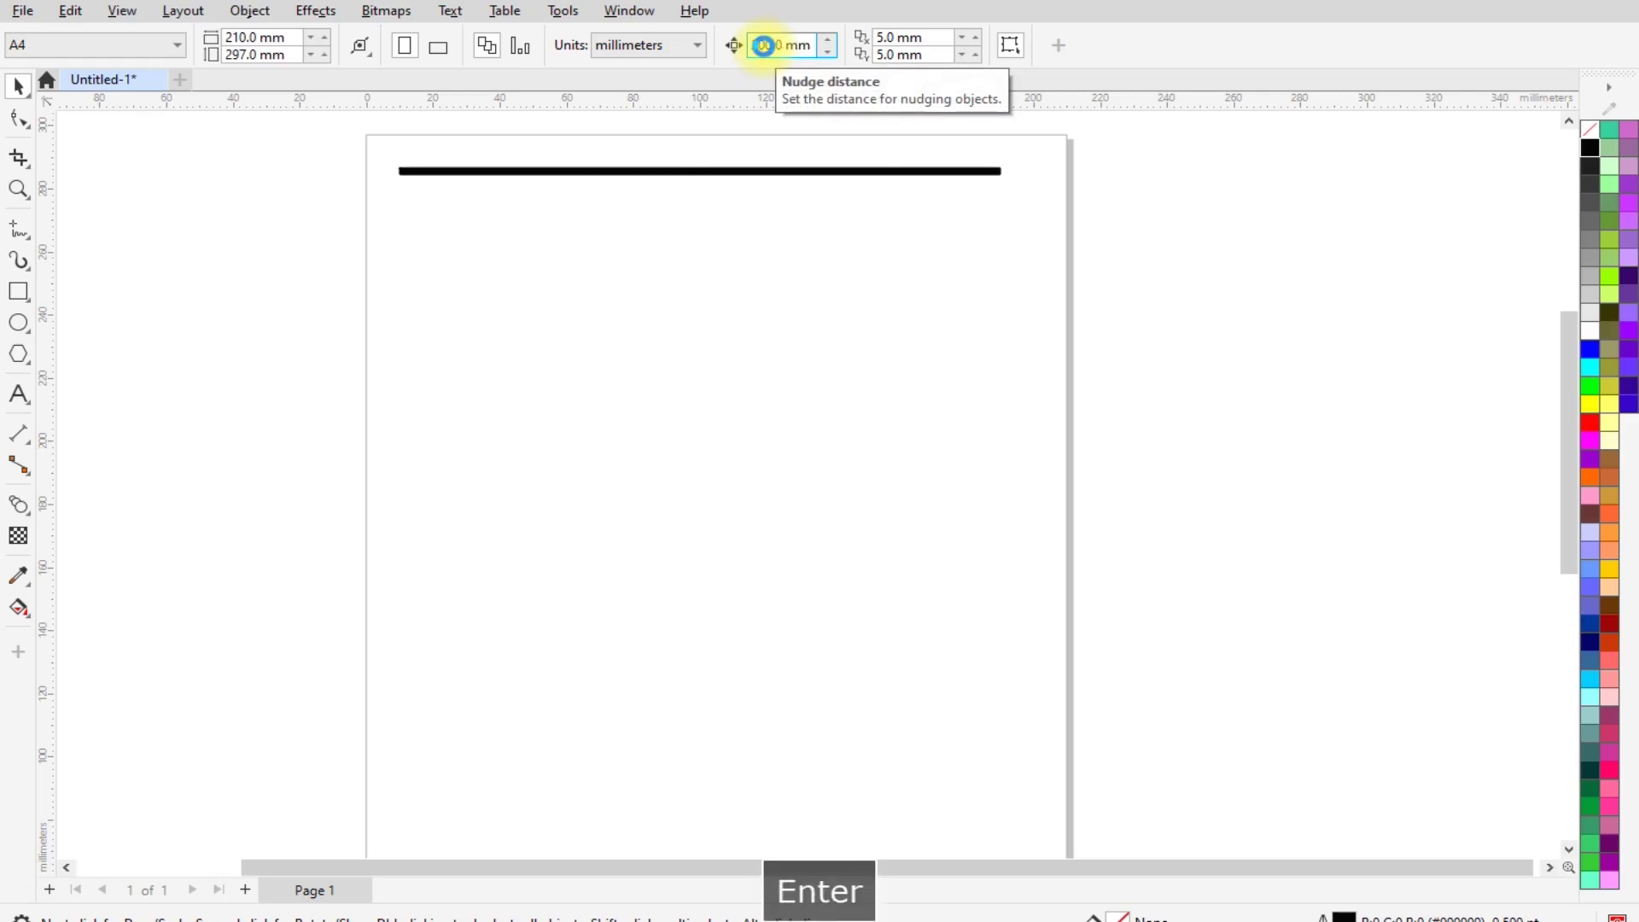
click(657, 173)
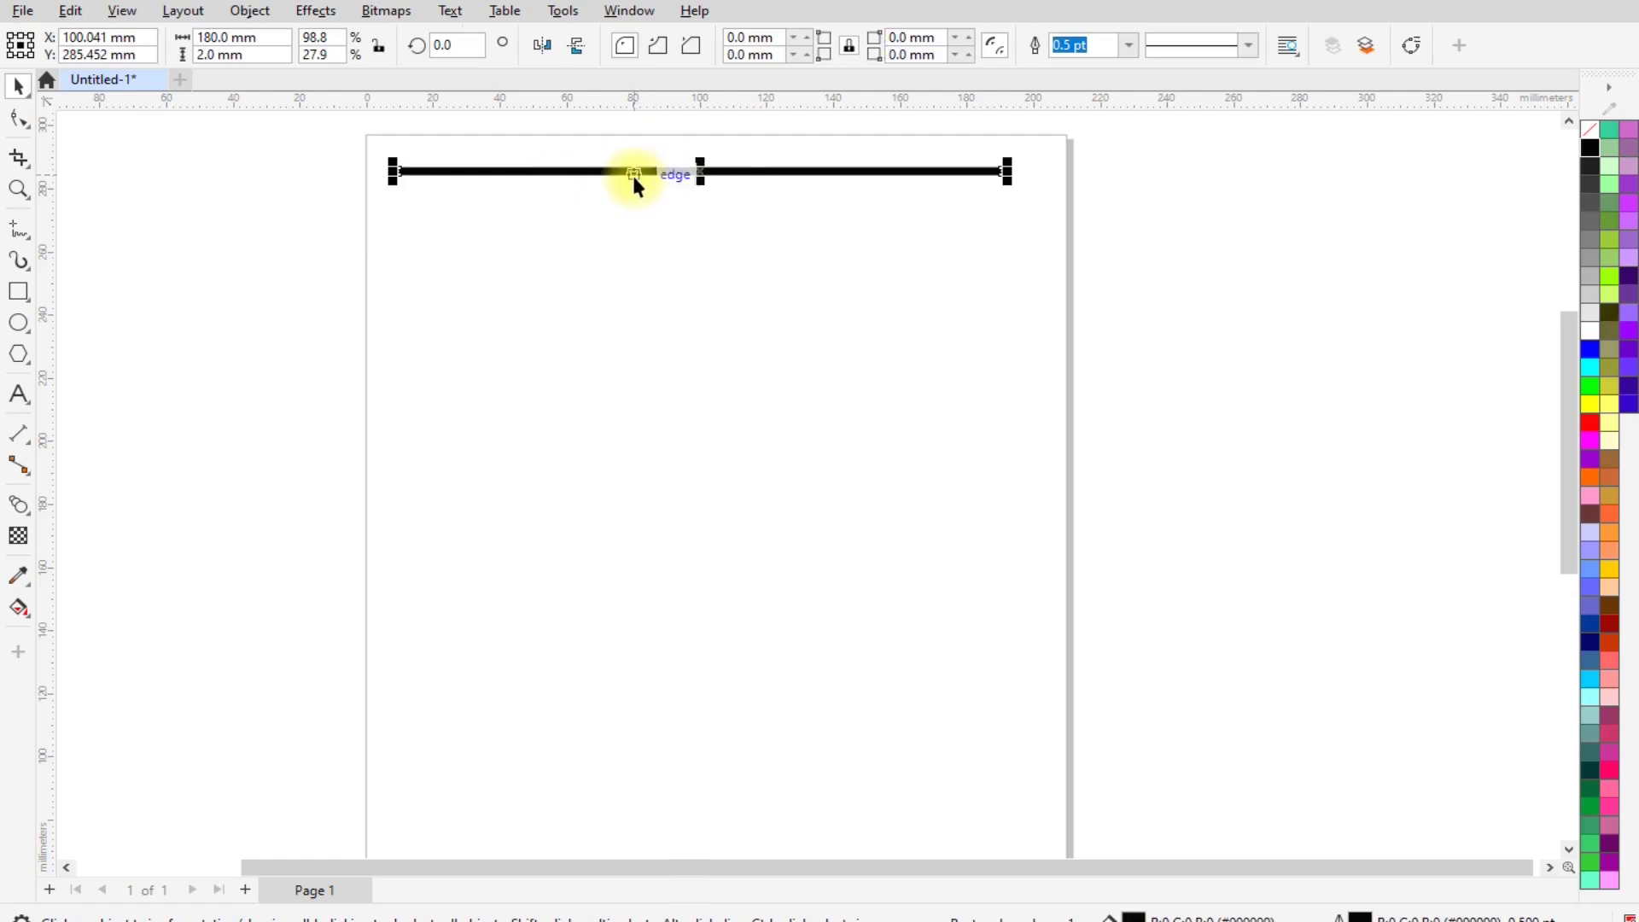
key(Down)
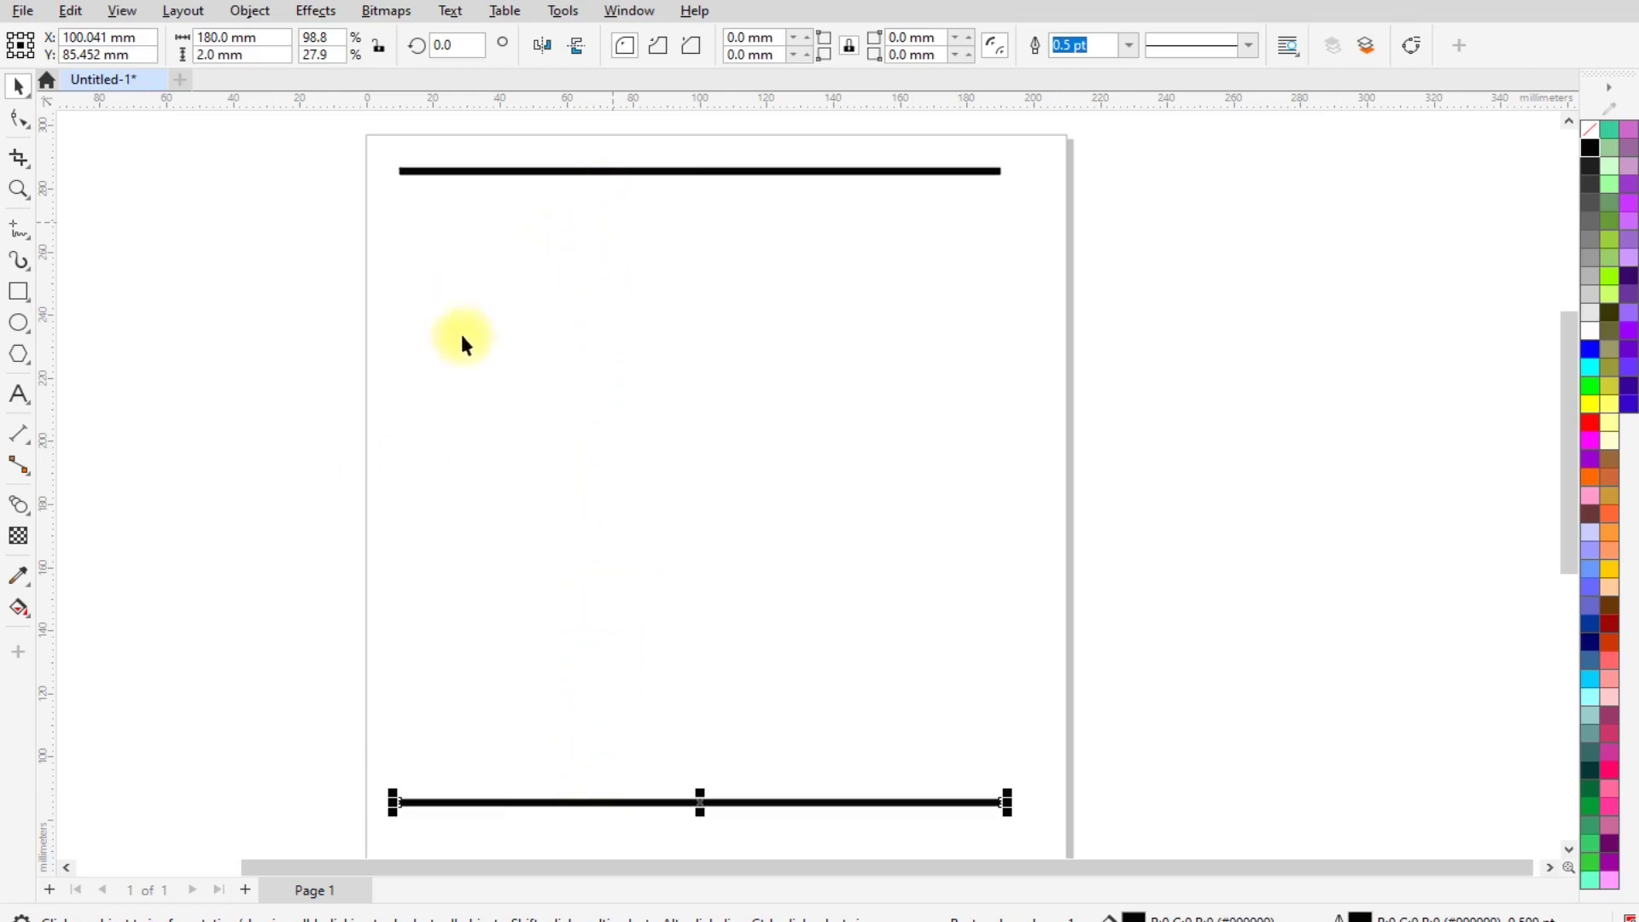
Blend the top bar down to the bottom bar with the Blend tool.
click(19, 505)
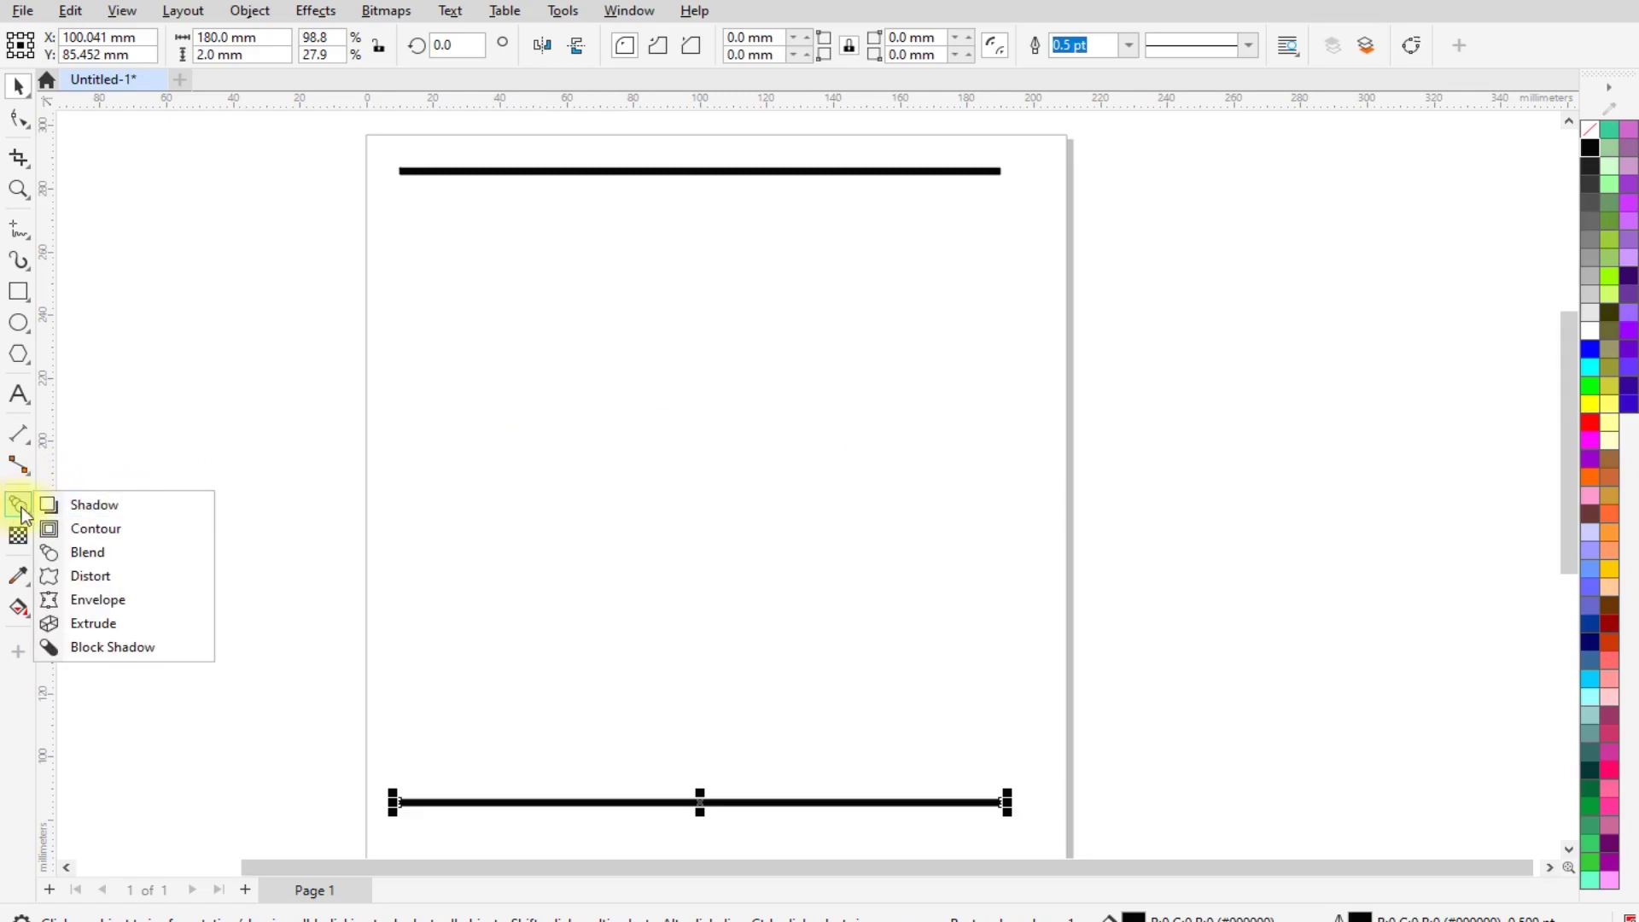
click(106, 556)
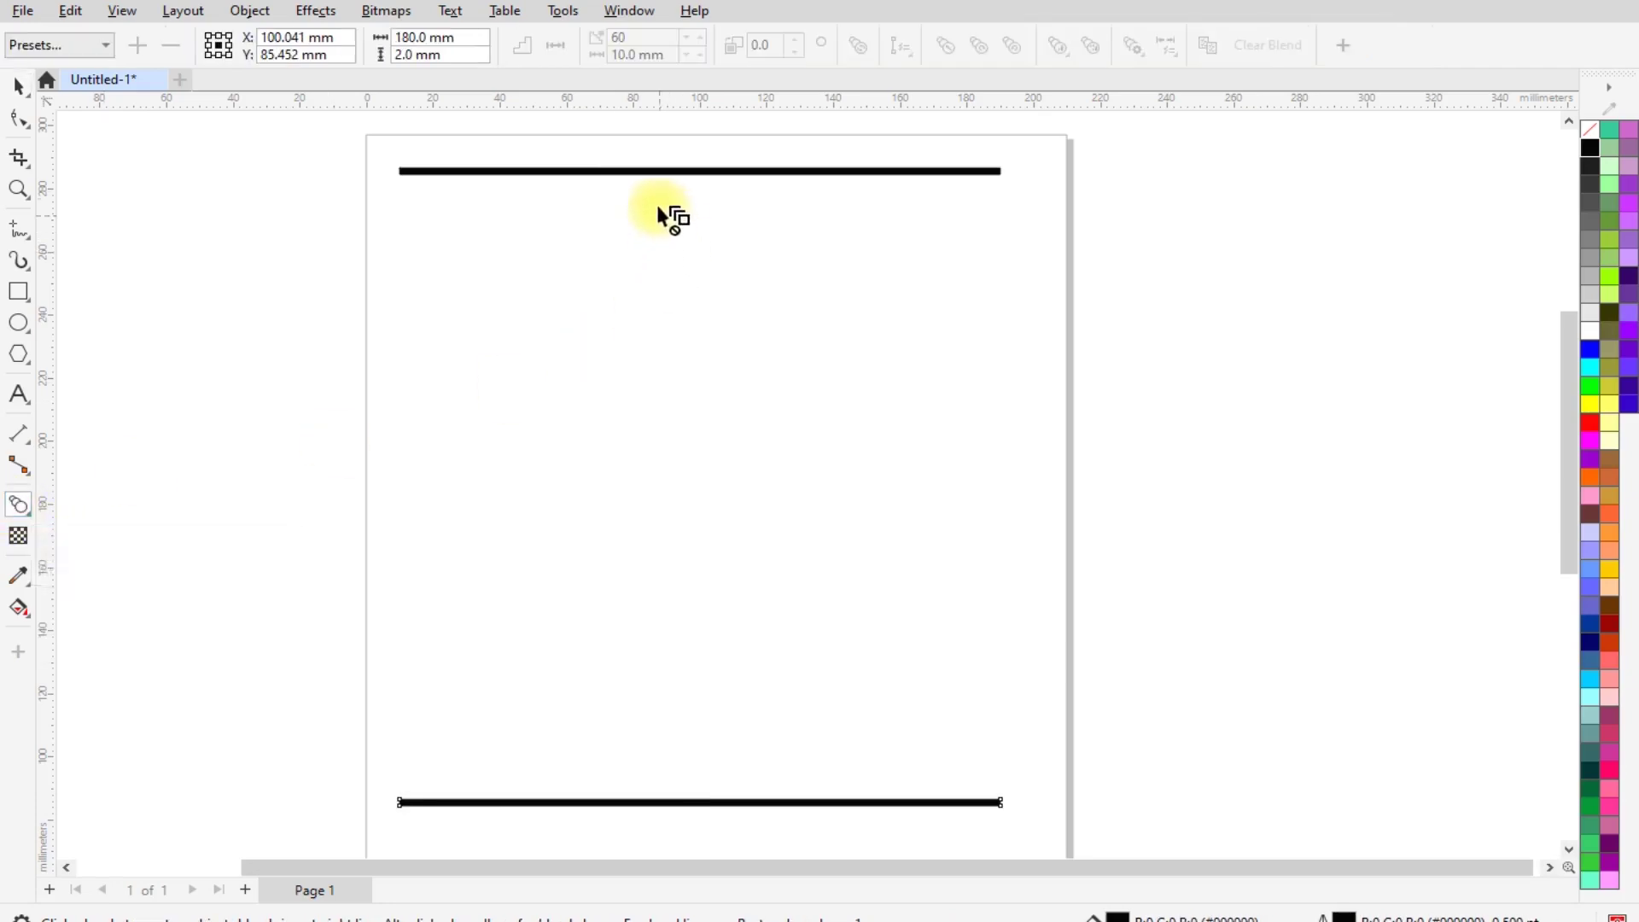
drag(676, 181, 766, 726)
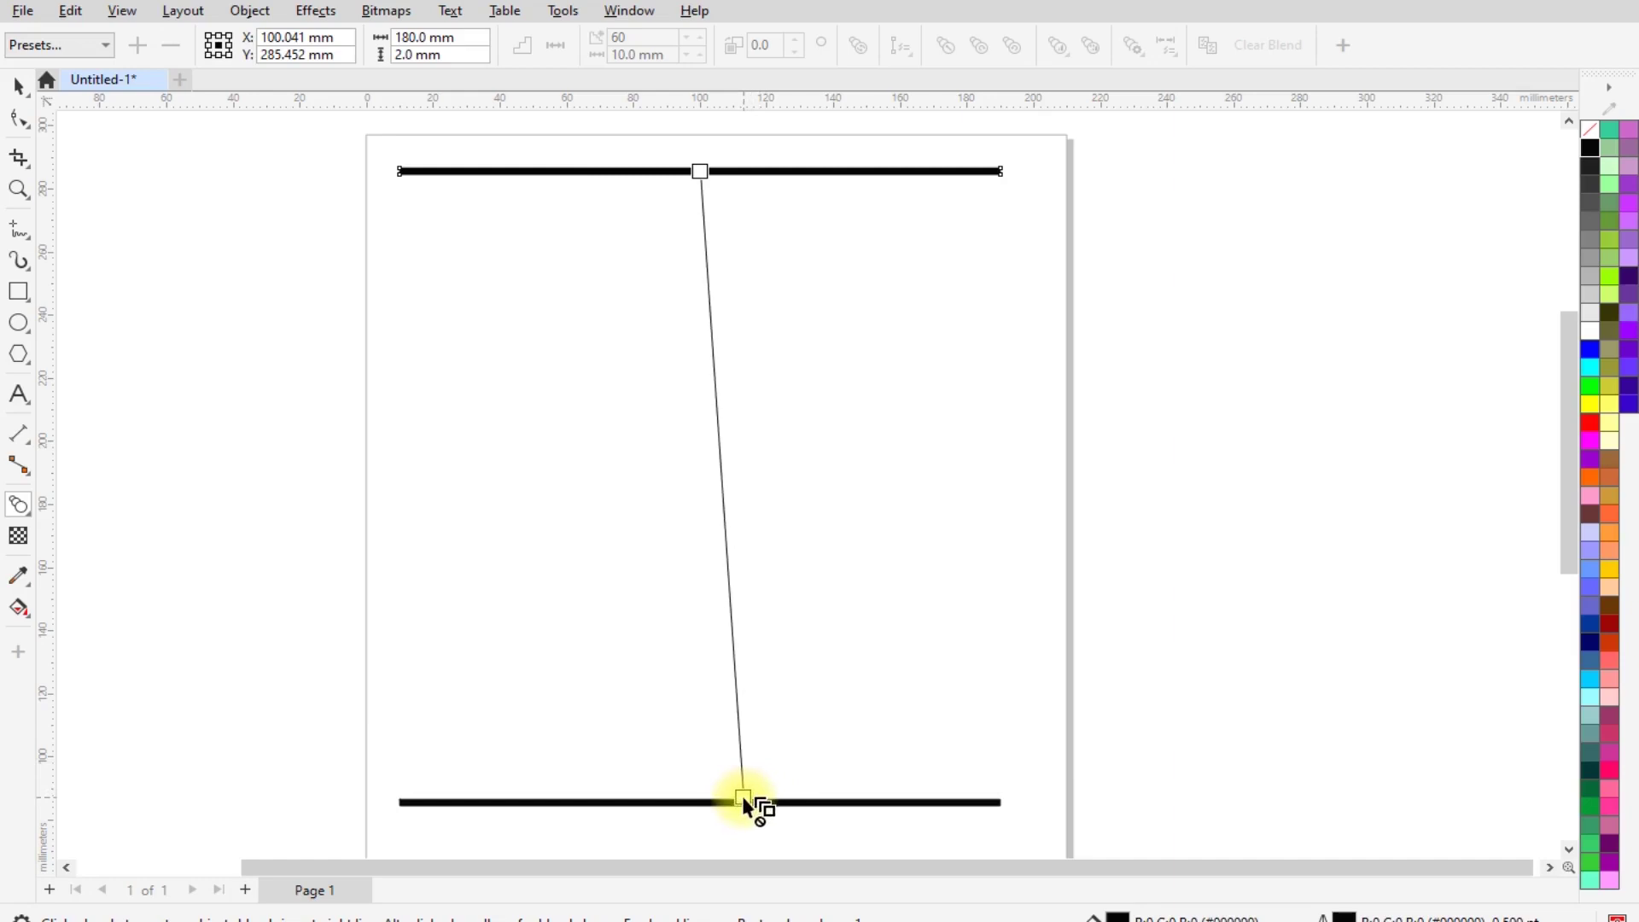
mouse_move(767, 725)
mouse_down()
mouse_move(766, 788)
mouse_move(713, 807)
mouse_up()
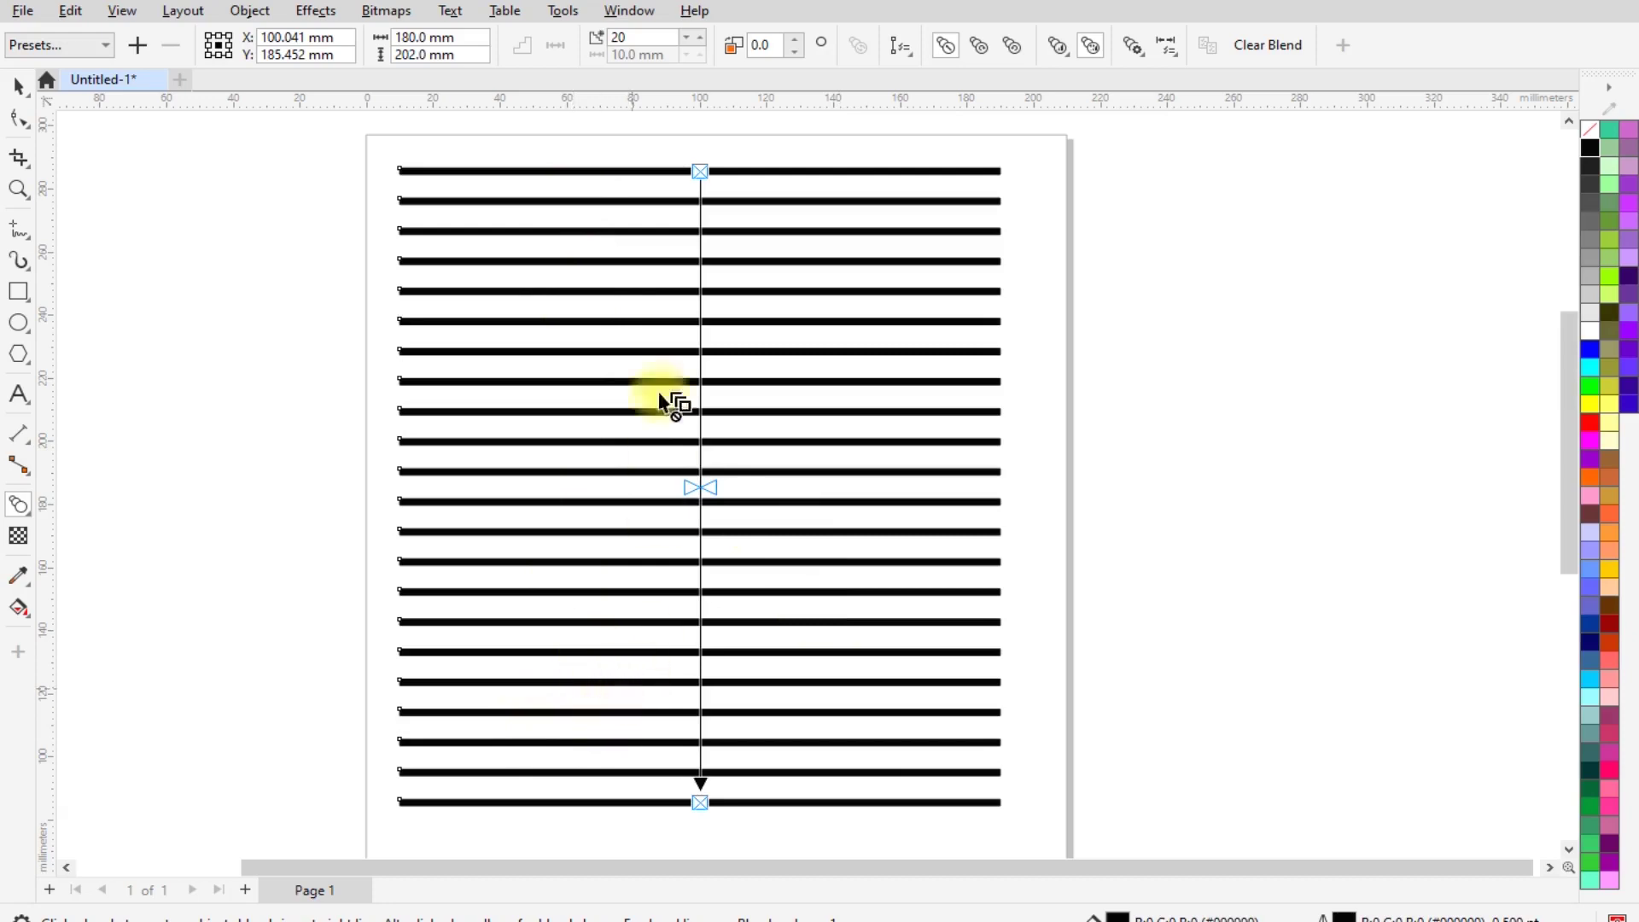
Set the blend to 60 steps and select the whole striped blend.
click(700, 39)
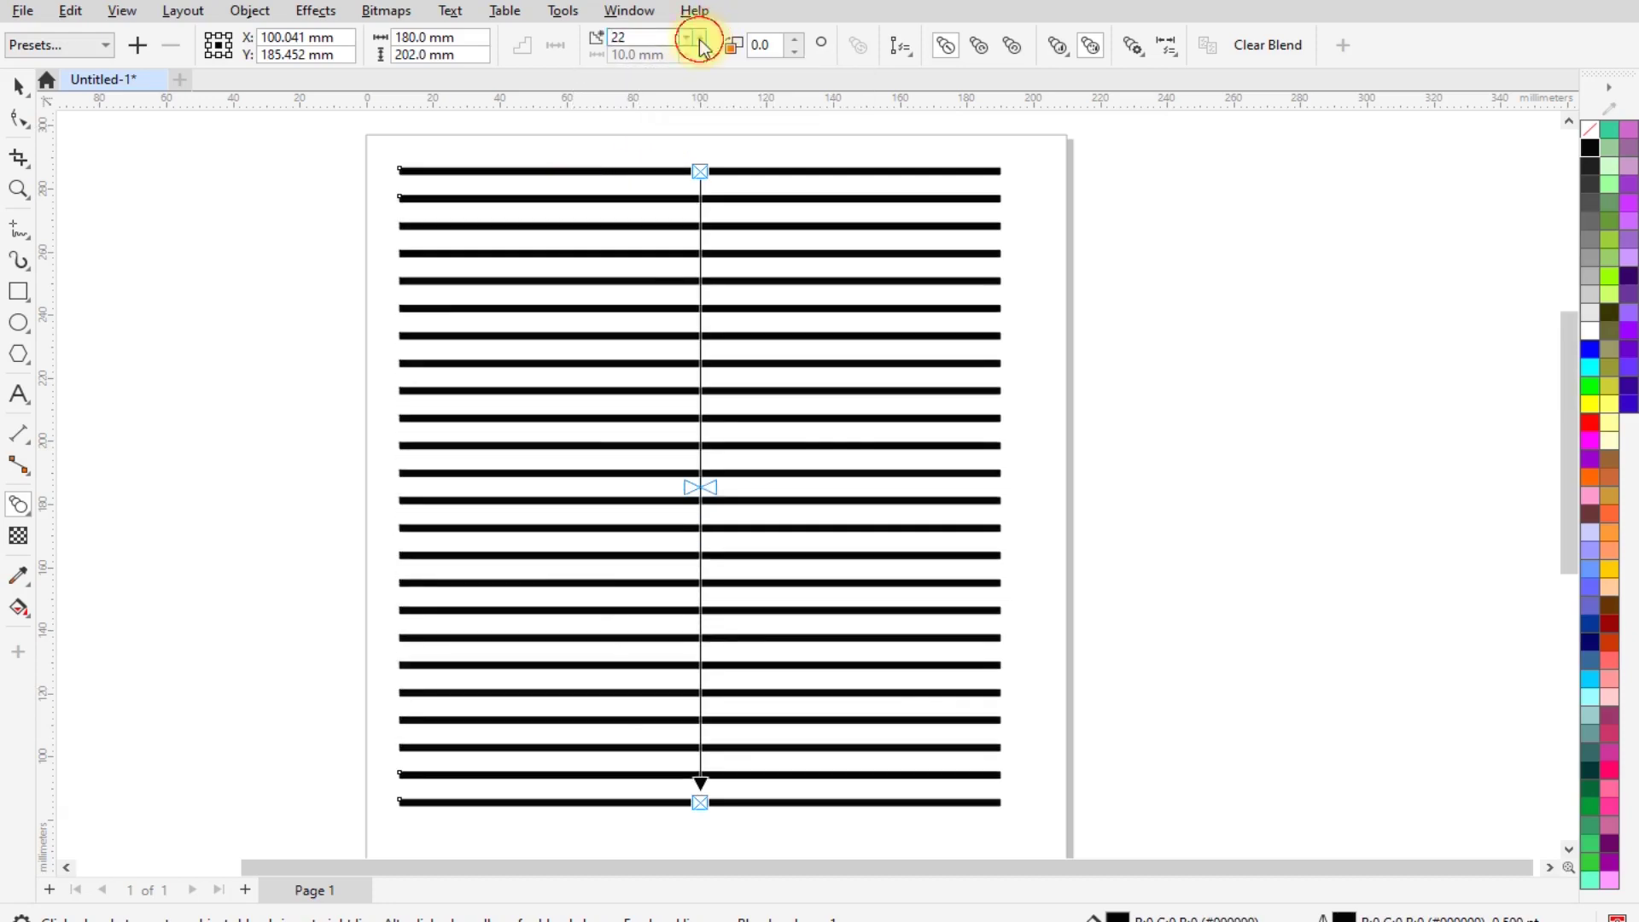
click(699, 39)
click(699, 39)
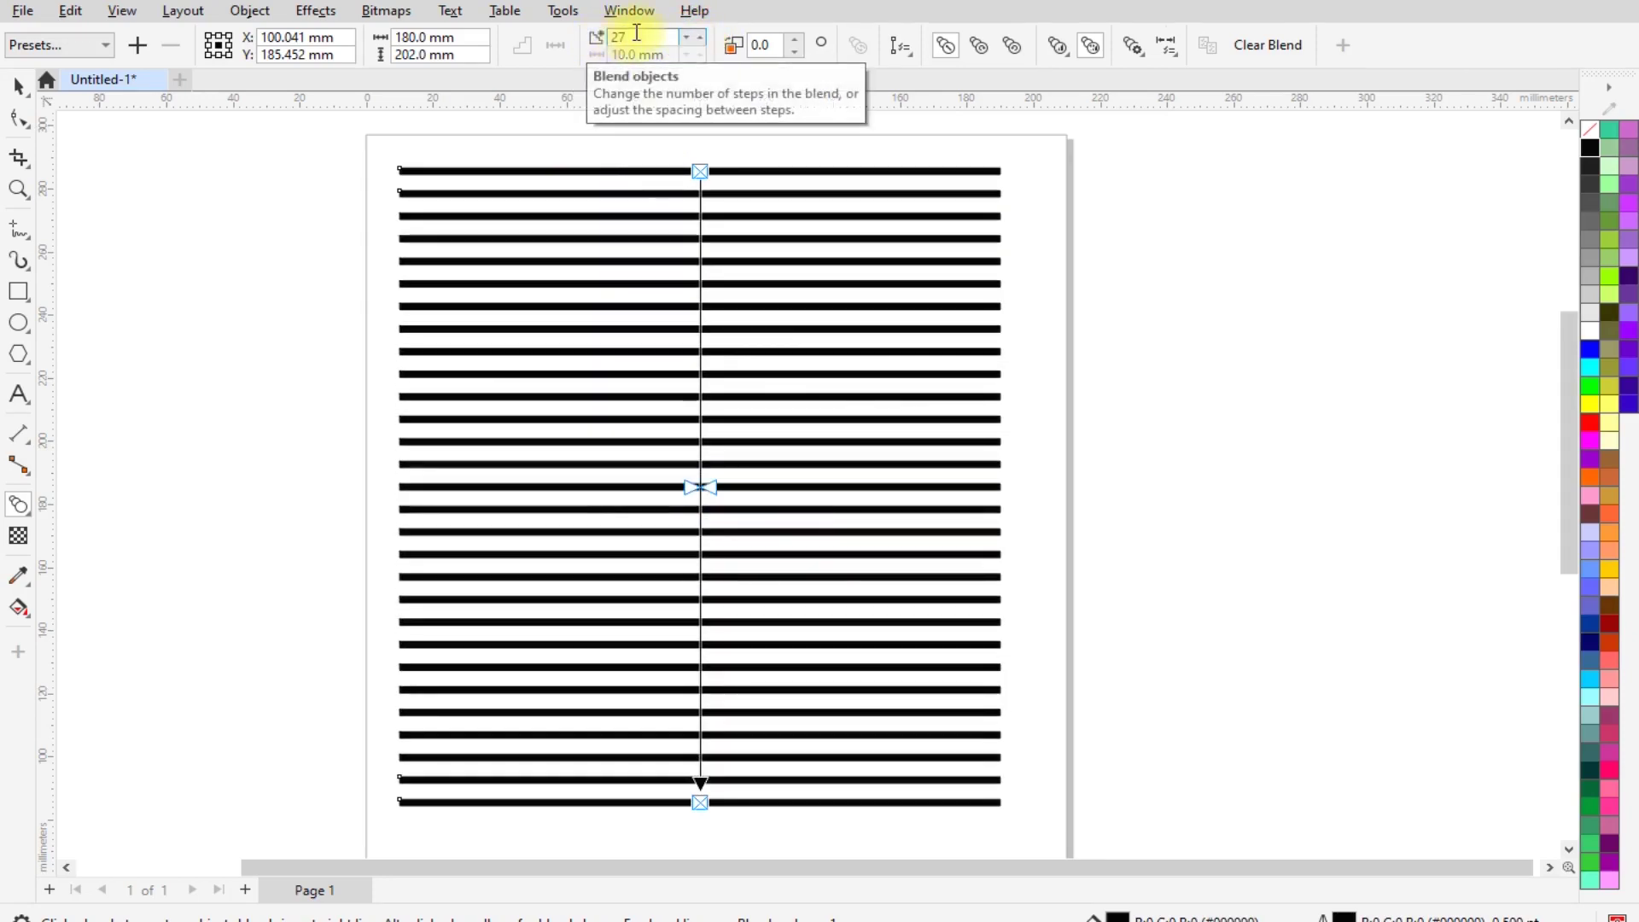
double_click(638, 34)
text(60)
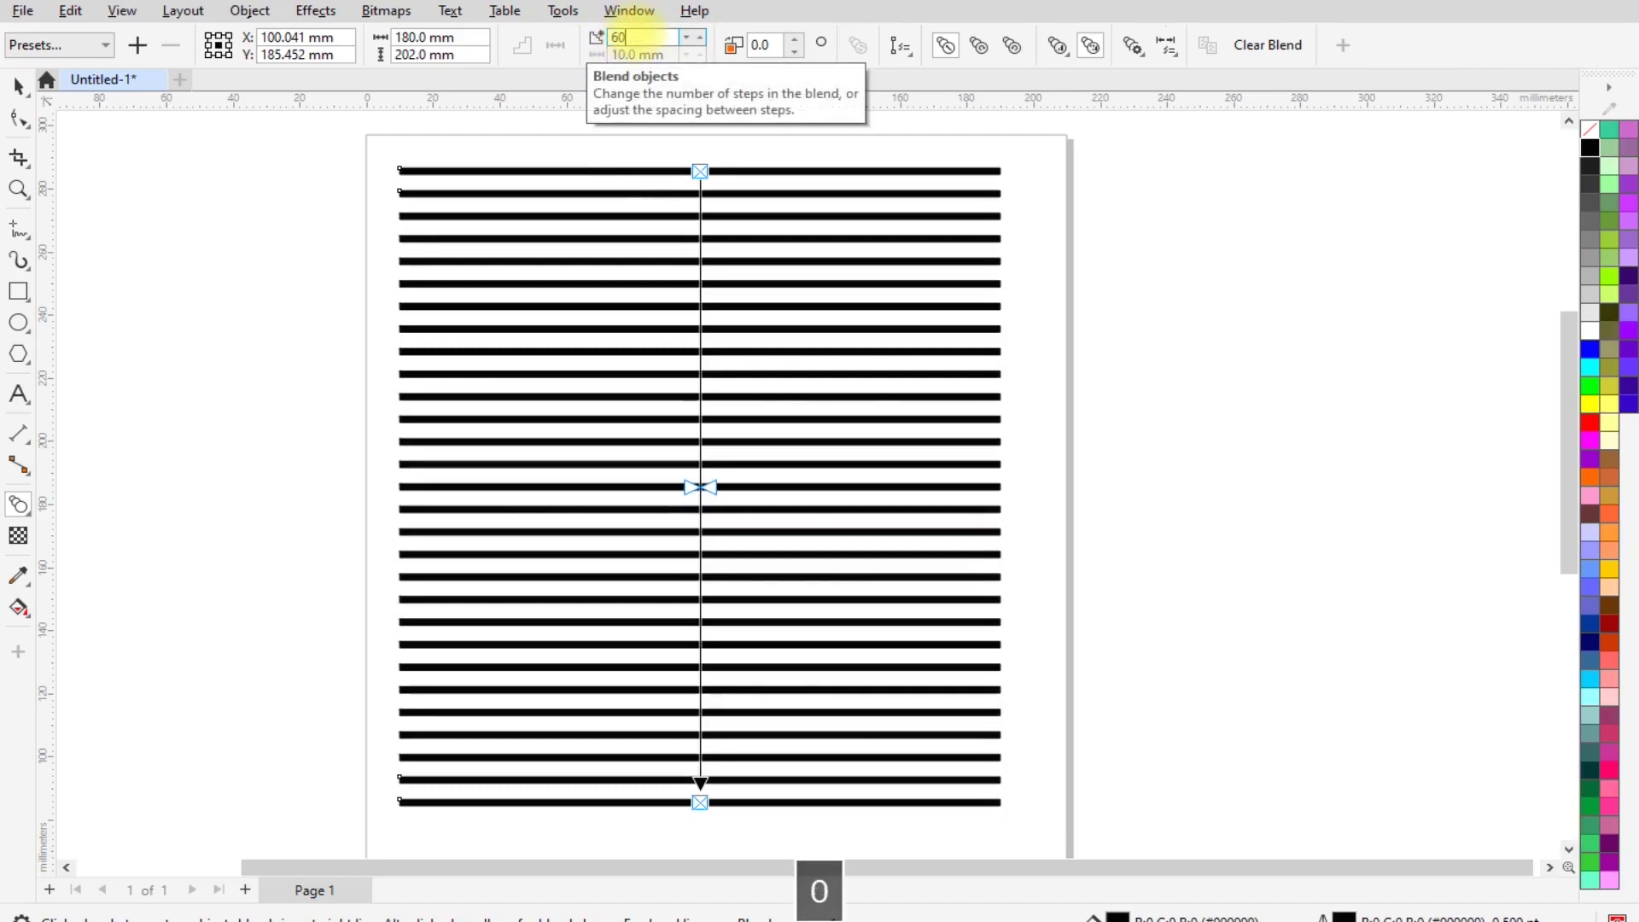
key(Return)
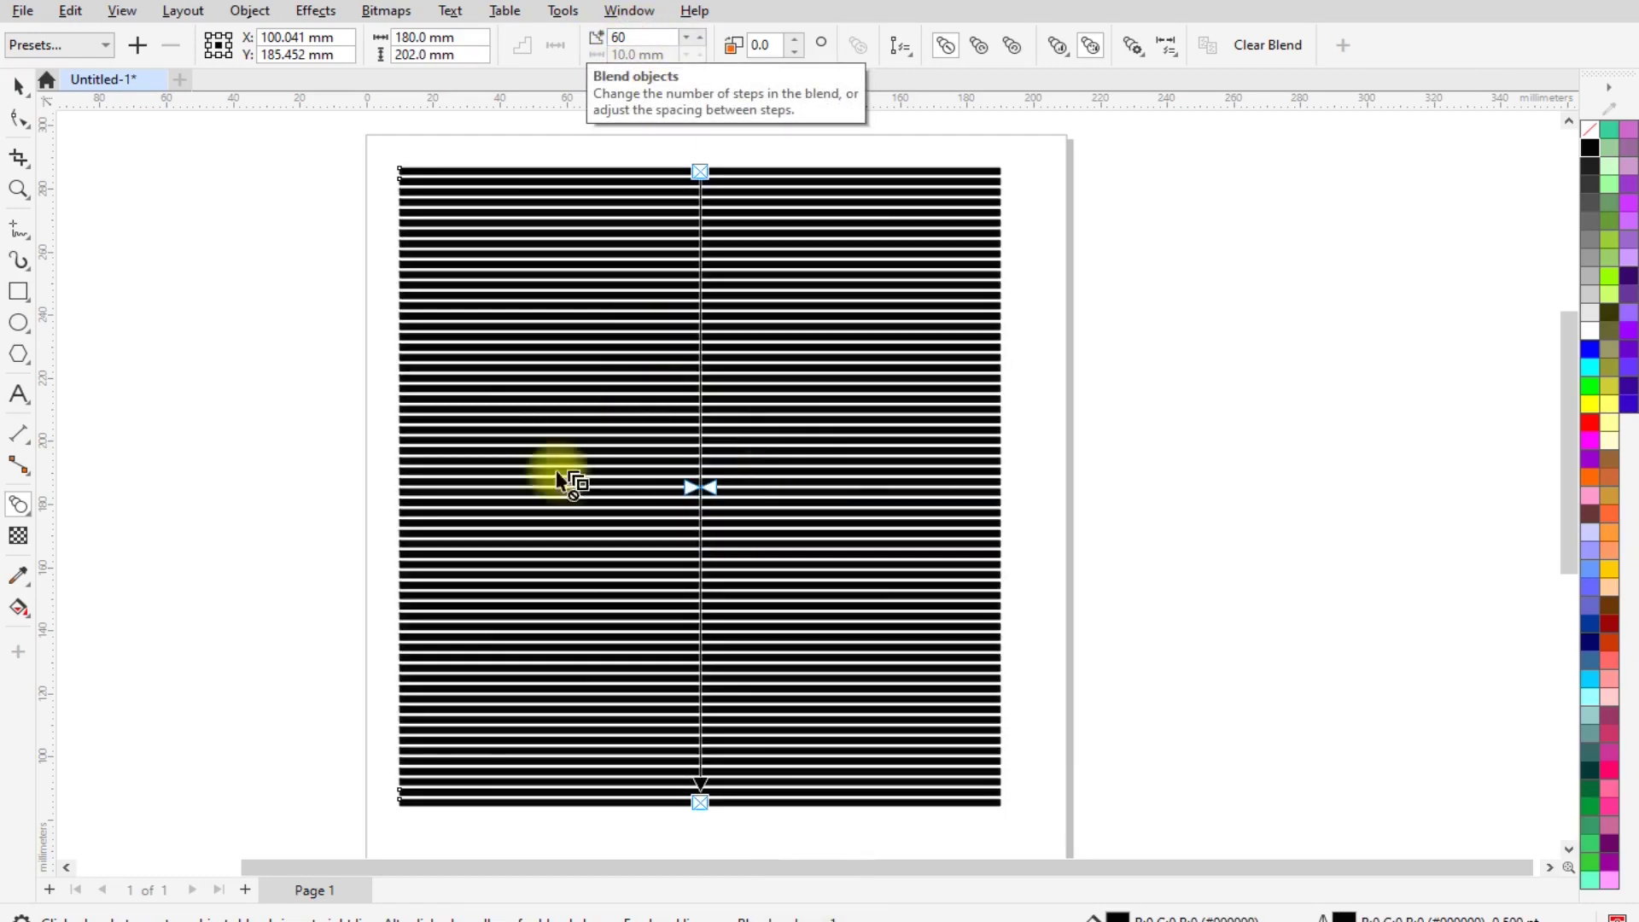
click(18, 86)
key(space)
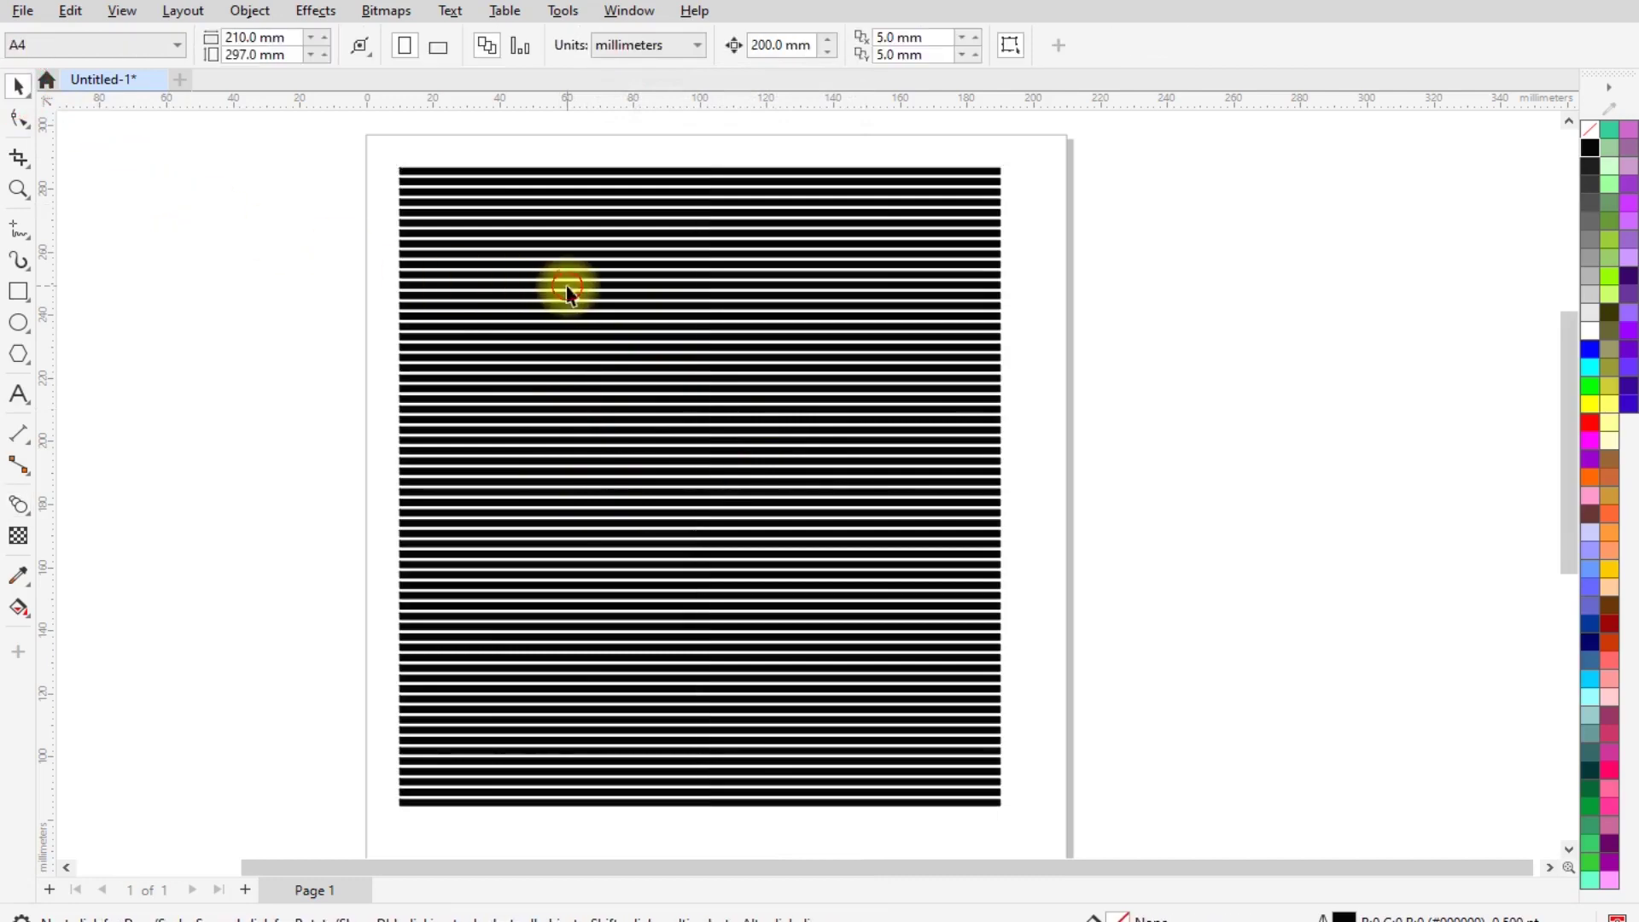
click(566, 285)
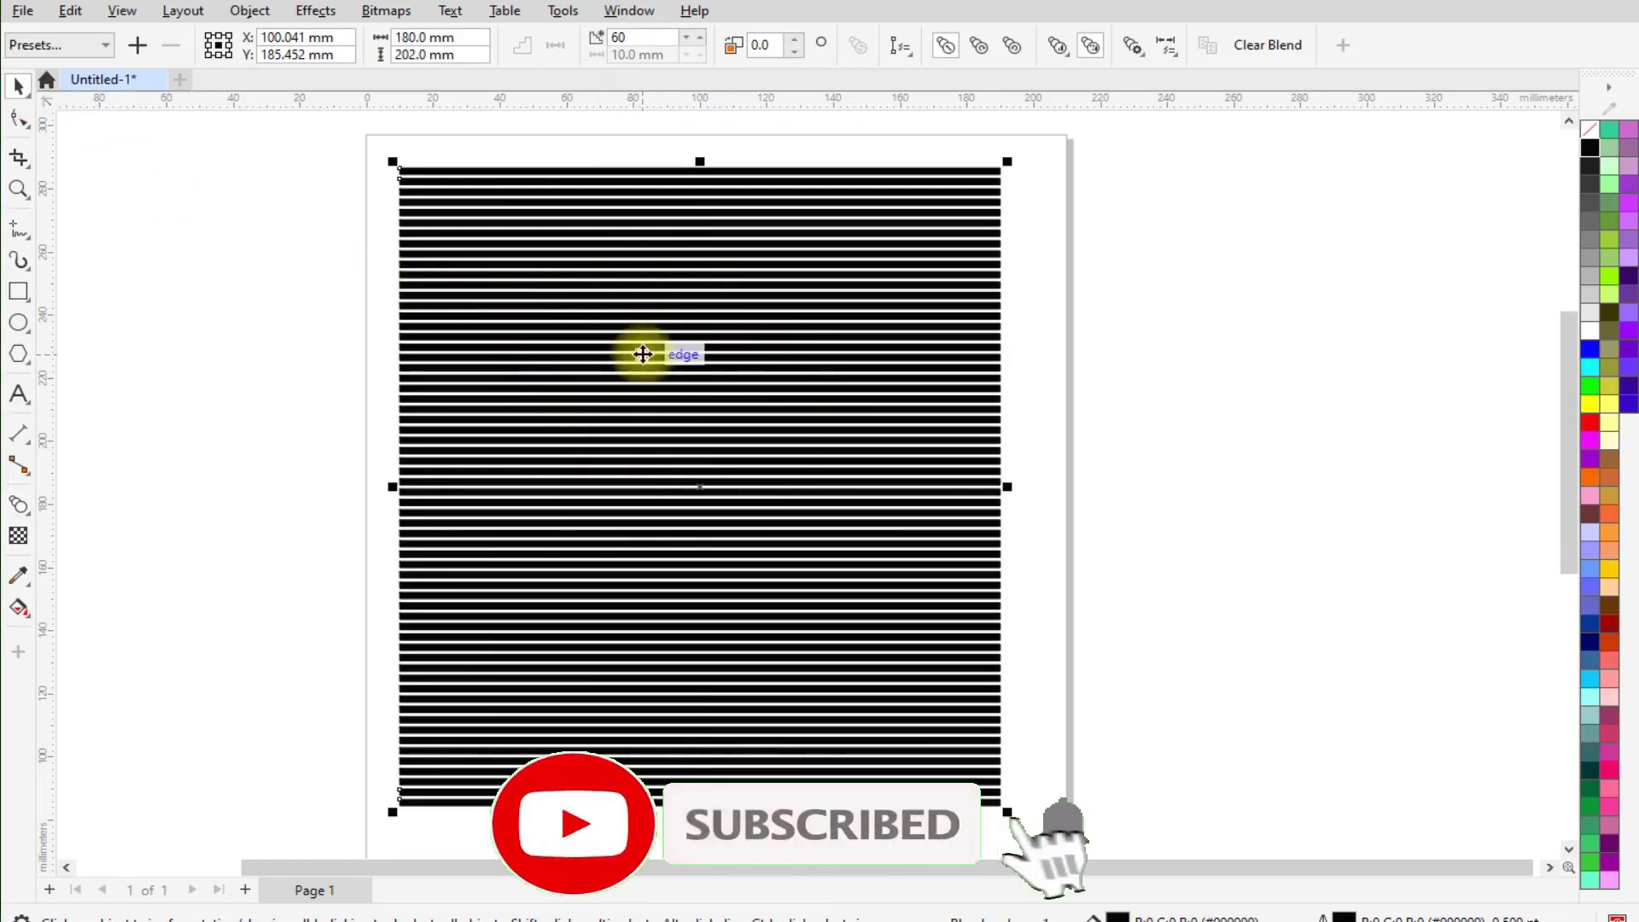
Export the stripes as PSD file 'lines' with a transparent background.
click(22, 10)
key(Escape)
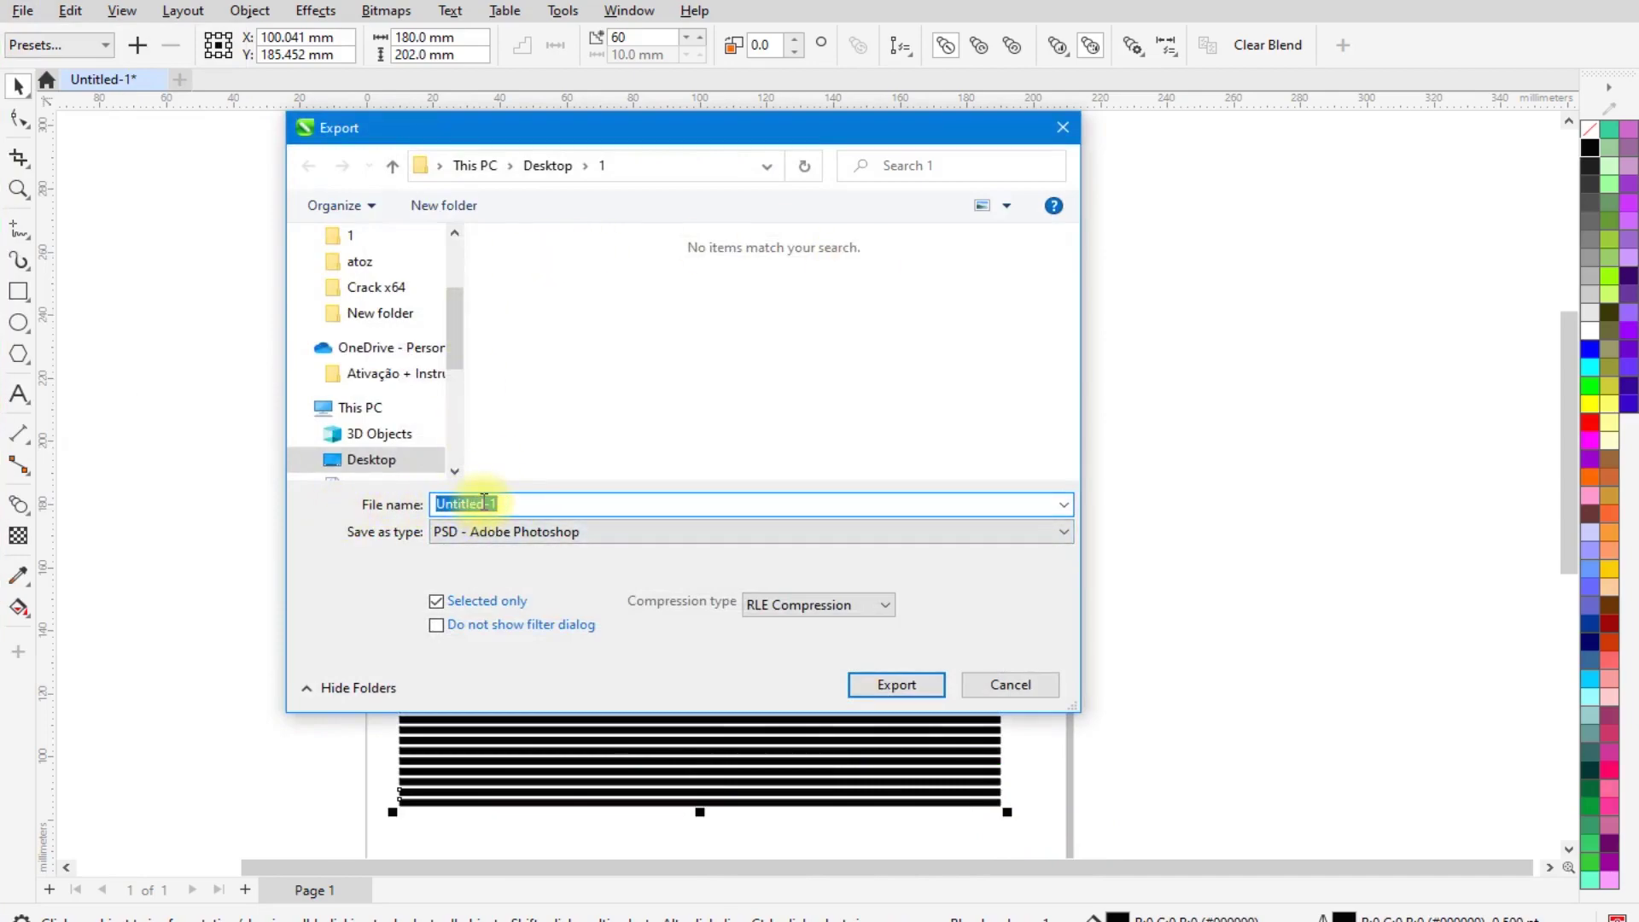
text(lines)
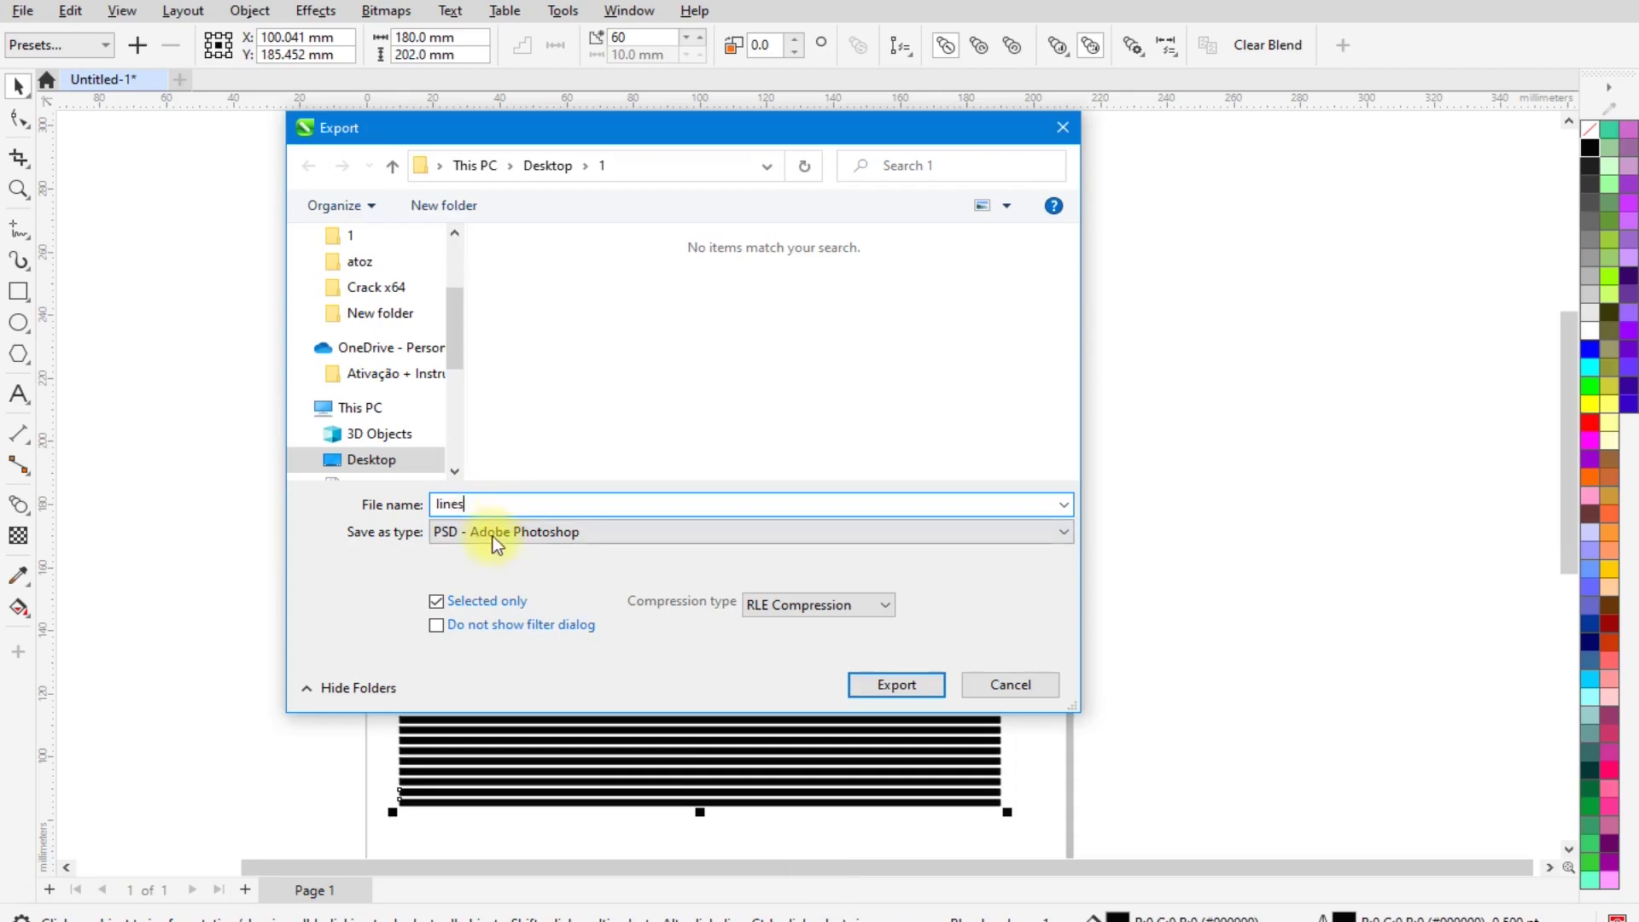
click(648, 536)
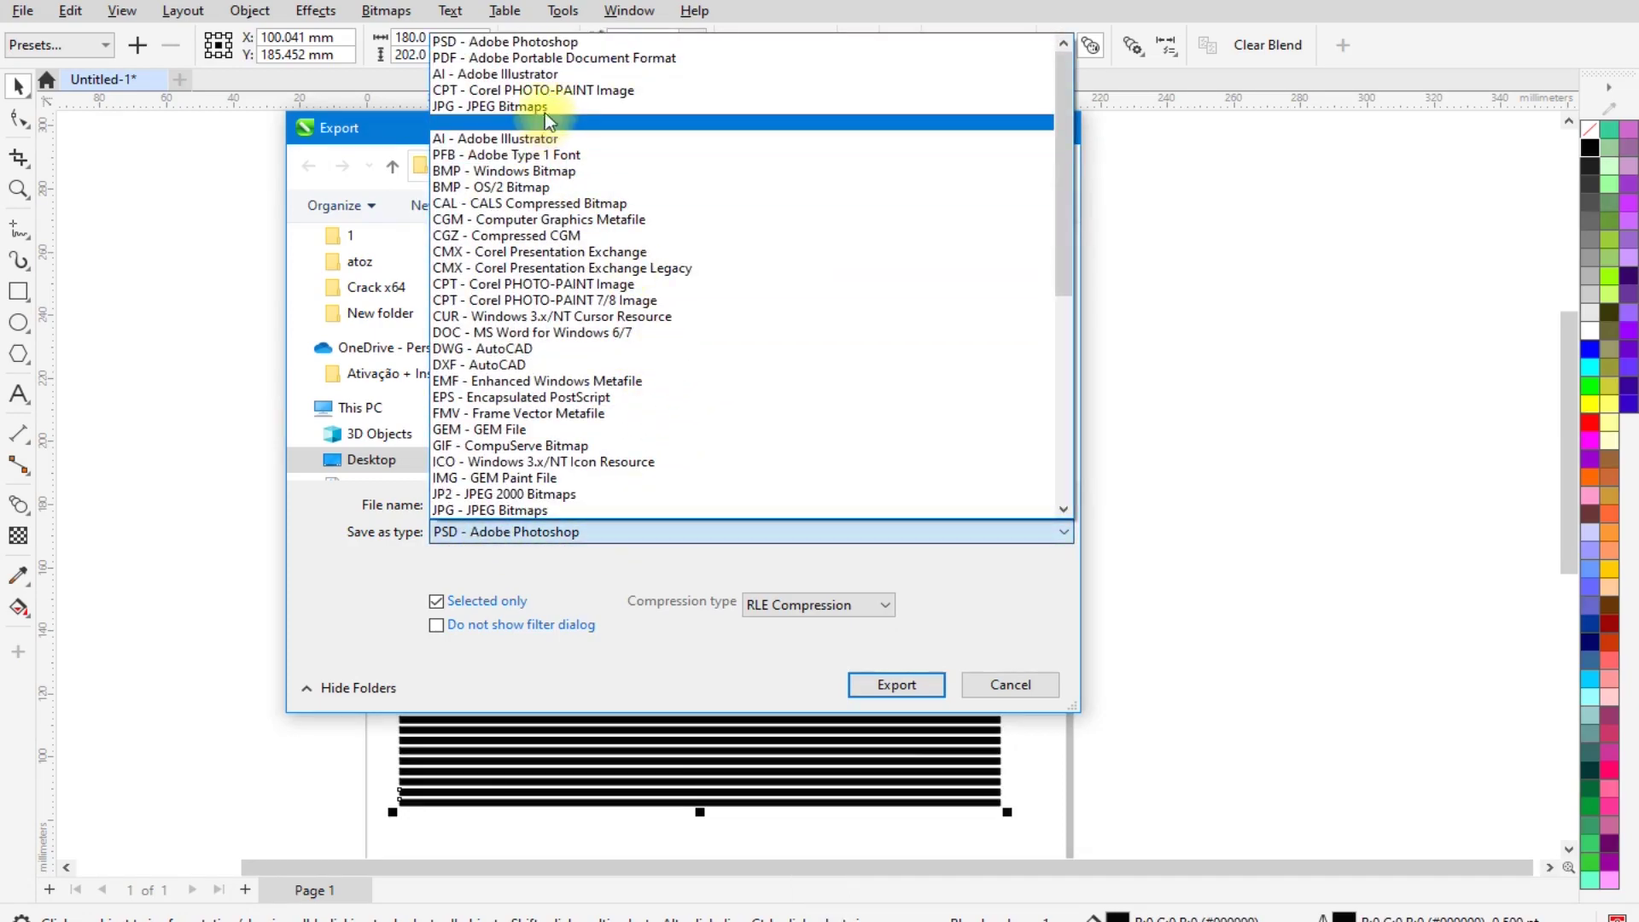
click(472, 43)
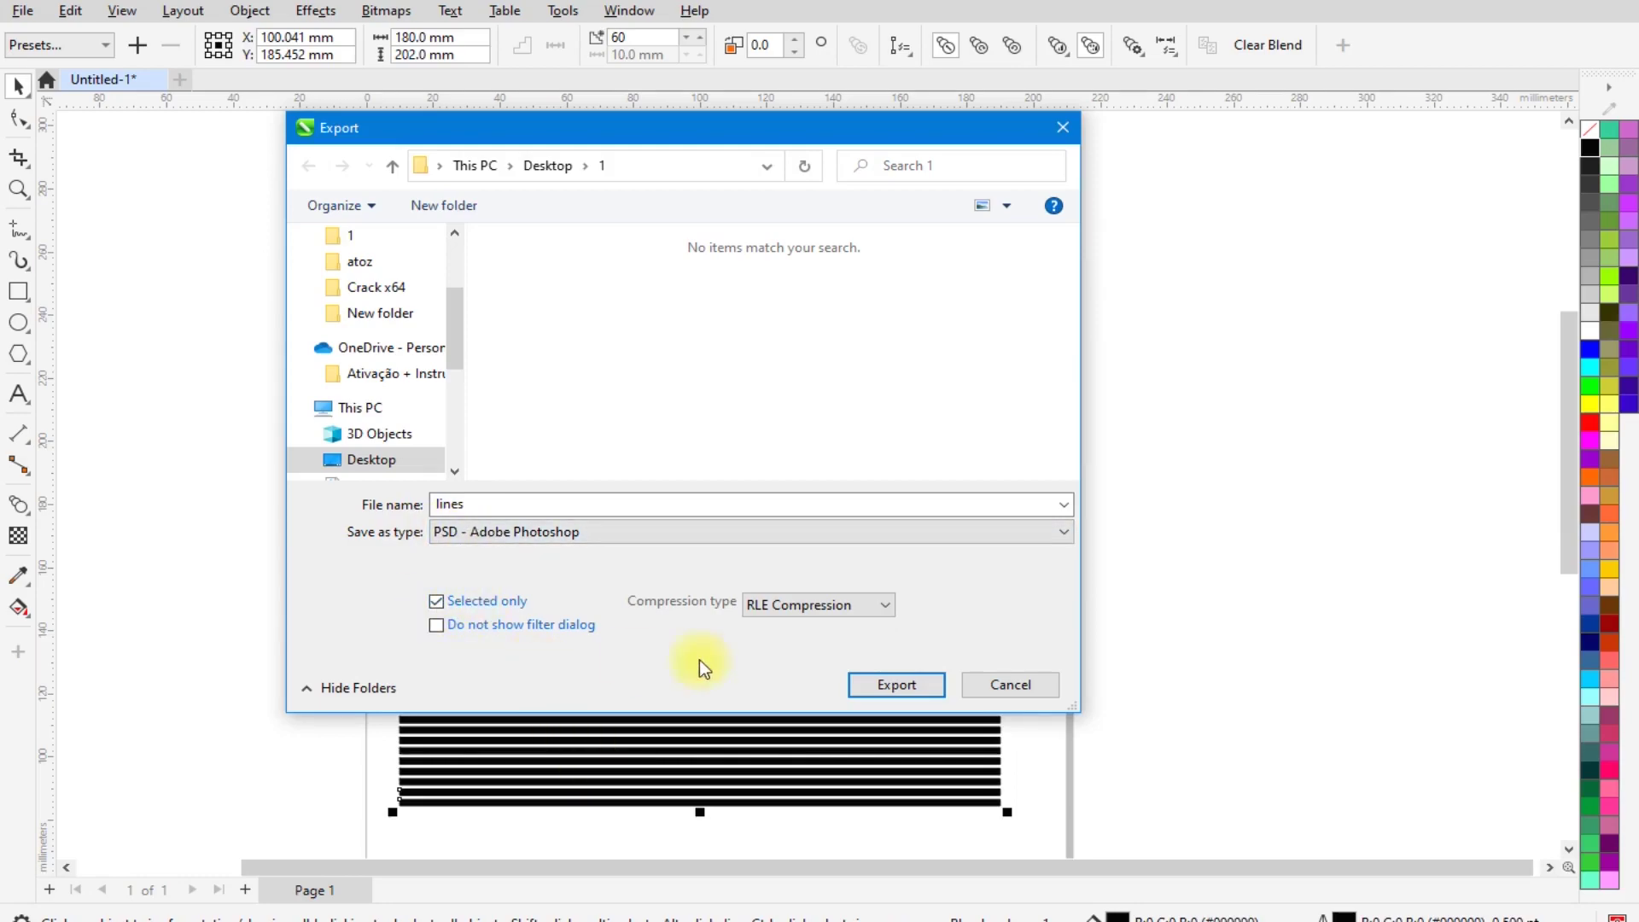
click(898, 683)
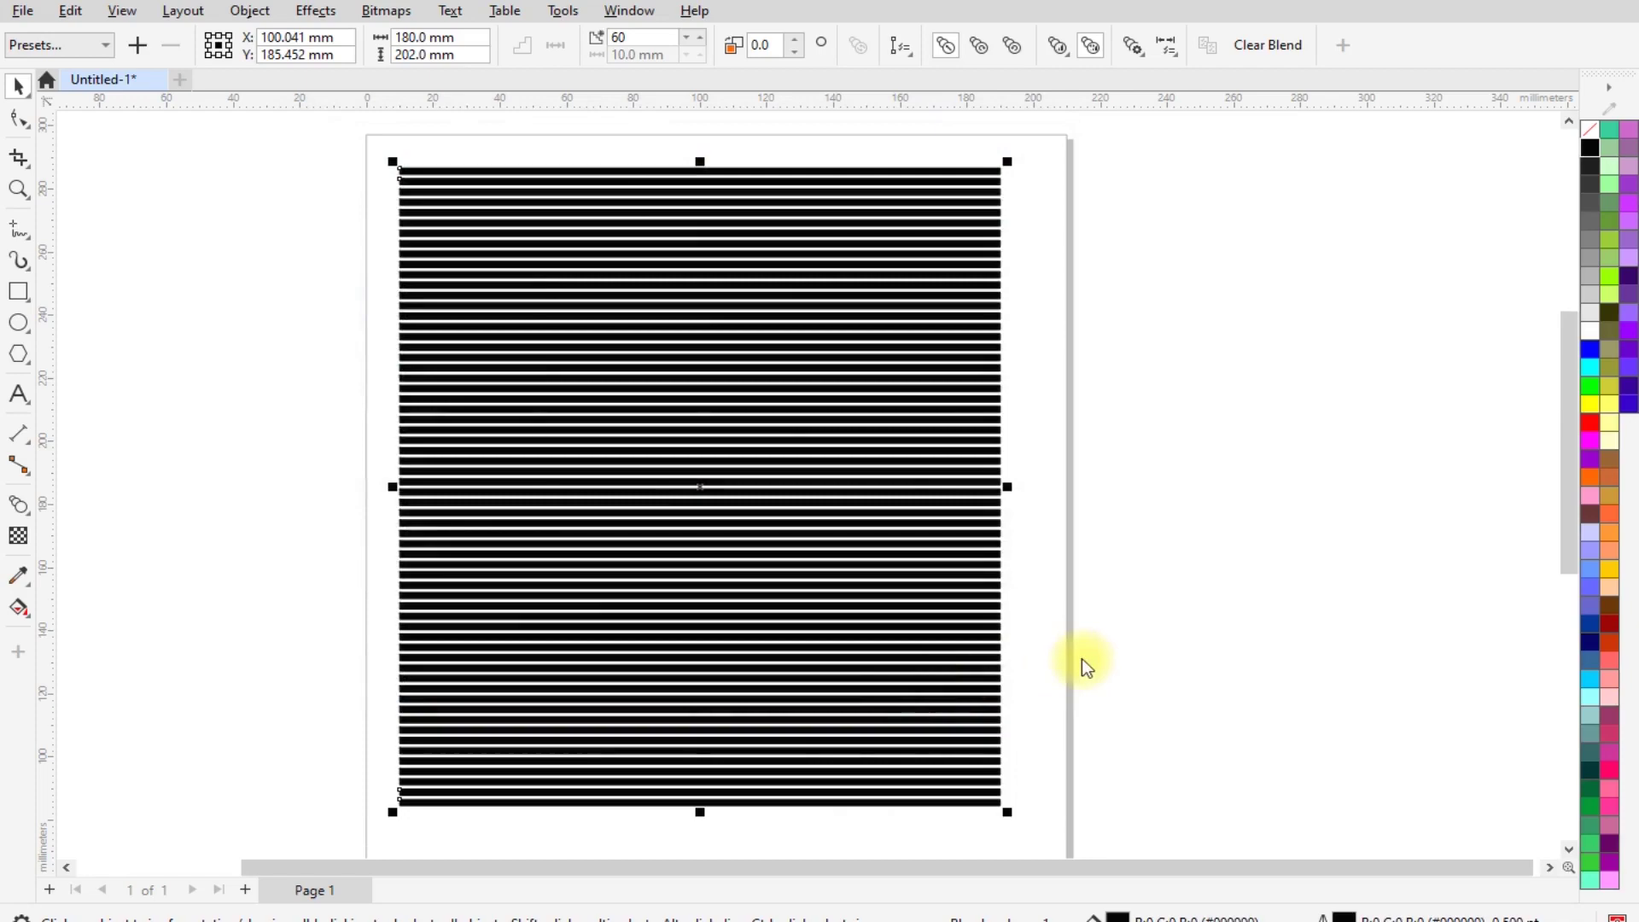
drag(750, 244, 665, 208)
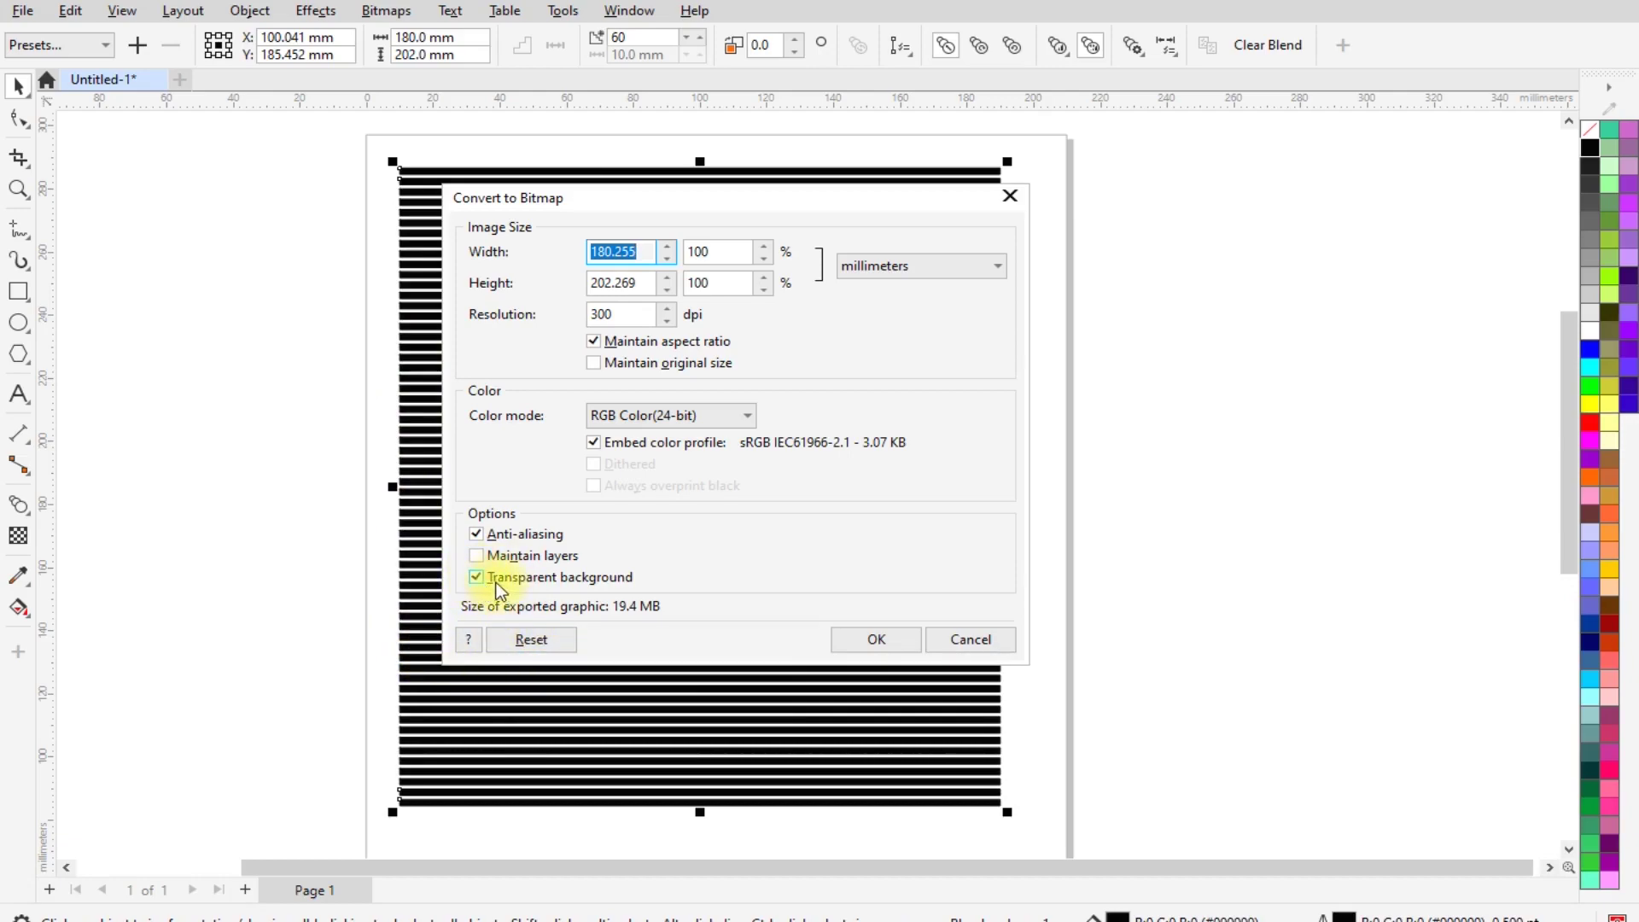
click(902, 642)
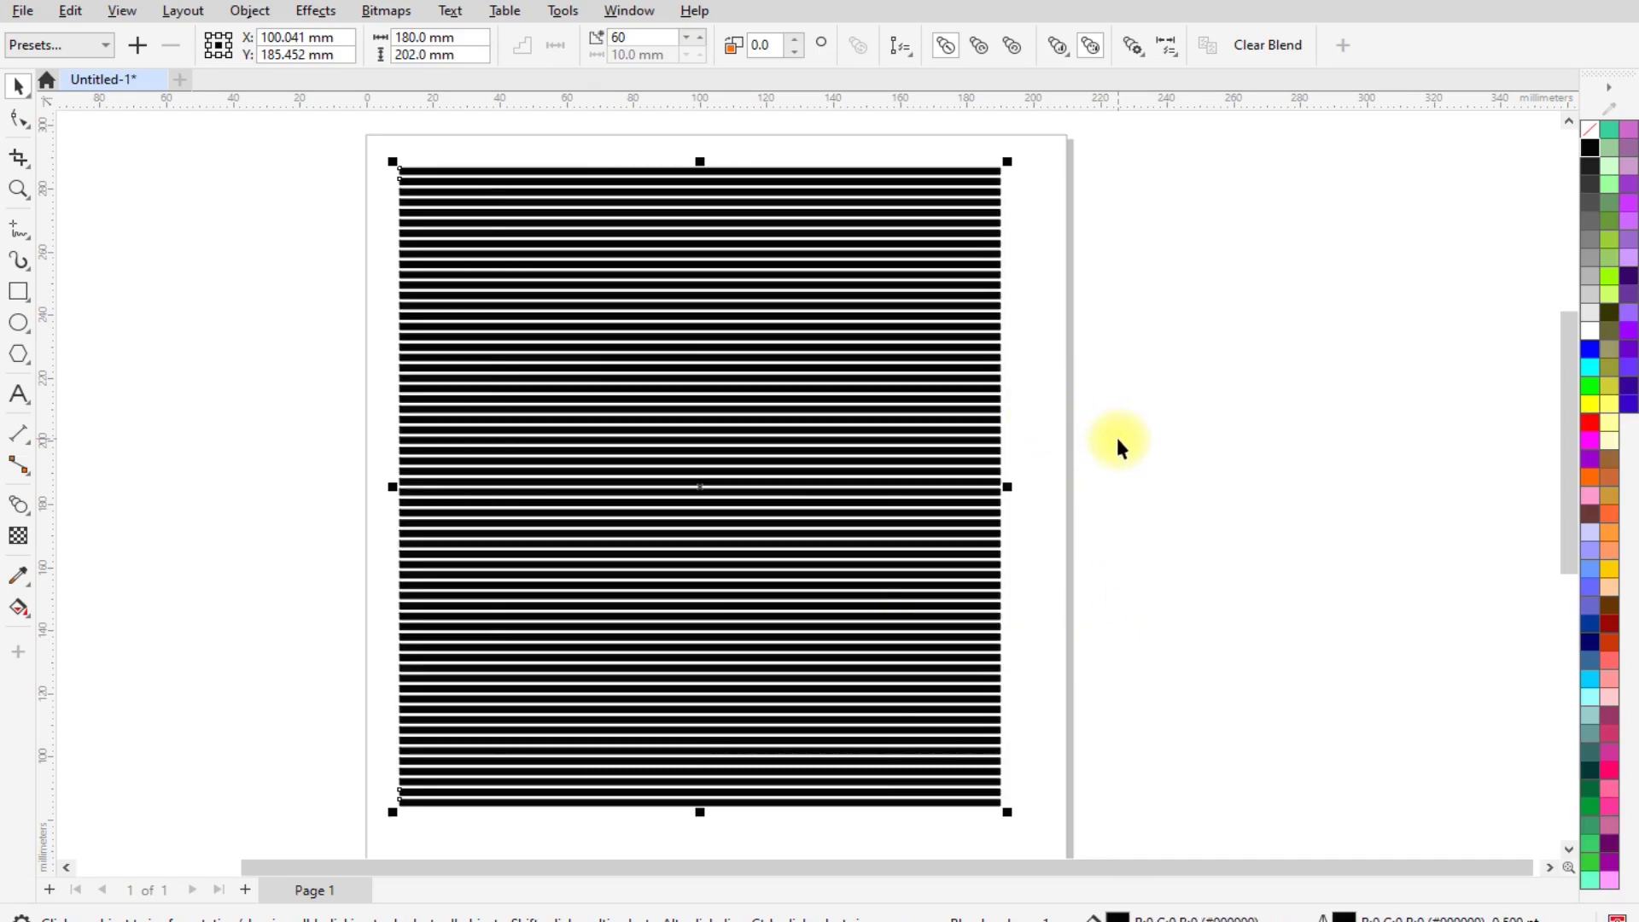
click(1125, 460)
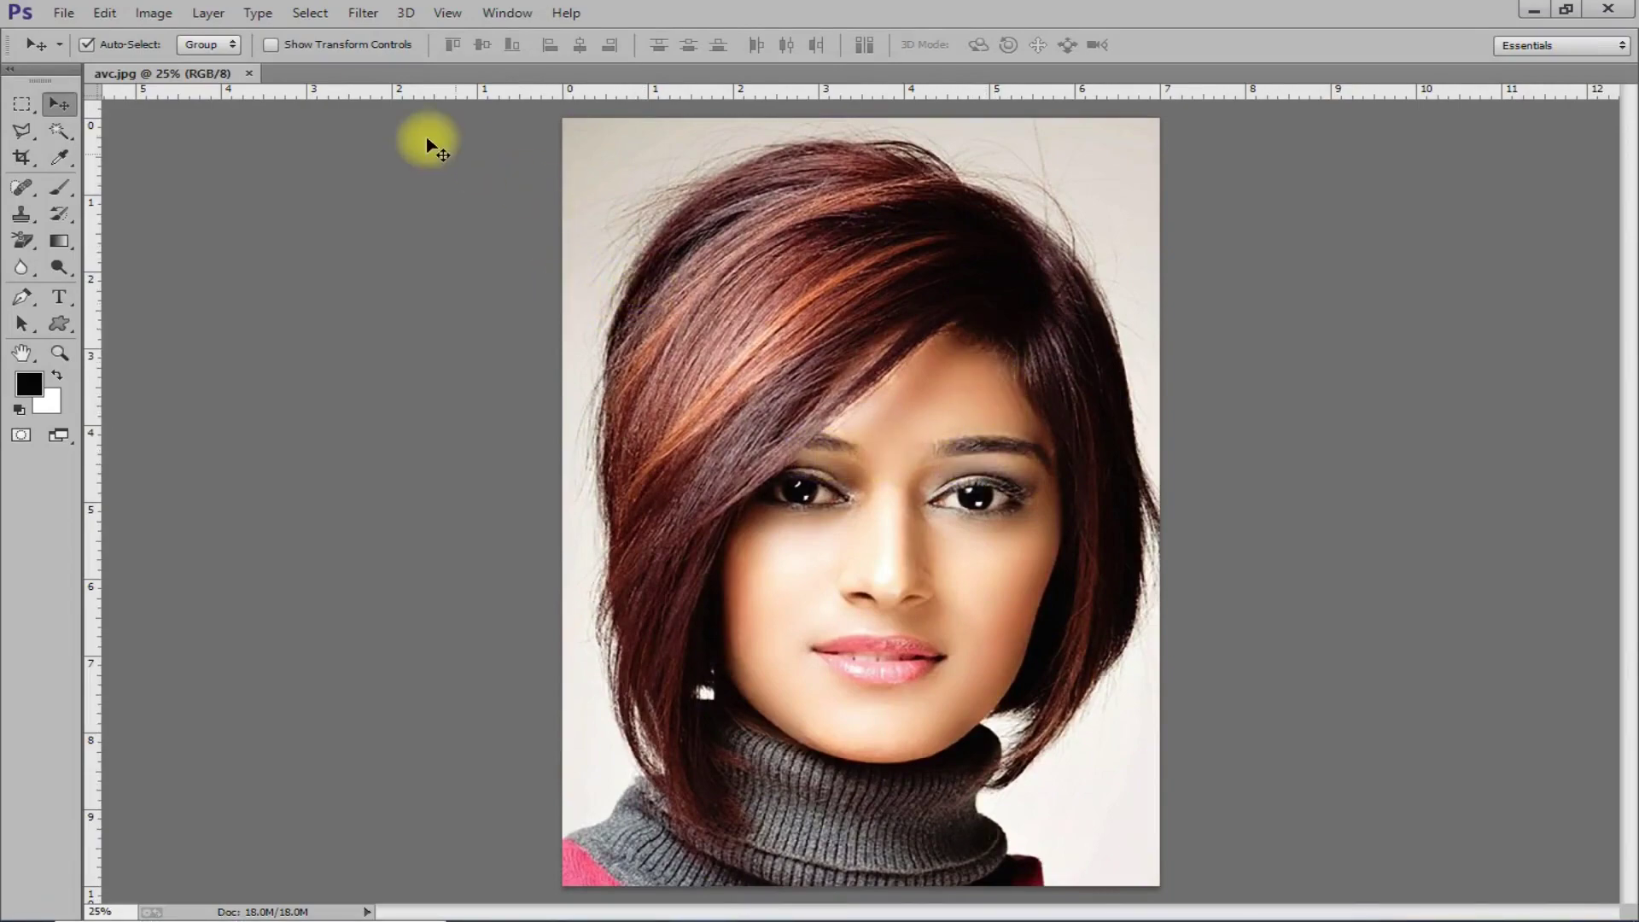
Open lines.psd from the Desktop\1 folder and drag its layer toward the avc.jpg tab.
click(63, 12)
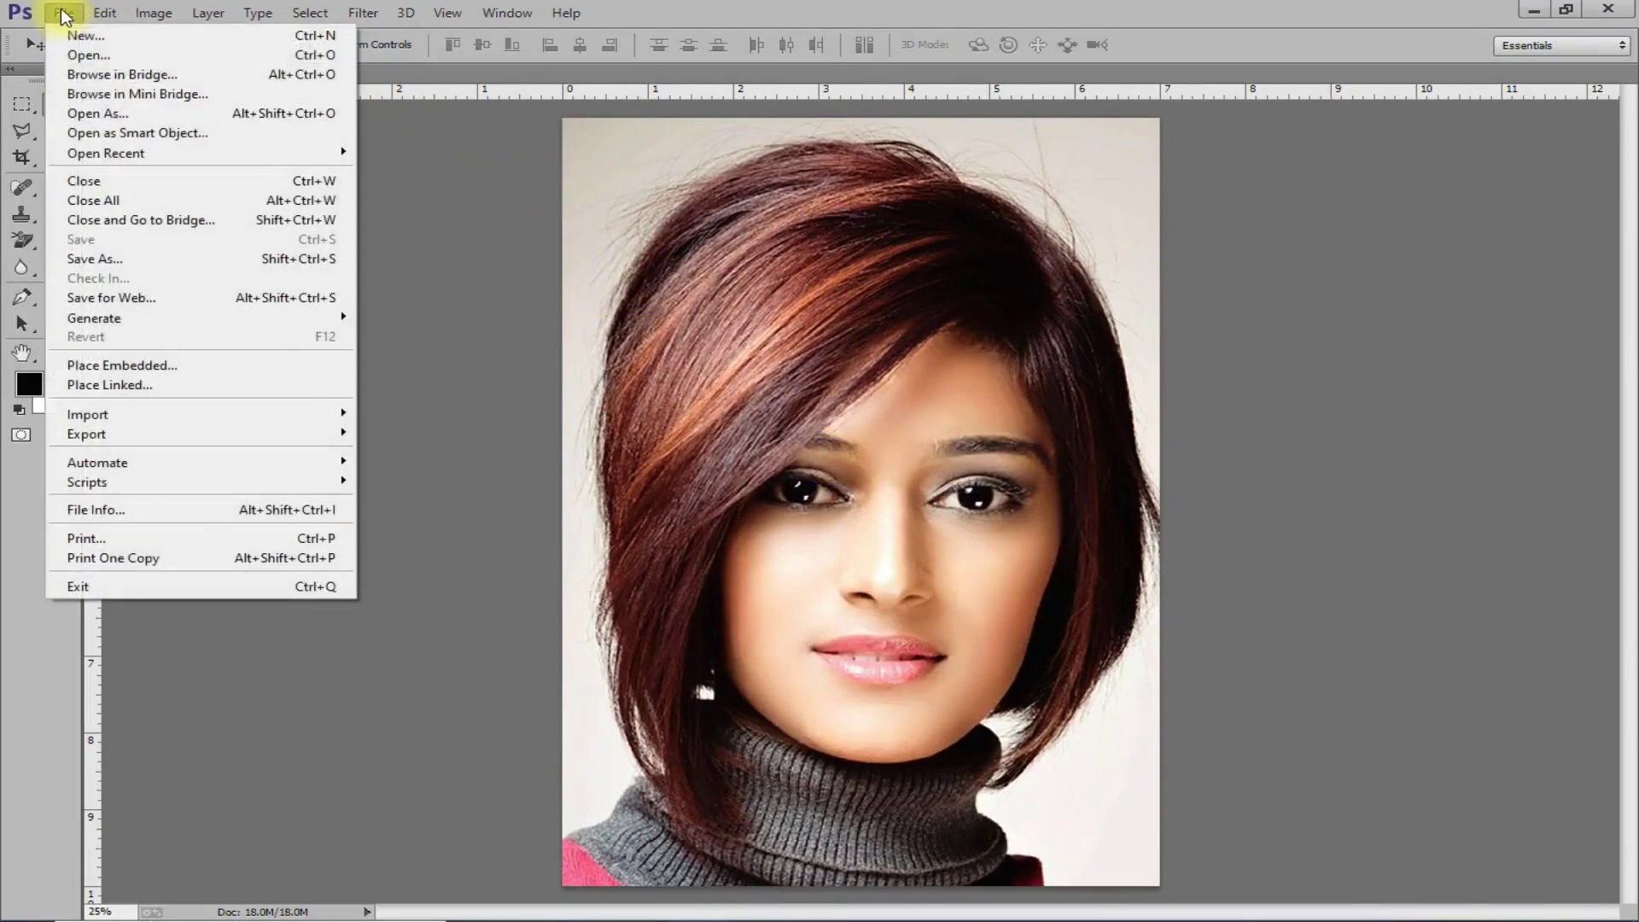
click(85, 57)
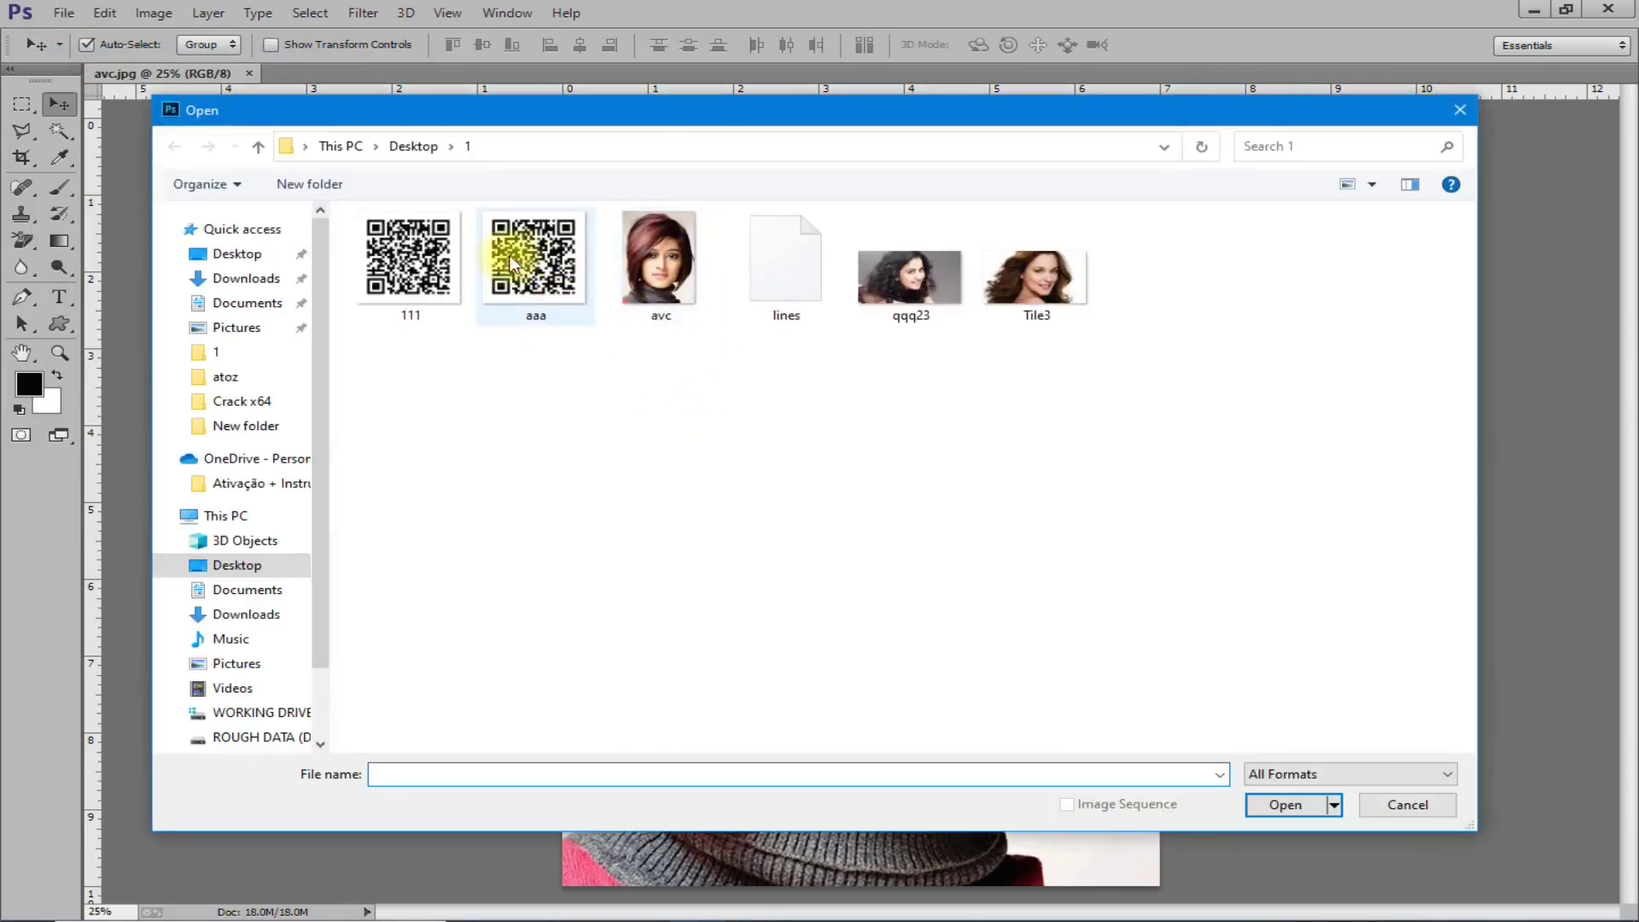
double_click(790, 259)
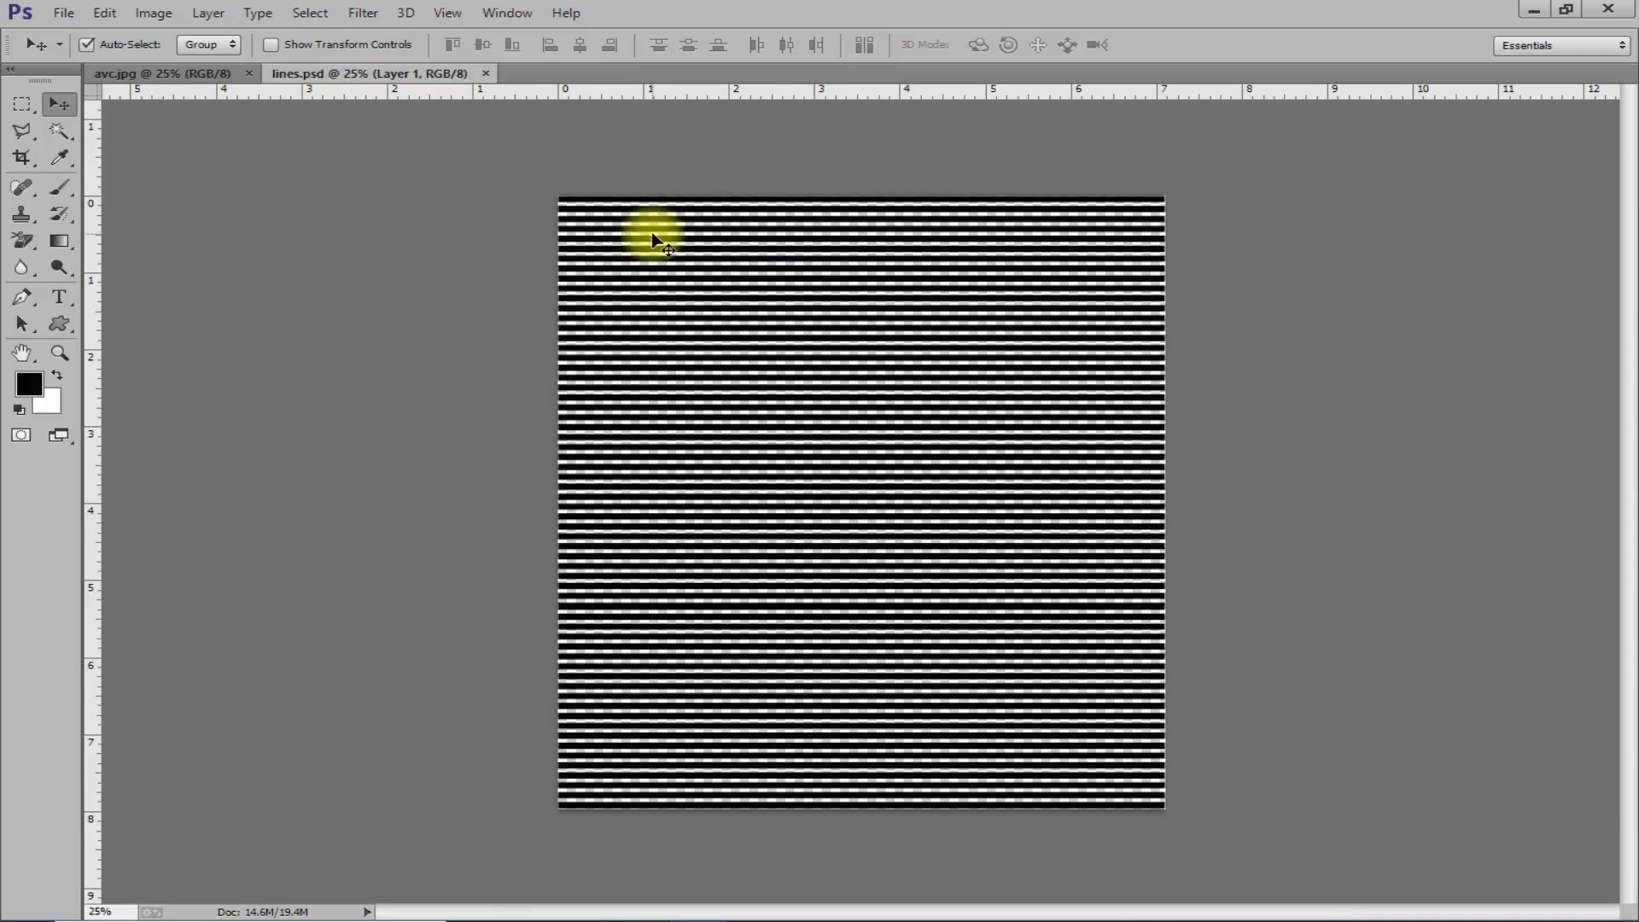
mouse_move(664, 245)
mouse_down()
mouse_move(461, 240)
mouse_move(189, 75)
mouse_up()
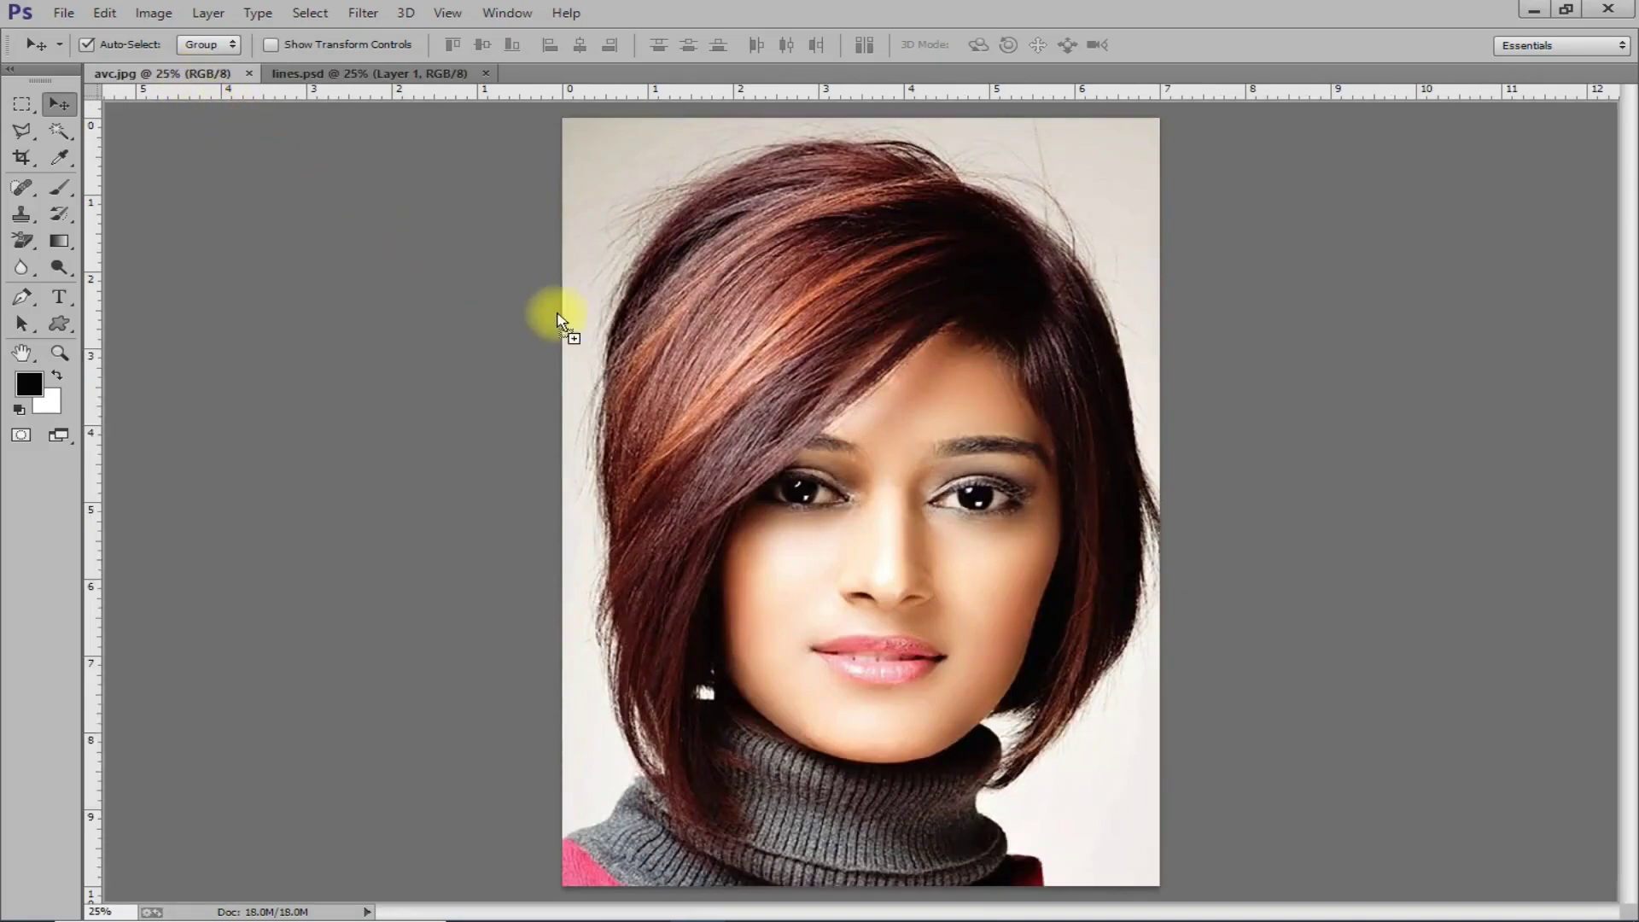
Drop the stripe layer onto the portrait, move it up, and turn snapping off.
drag(197, 82, 651, 330)
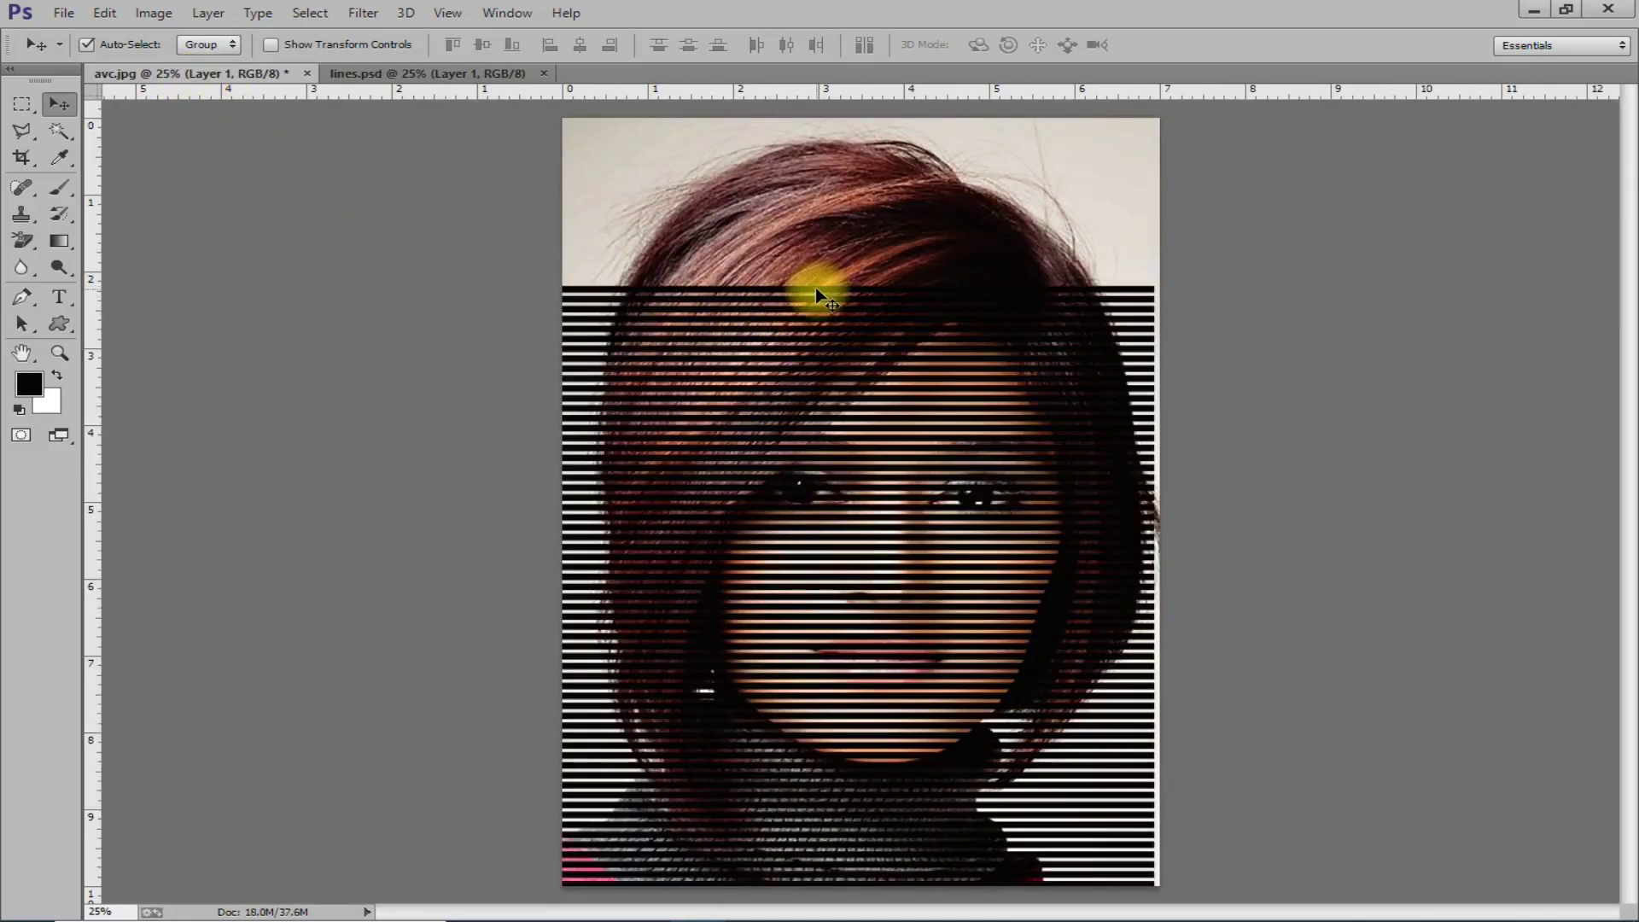
mouse_move(818, 287)
mouse_down()
mouse_move(858, 186)
mouse_move(834, 134)
mouse_up()
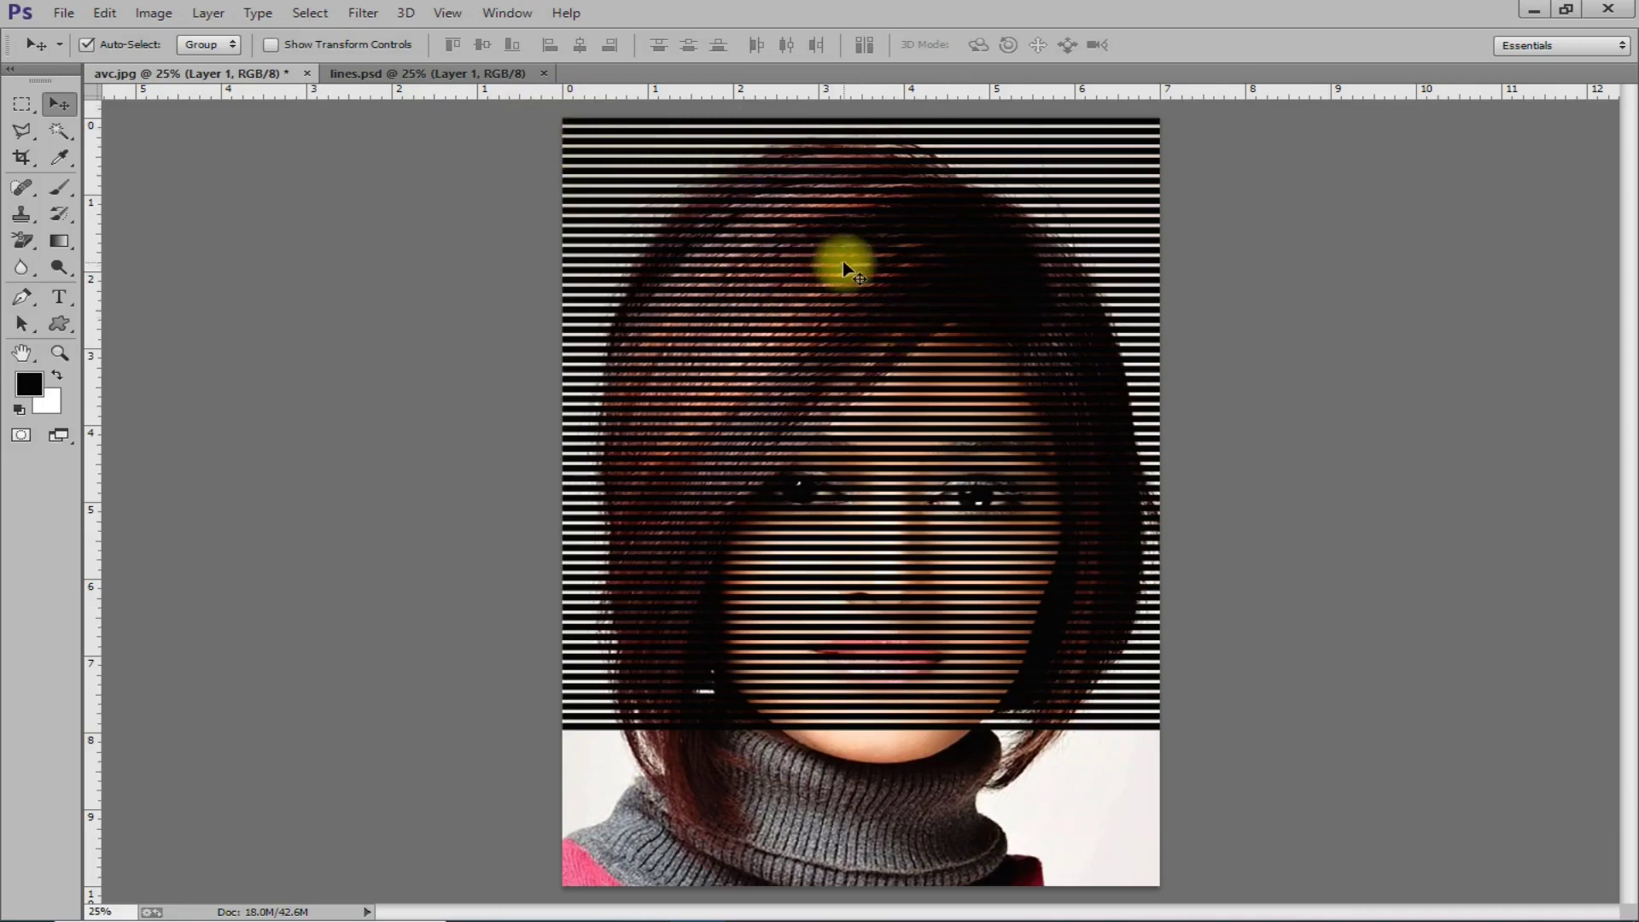
click(447, 13)
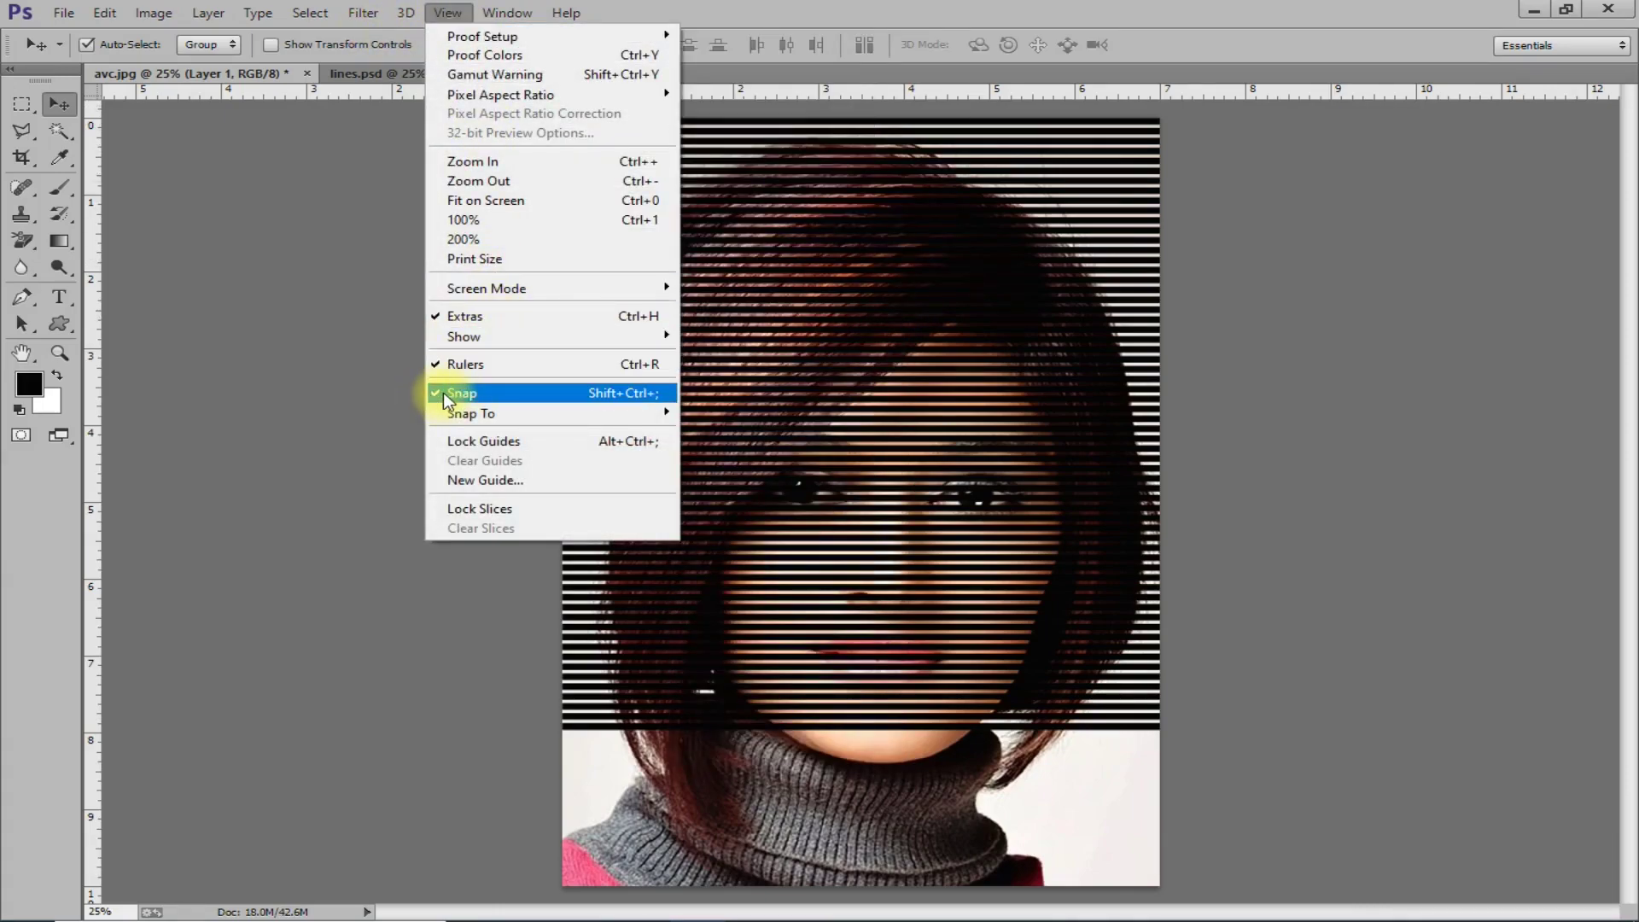
click(806, 86)
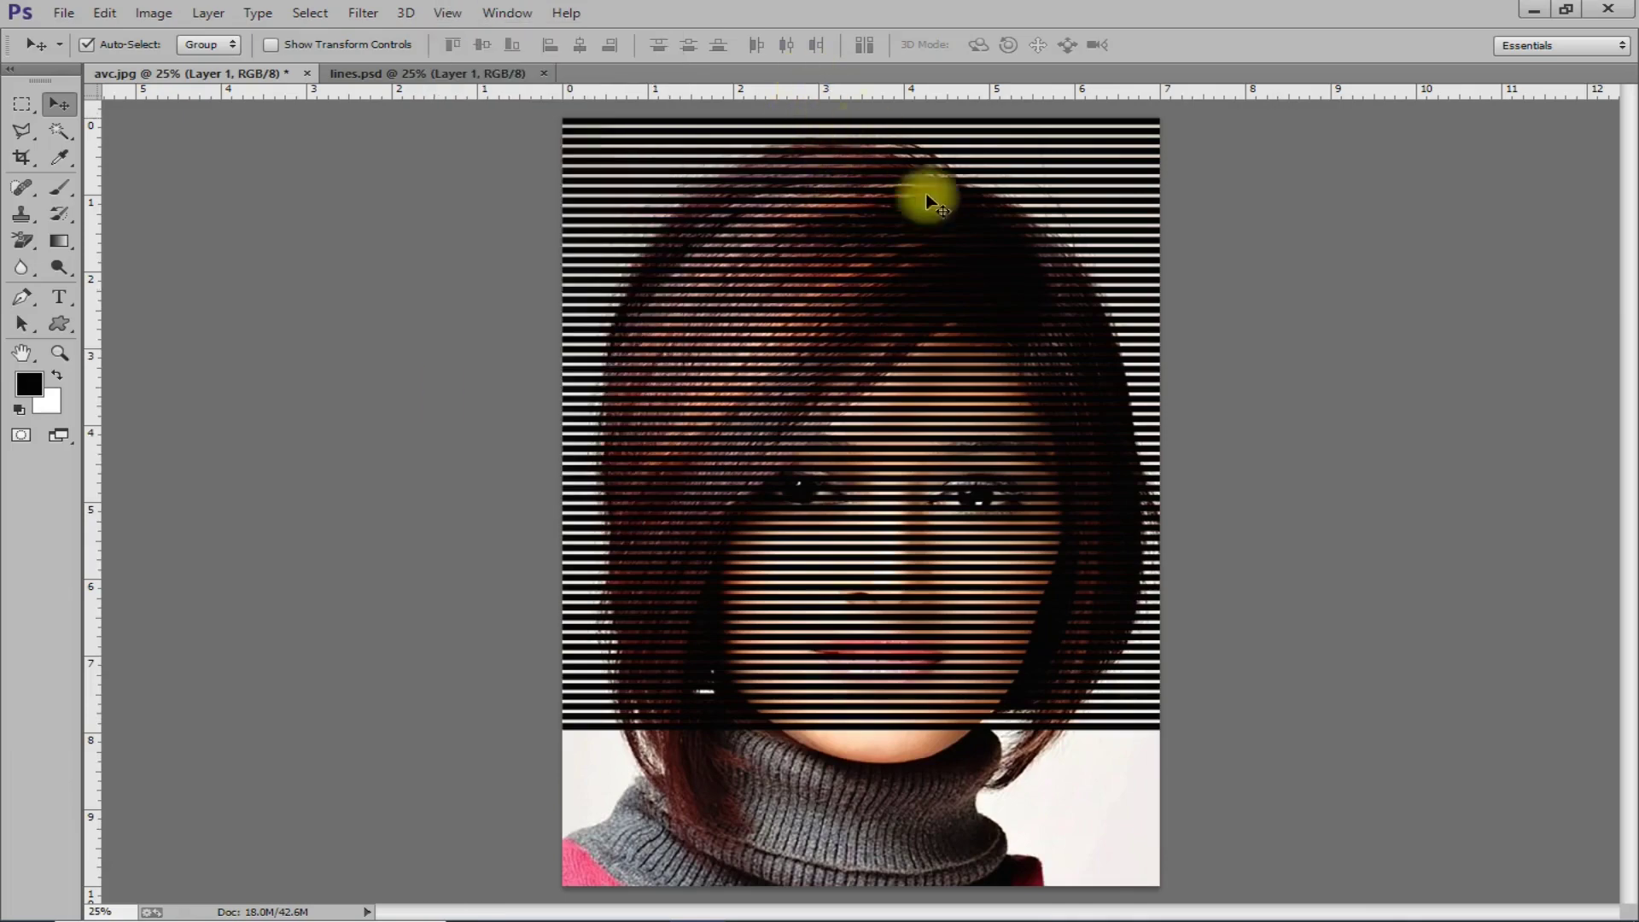
Free-transform the stripes to stretch them over the entire portrait.
key(ctrl+t)
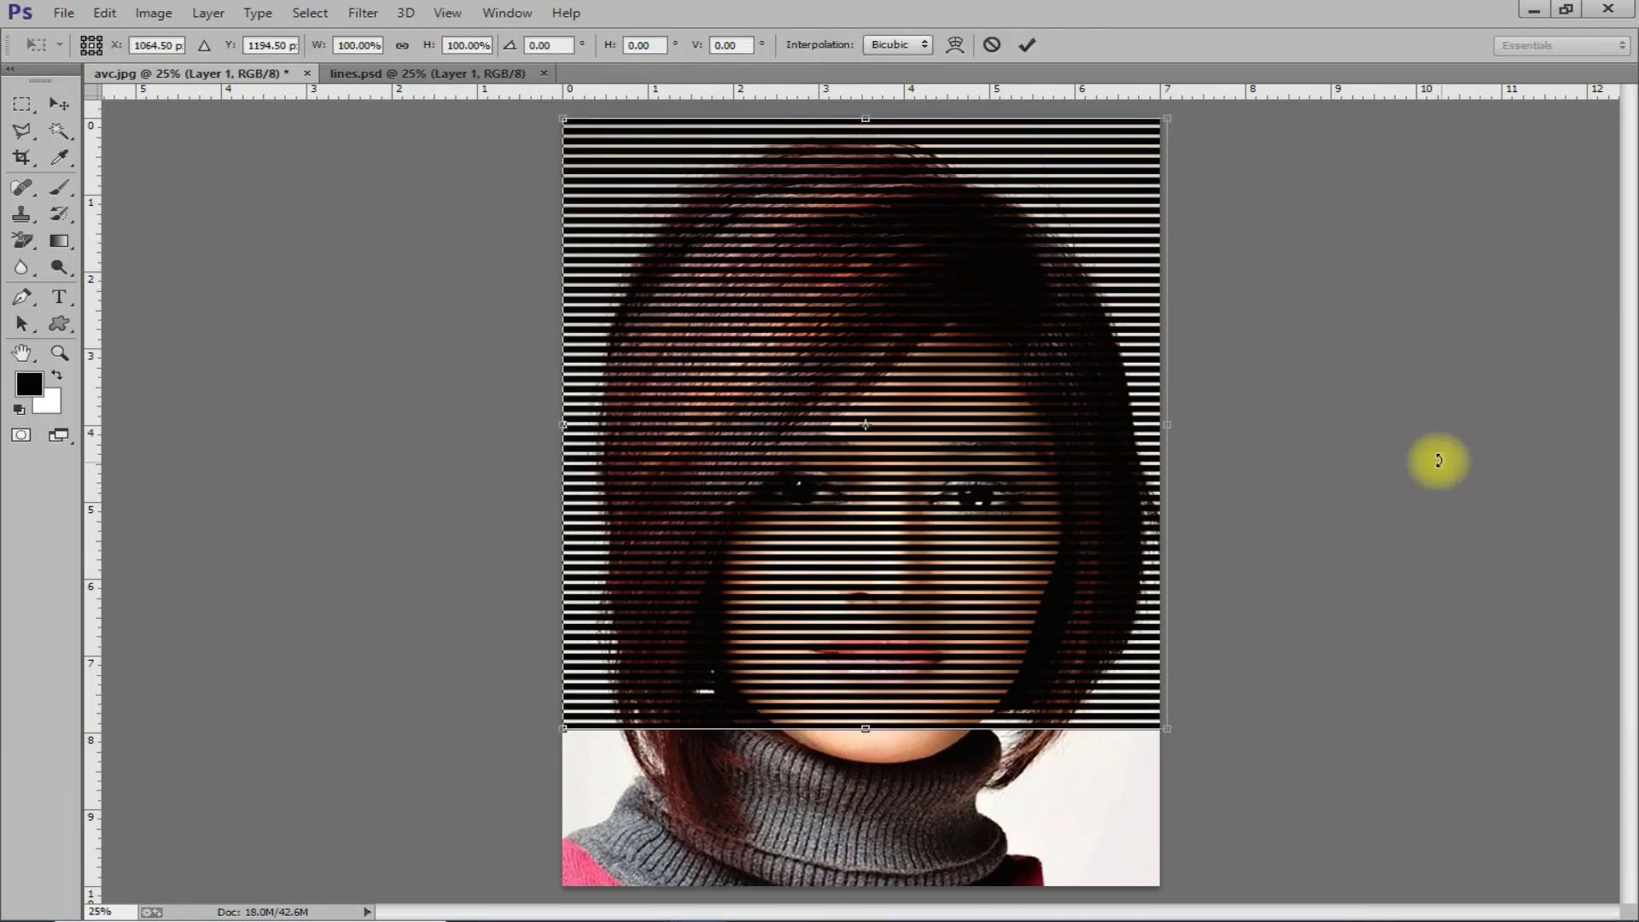
drag(1172, 429, 1165, 429)
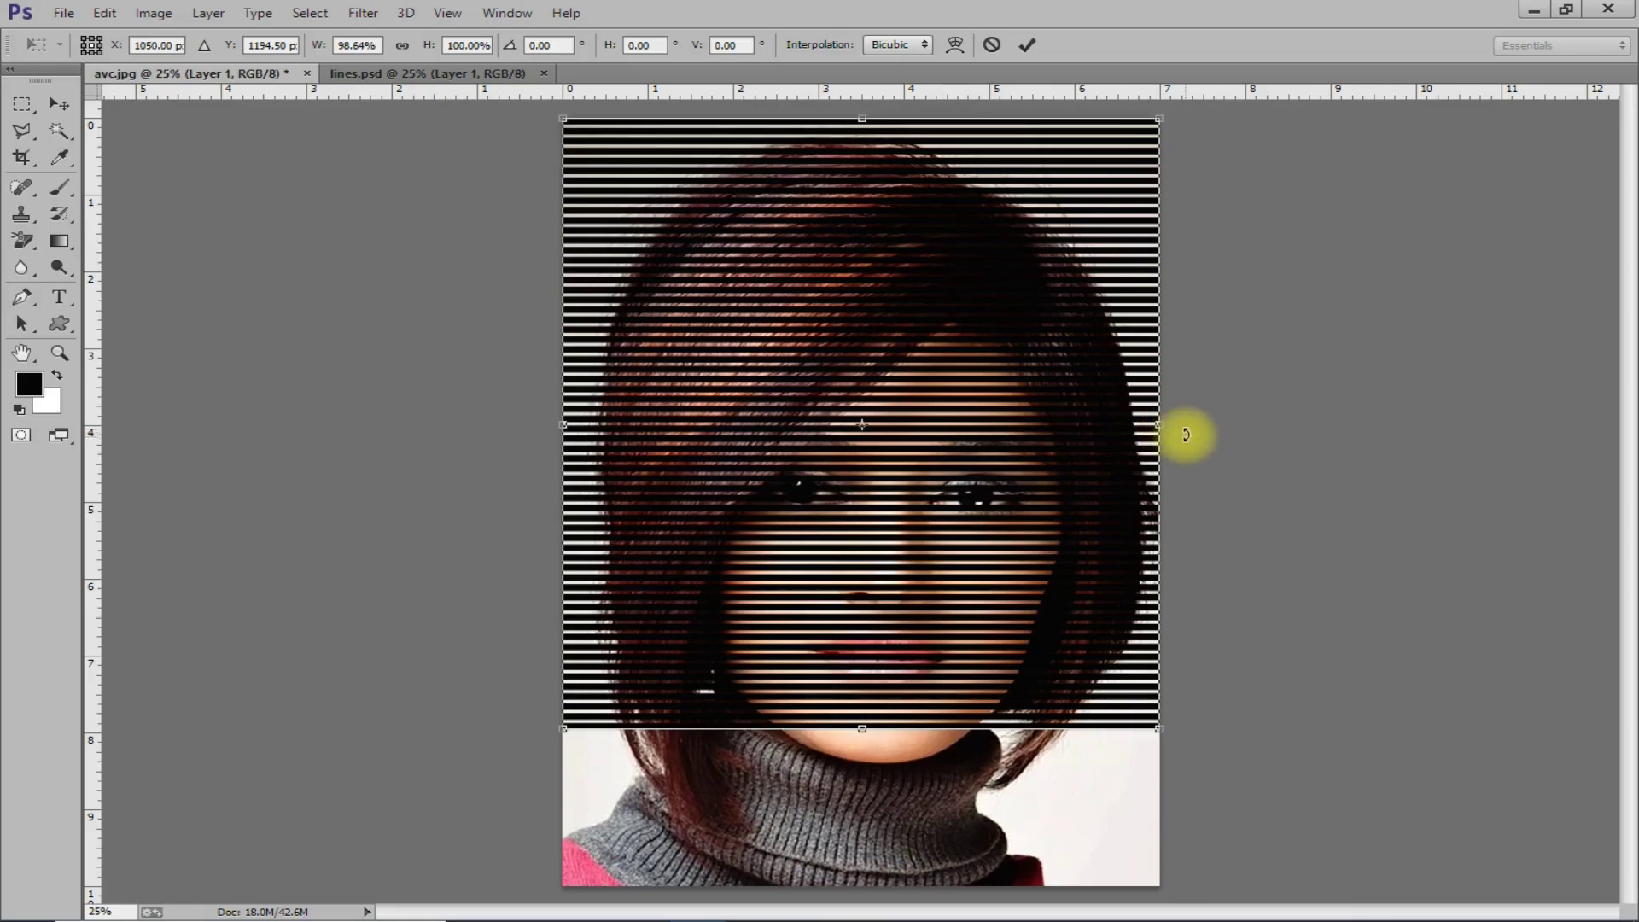
drag(848, 734, 889, 884)
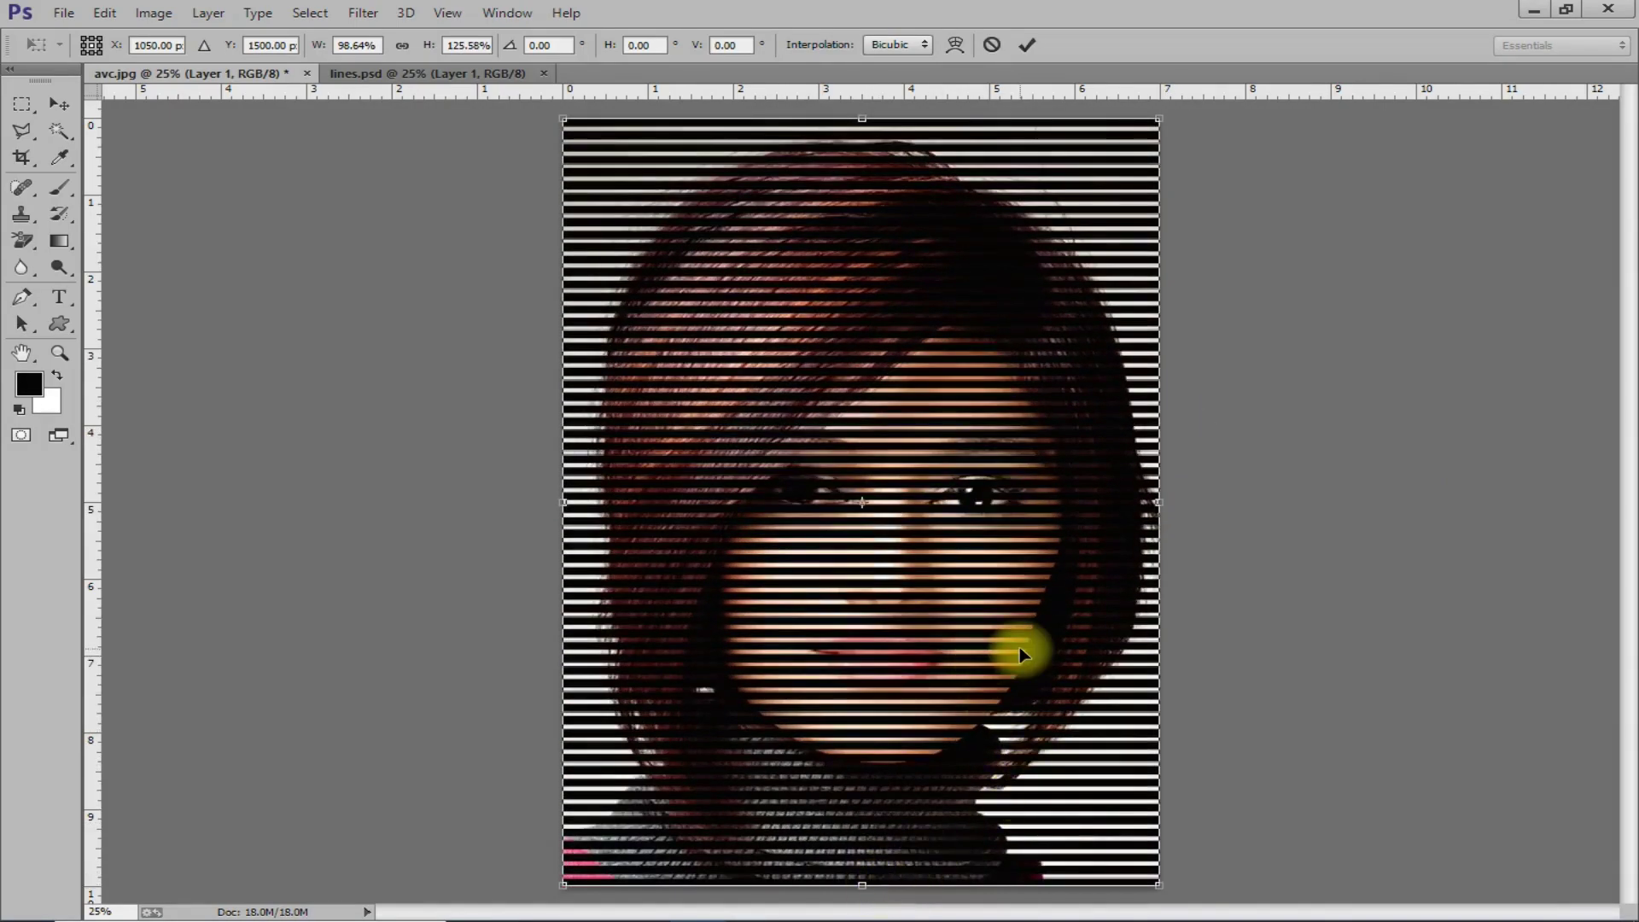
key(Return)
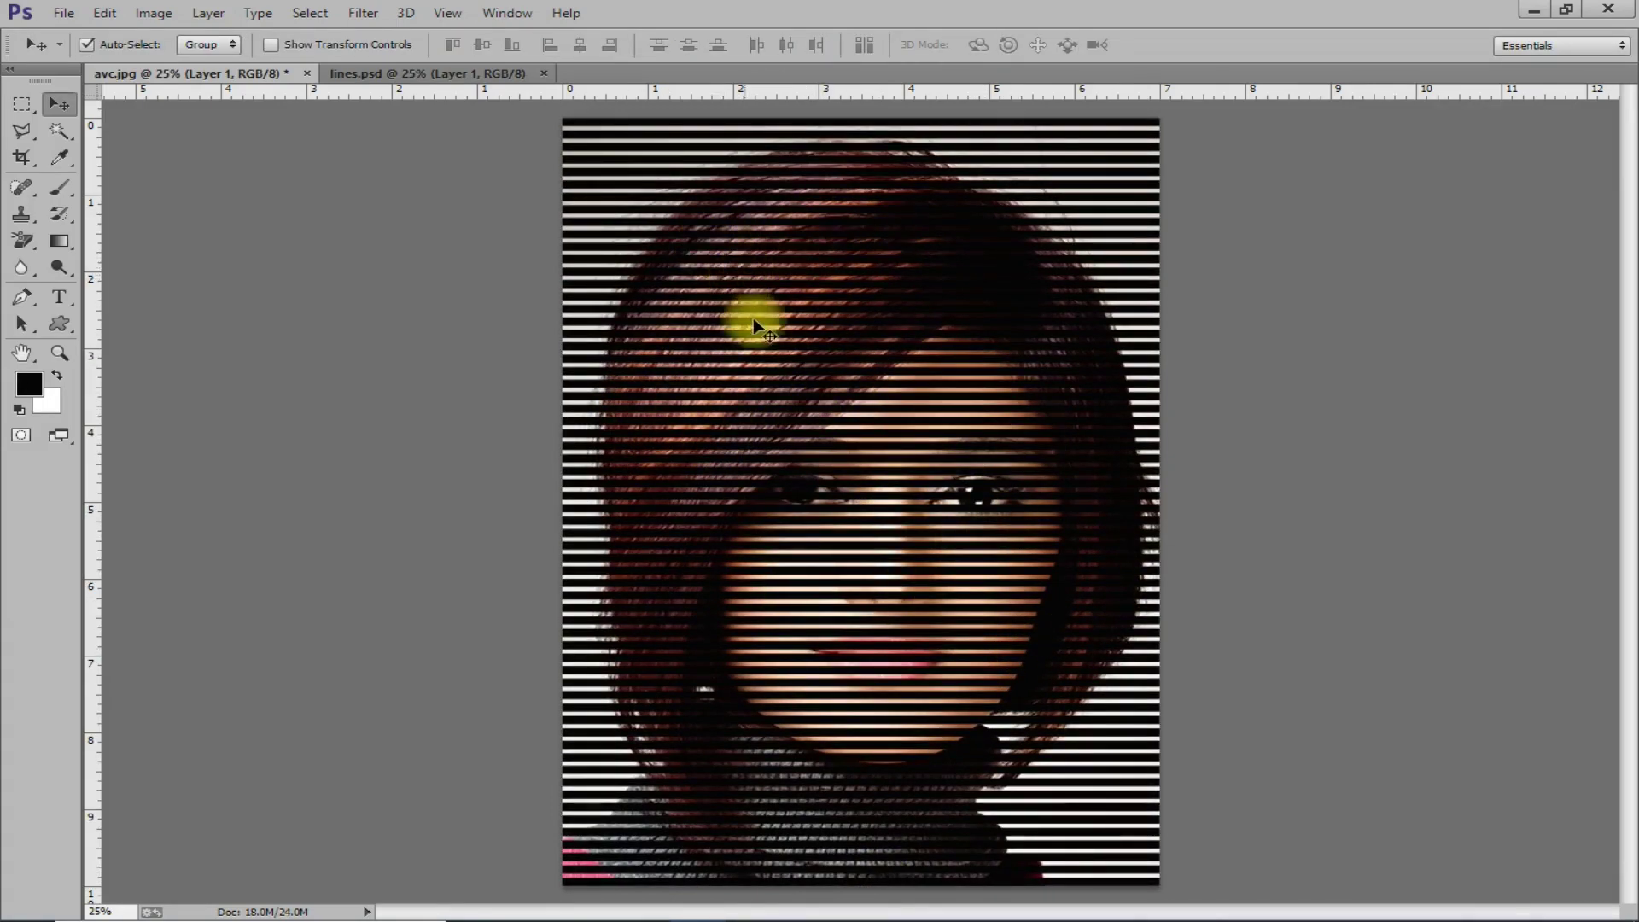
key(ctrl+plus)
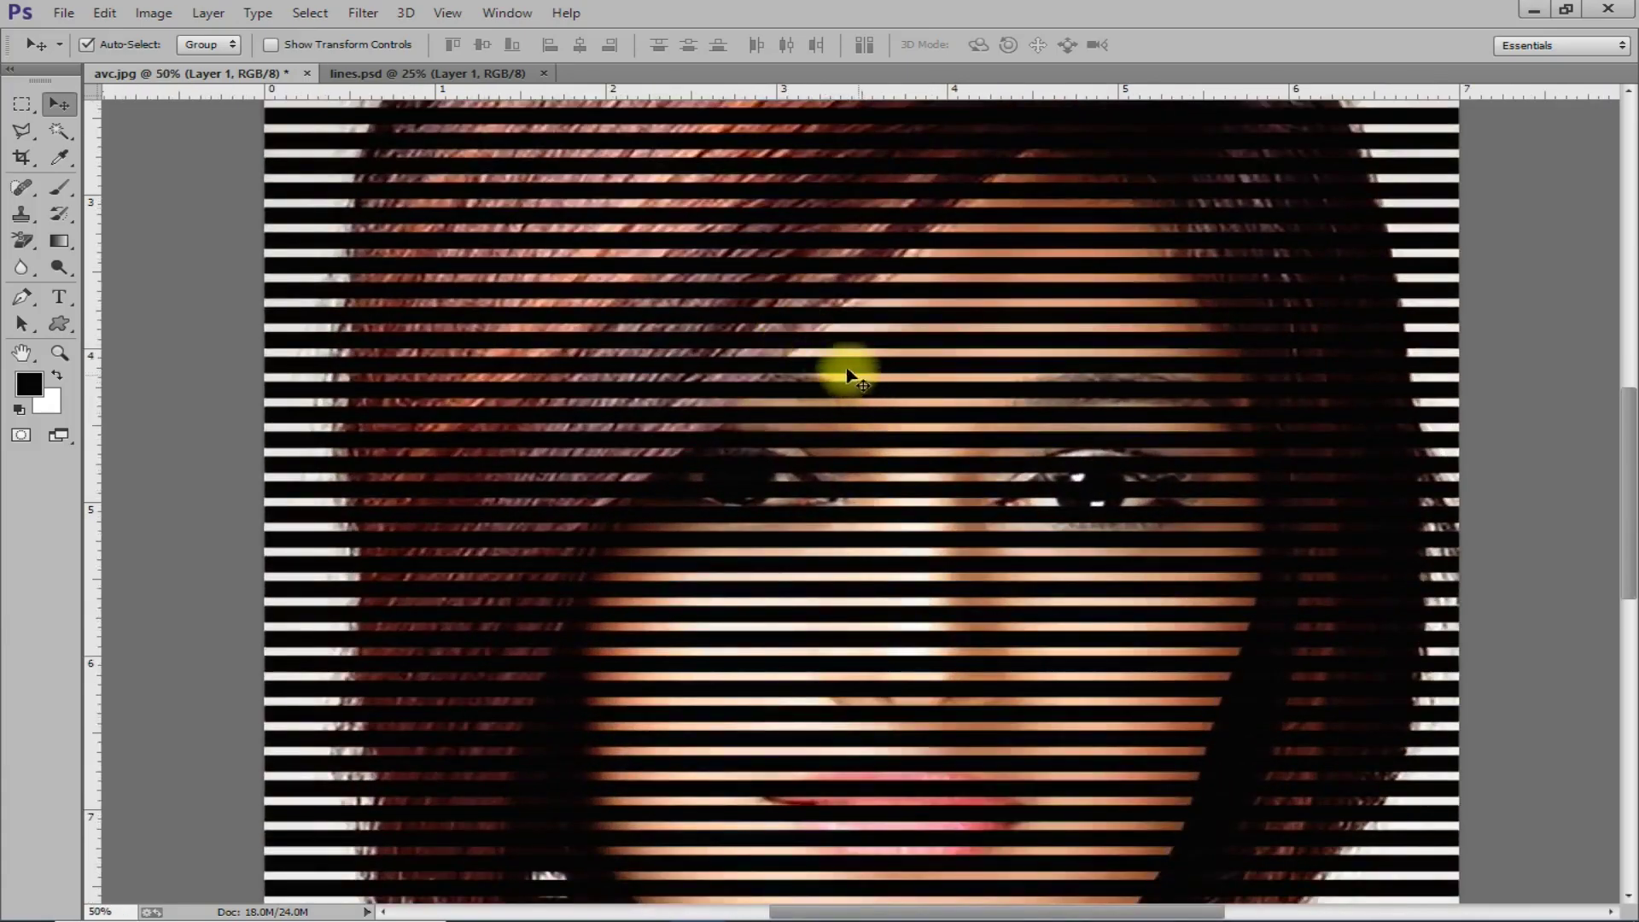
click(371, 15)
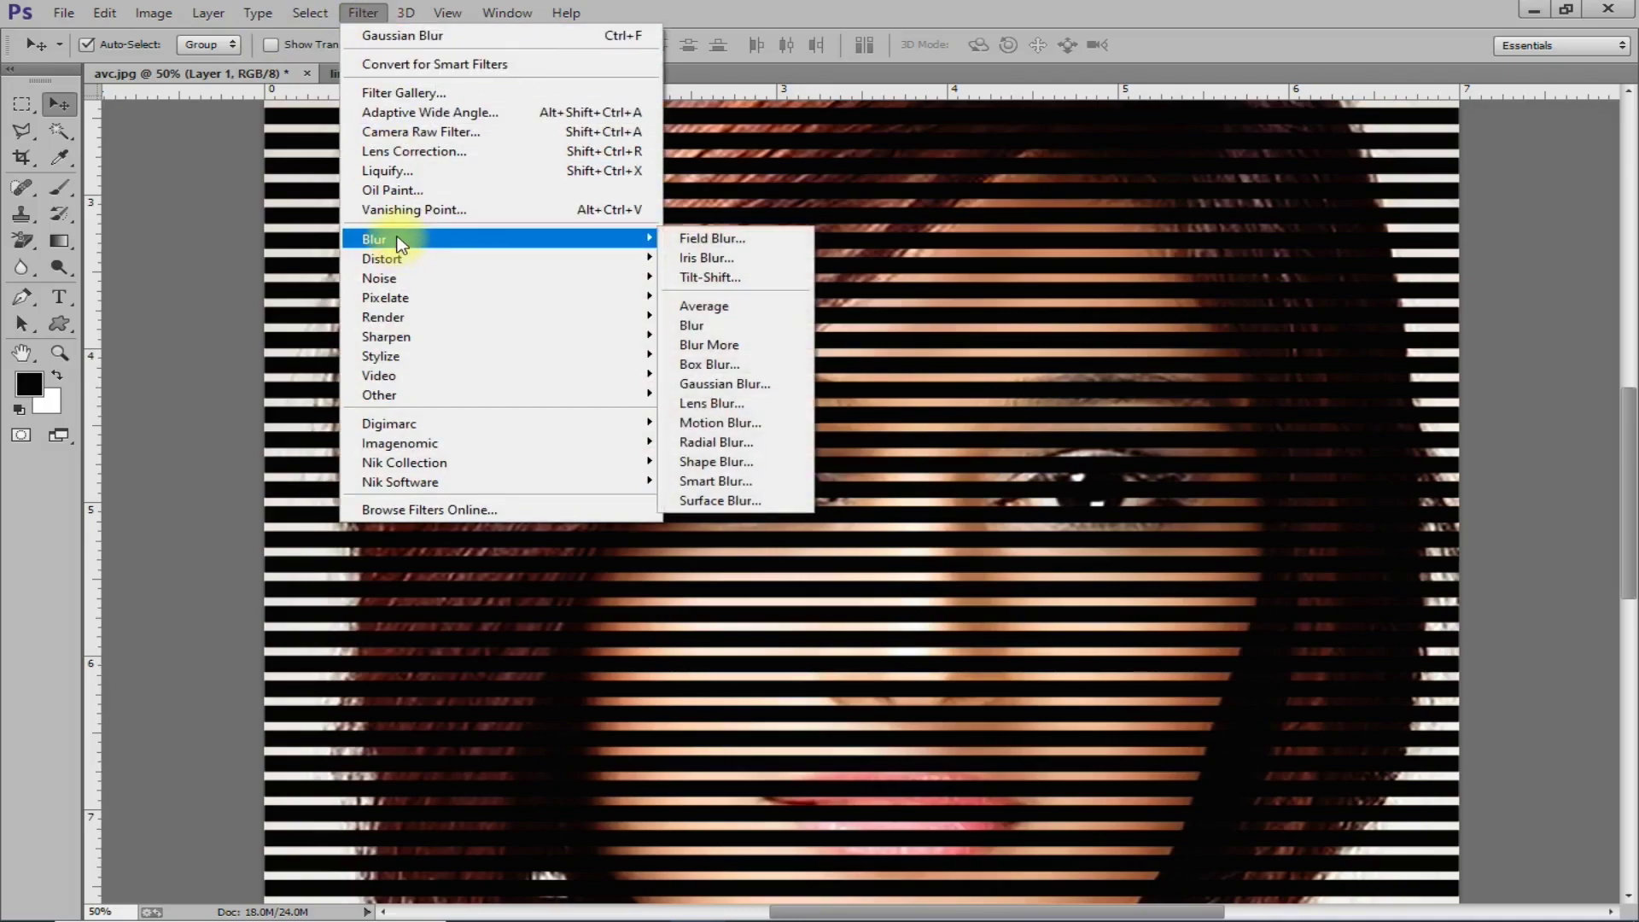
Apply a 36-pixel Gaussian Blur to the stripe layer and zoom back out.
mouse_move(499, 239)
click(752, 392)
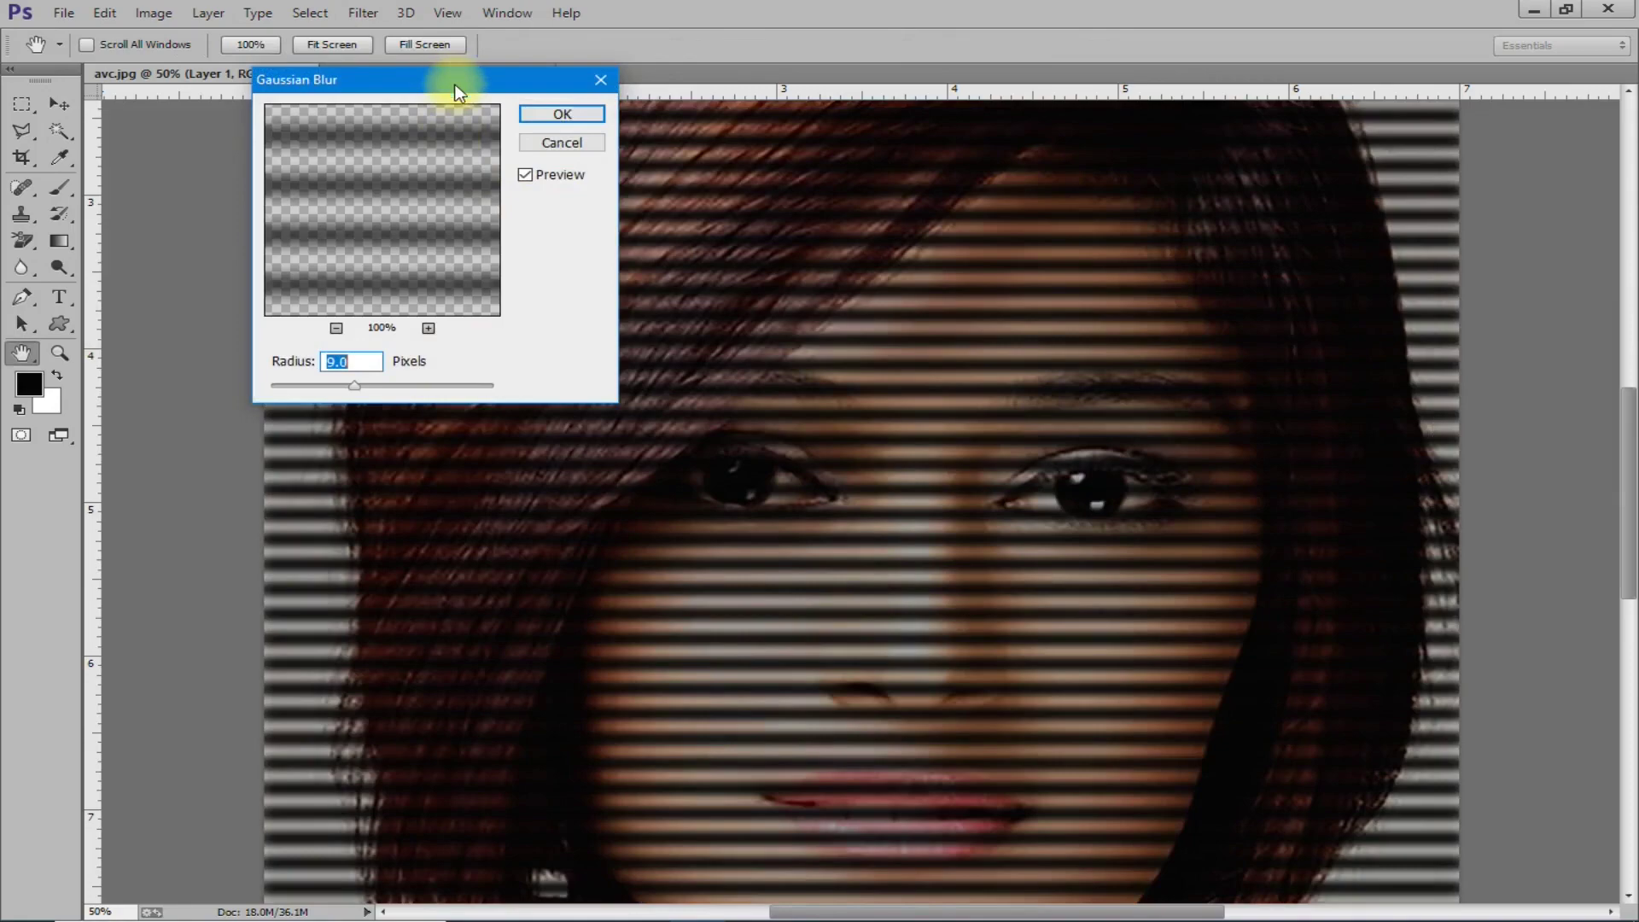
drag(457, 94, 436, 175)
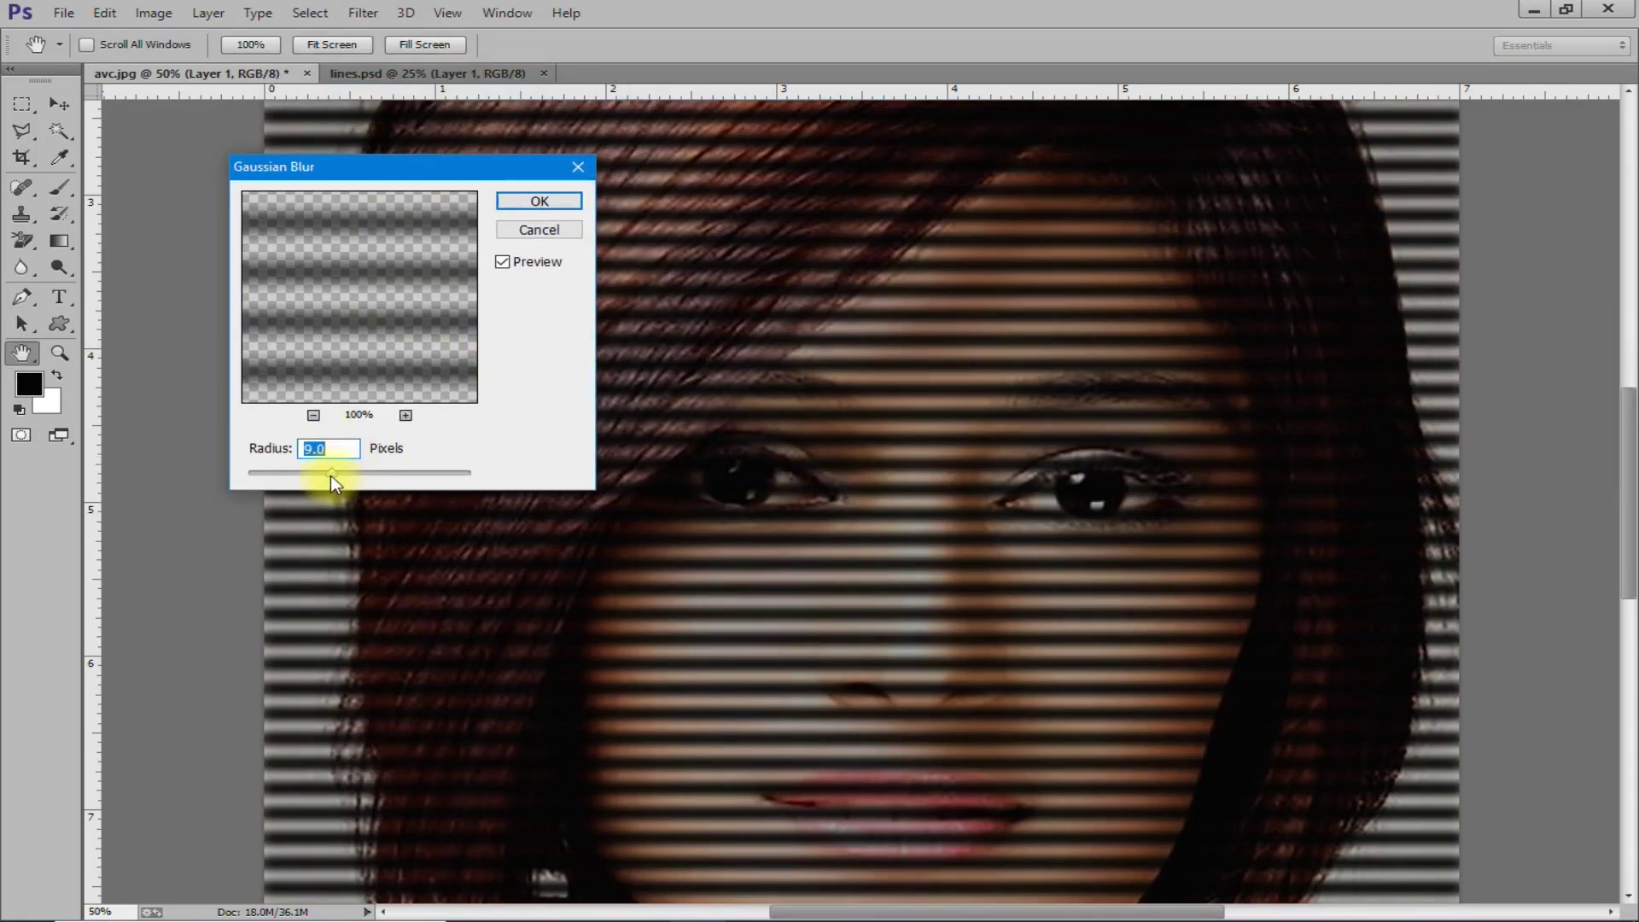
mouse_move(331, 475)
mouse_down()
mouse_move(355, 473)
mouse_move(335, 475)
mouse_up()
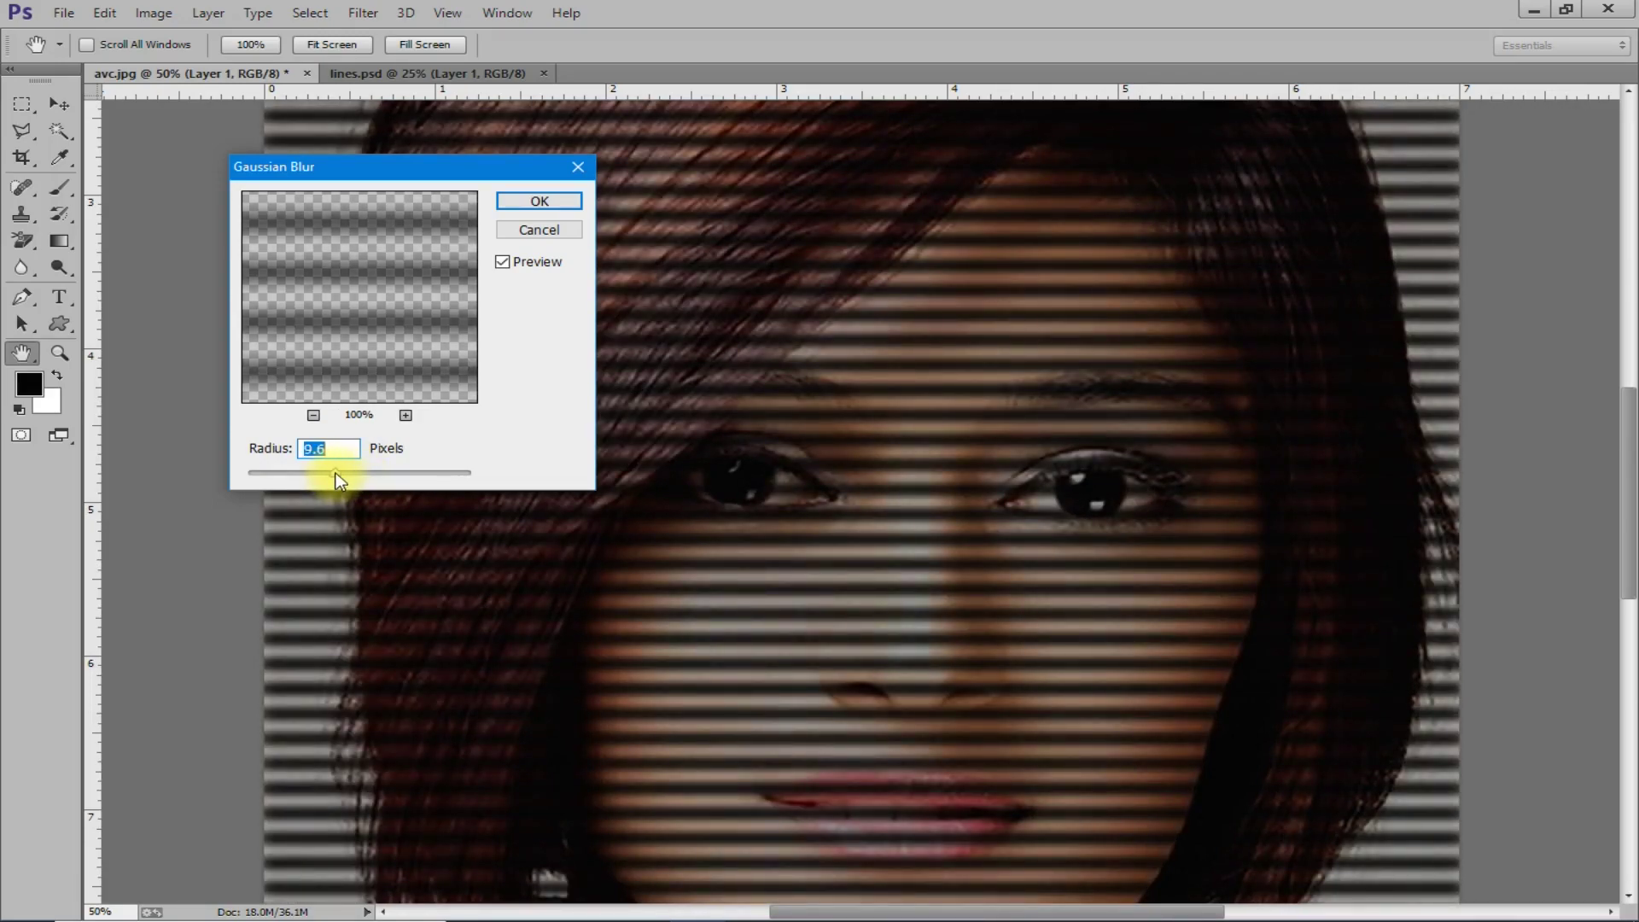
click(527, 203)
key(v)
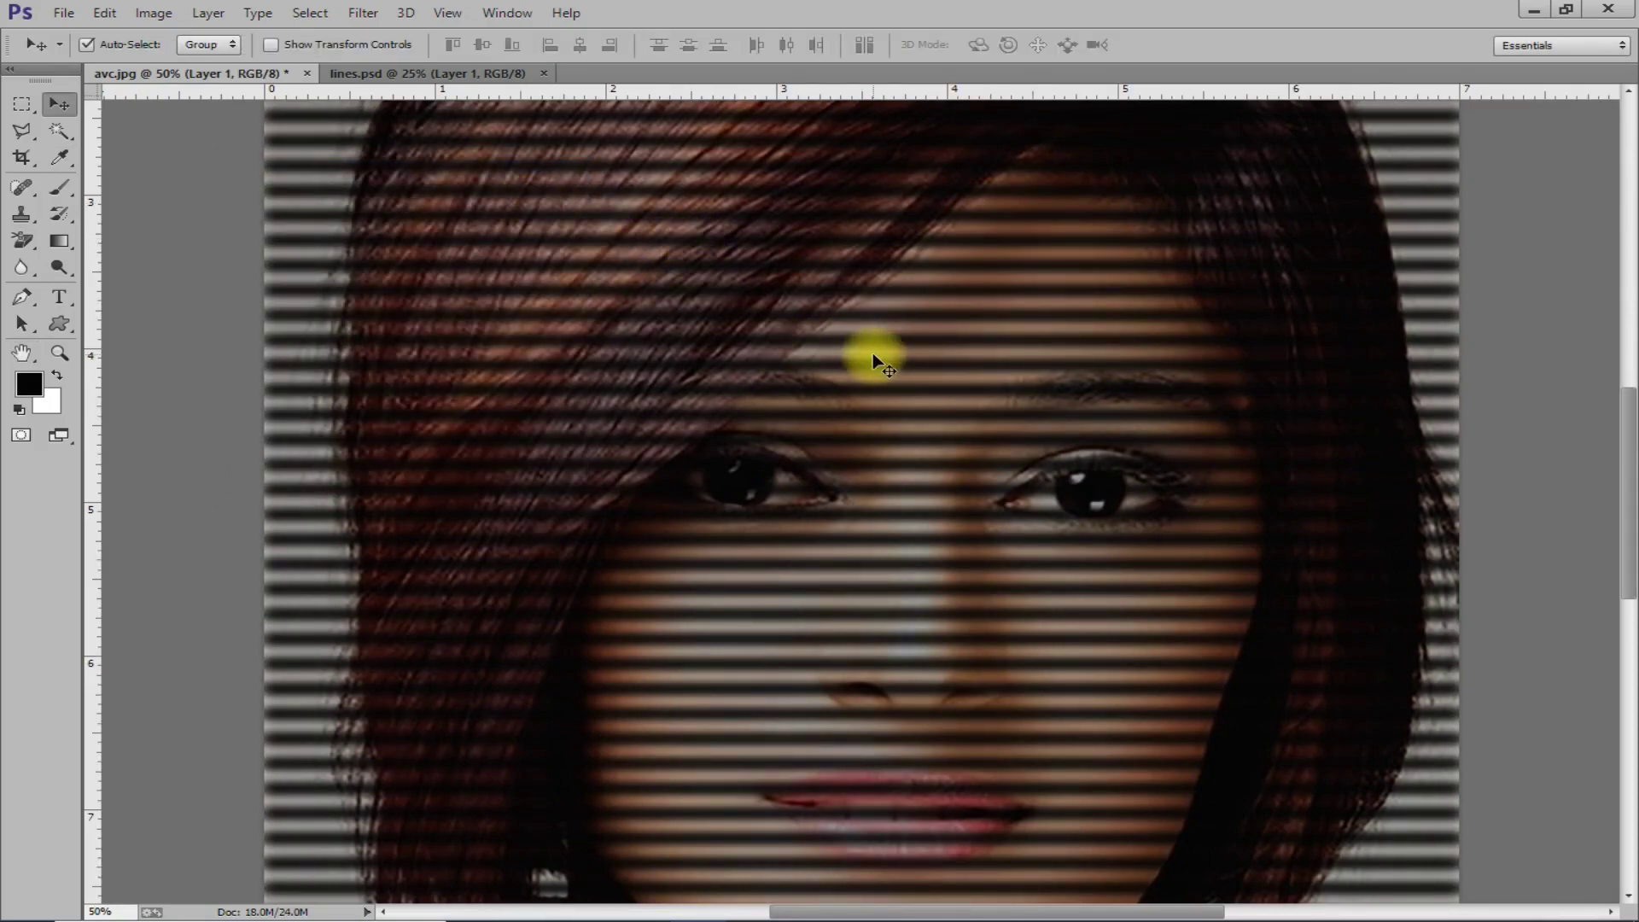
key(ctrl+minus)
key(ctrl+minus)
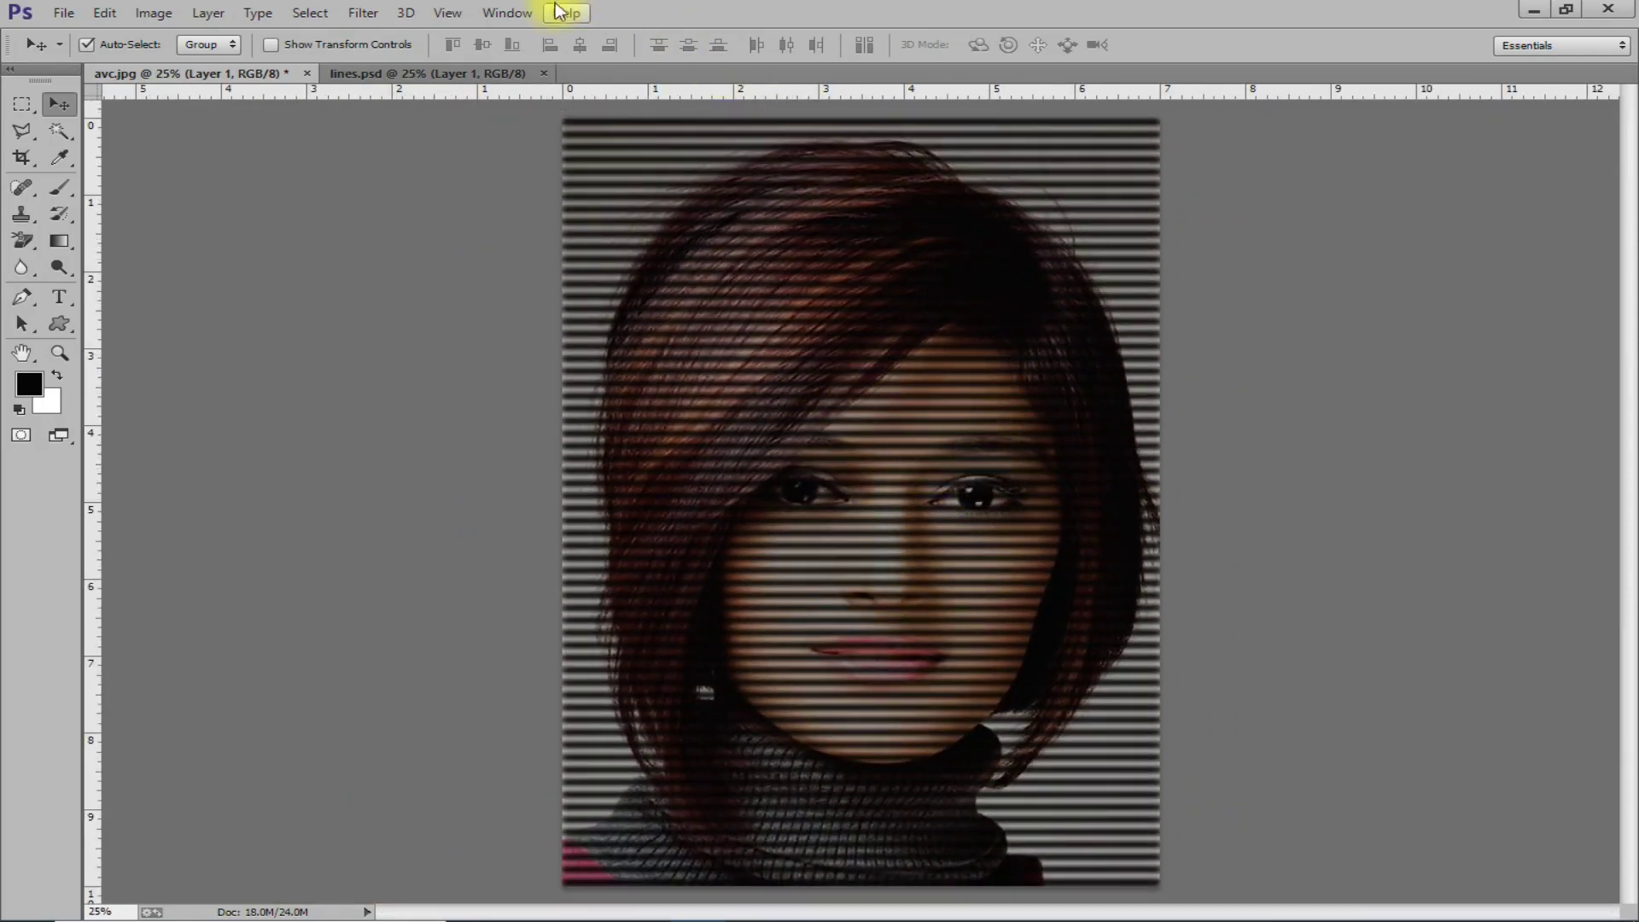
Show the Adjustments panel and add a Levels adjustment layer.
click(496, 14)
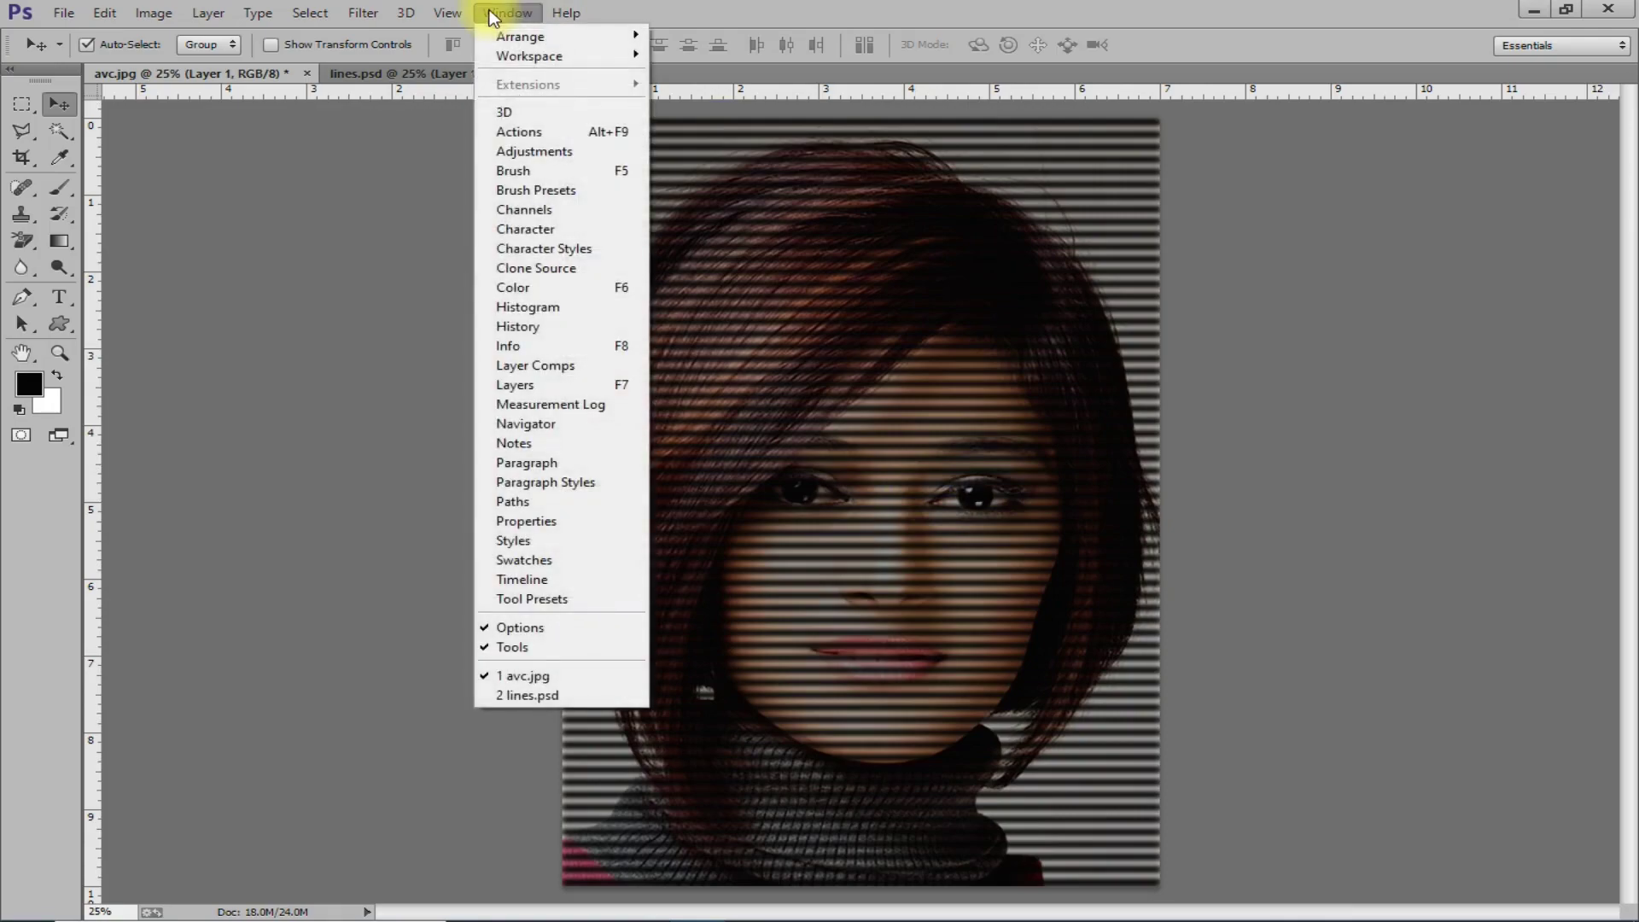
click(555, 150)
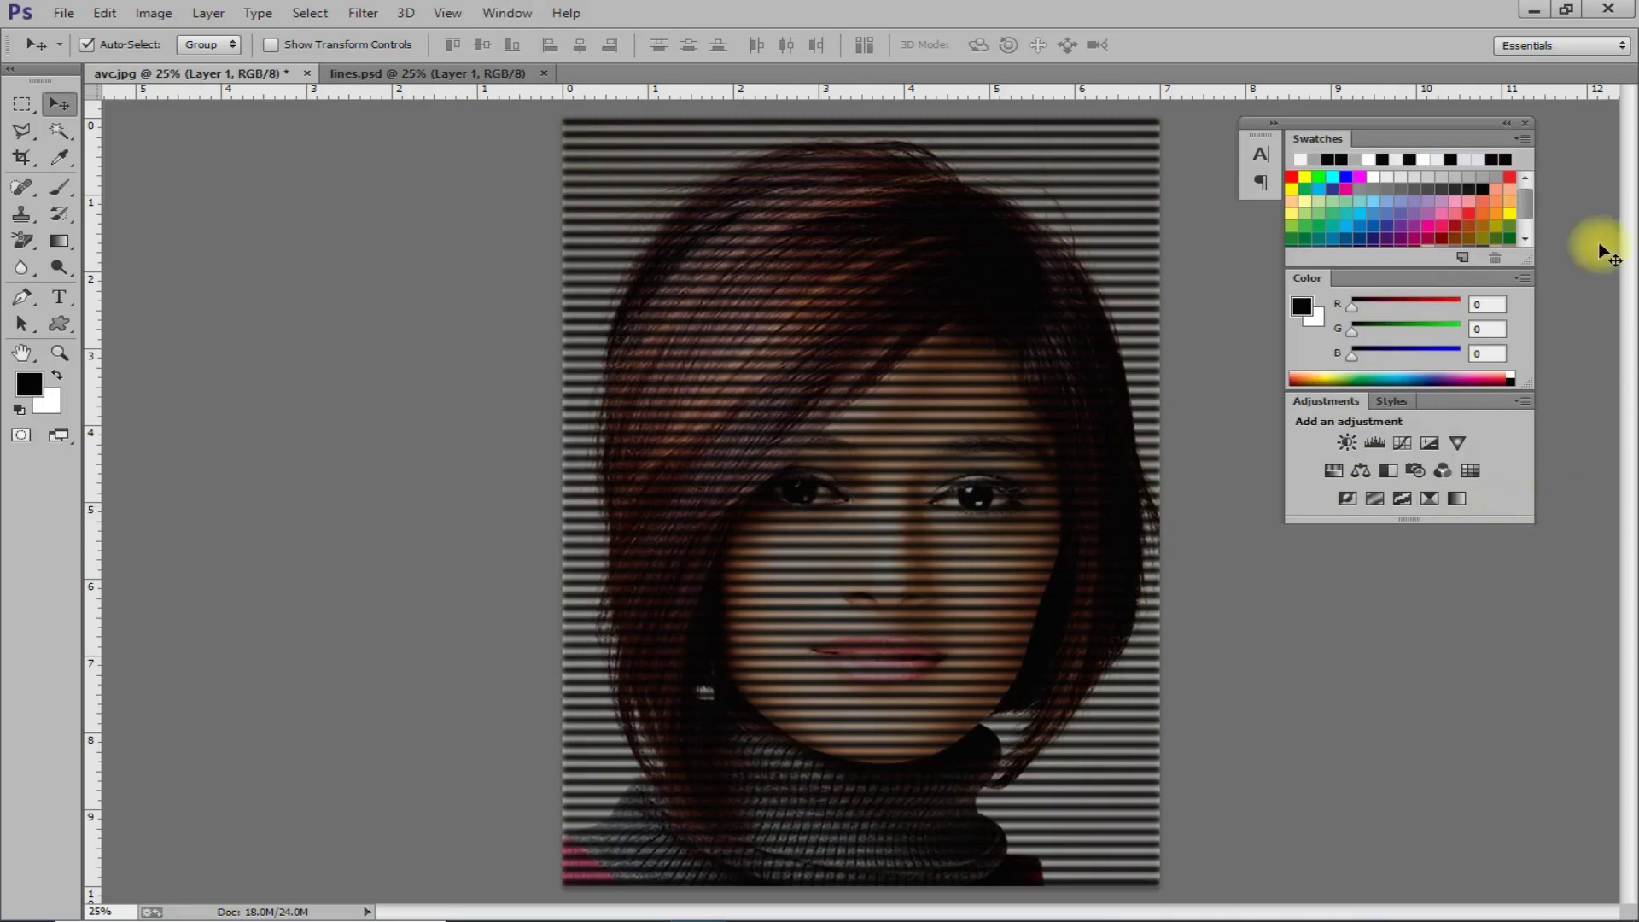
drag(1406, 124, 1378, 127)
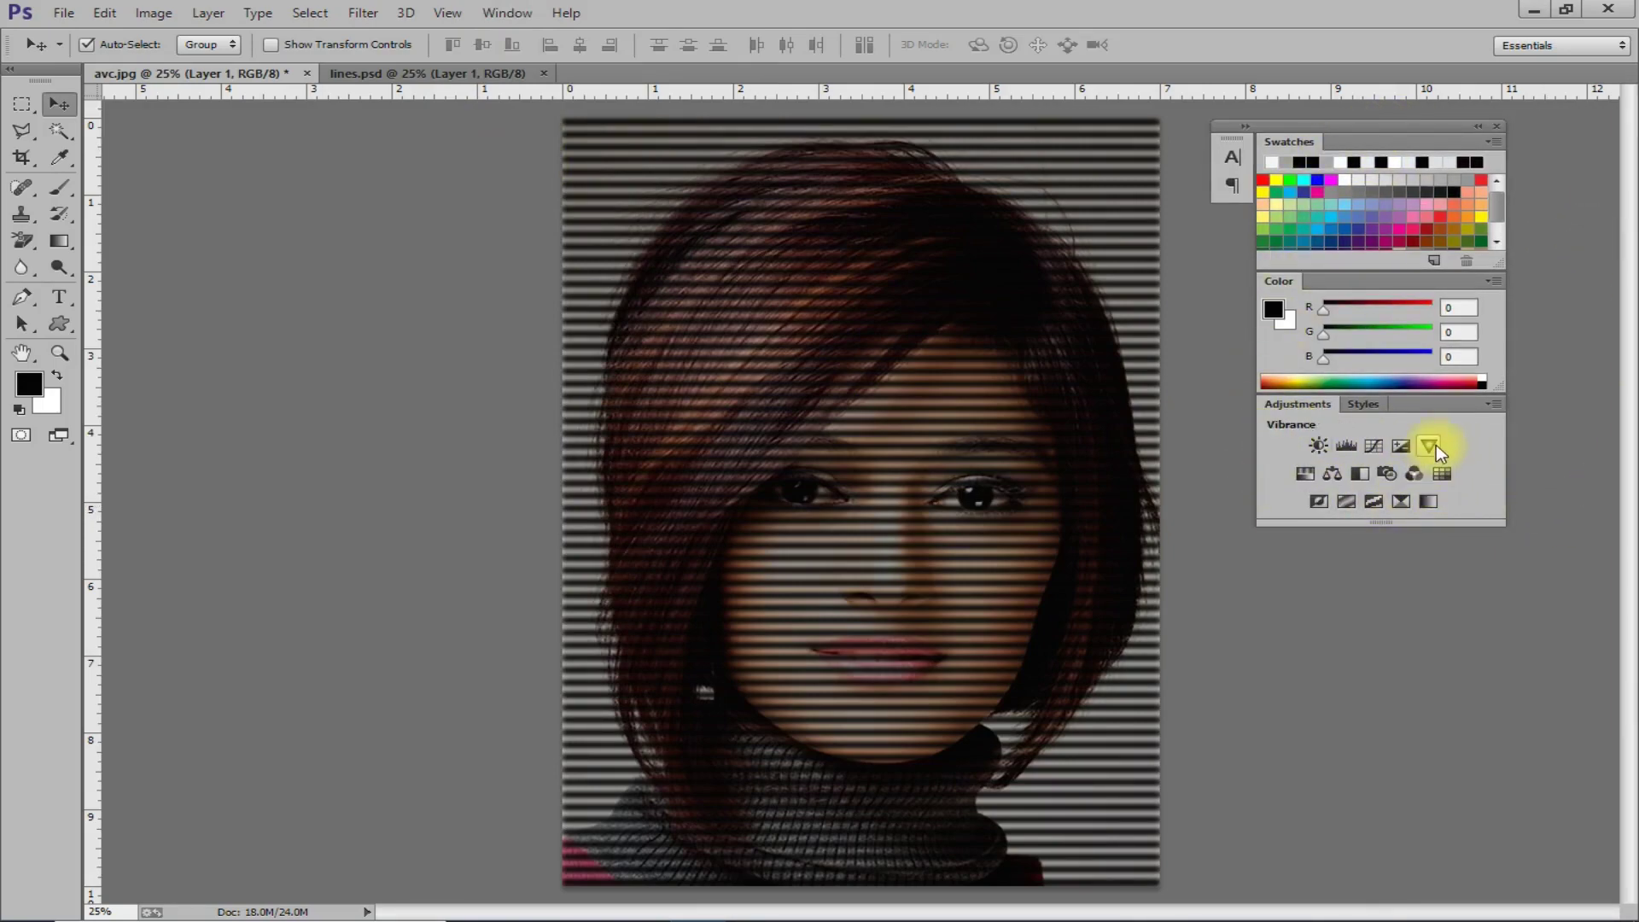
click(1346, 446)
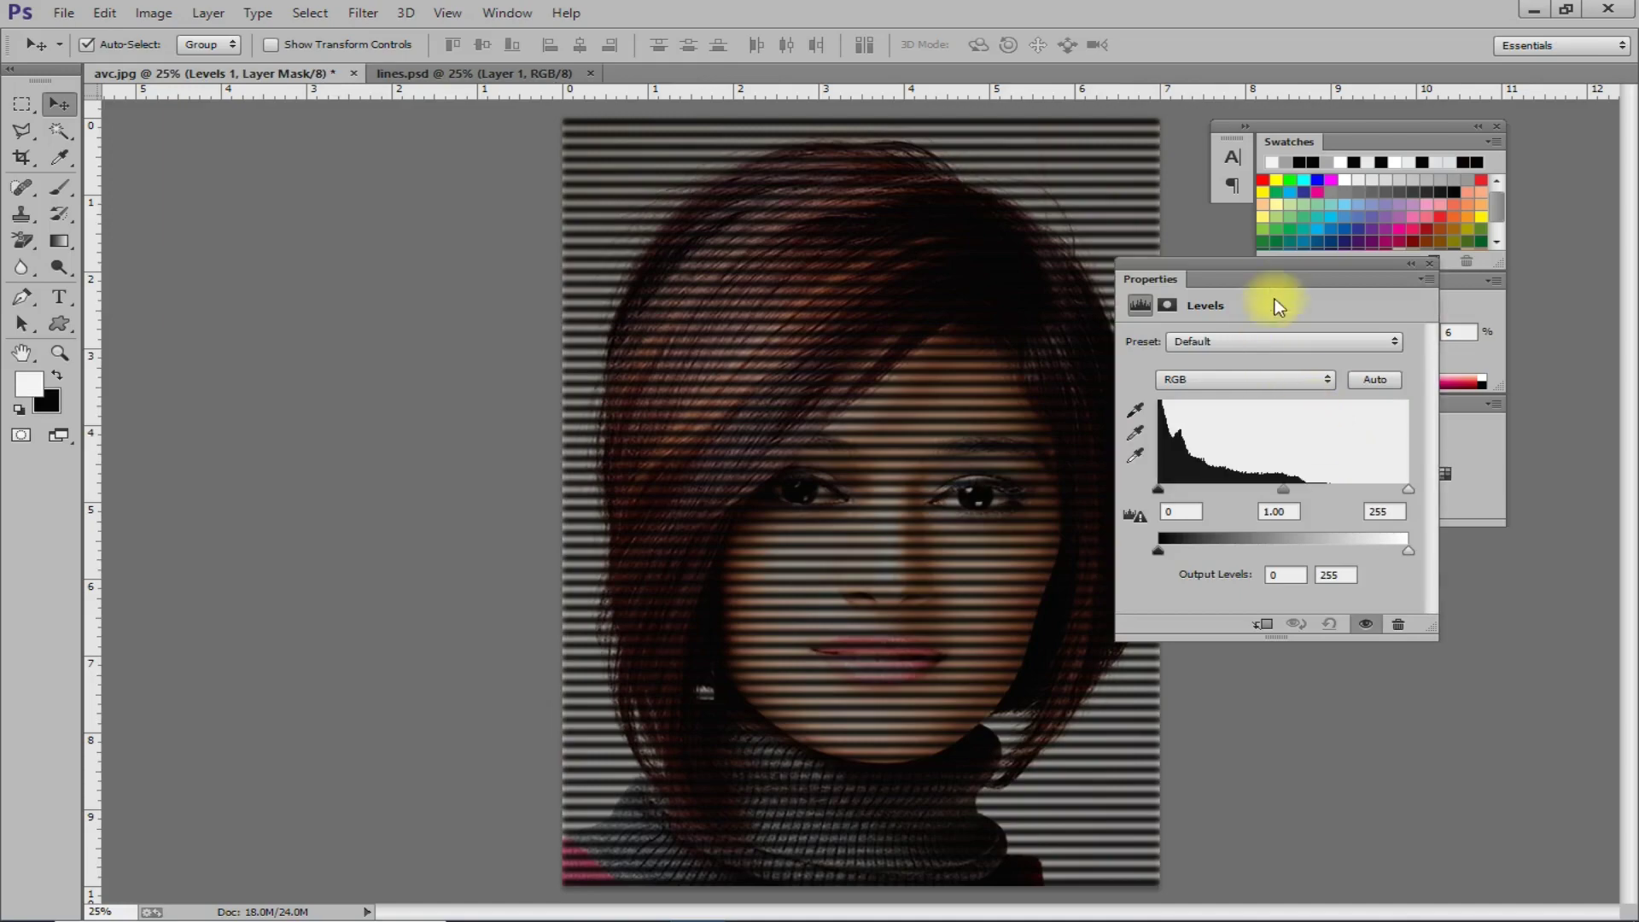
drag(1272, 265, 1028, 268)
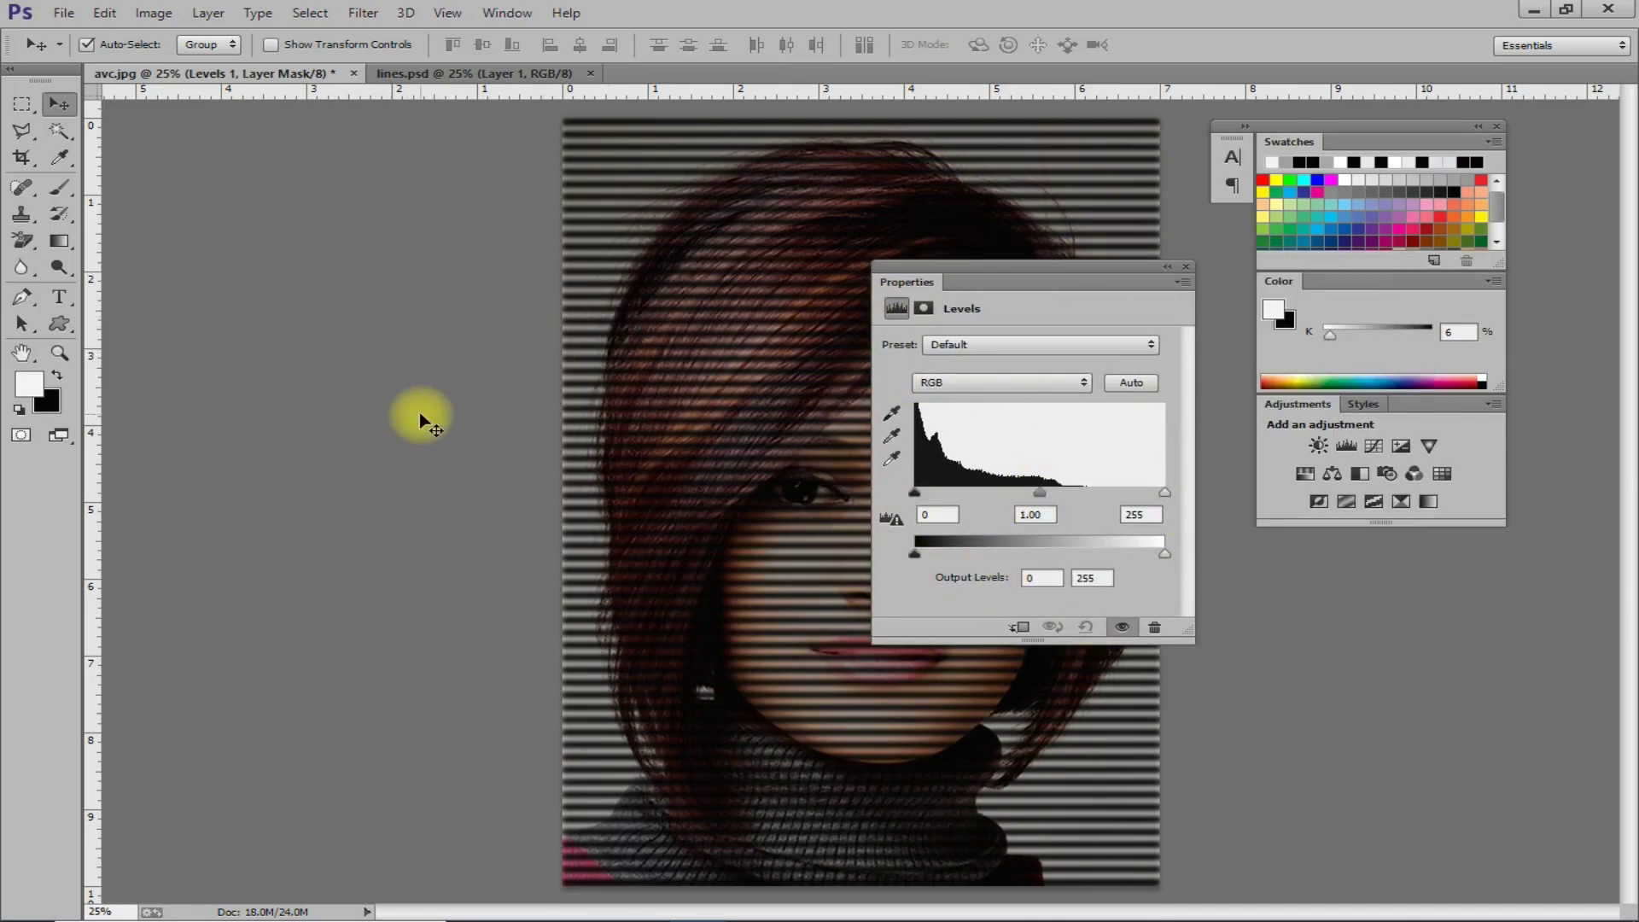
key(F7)
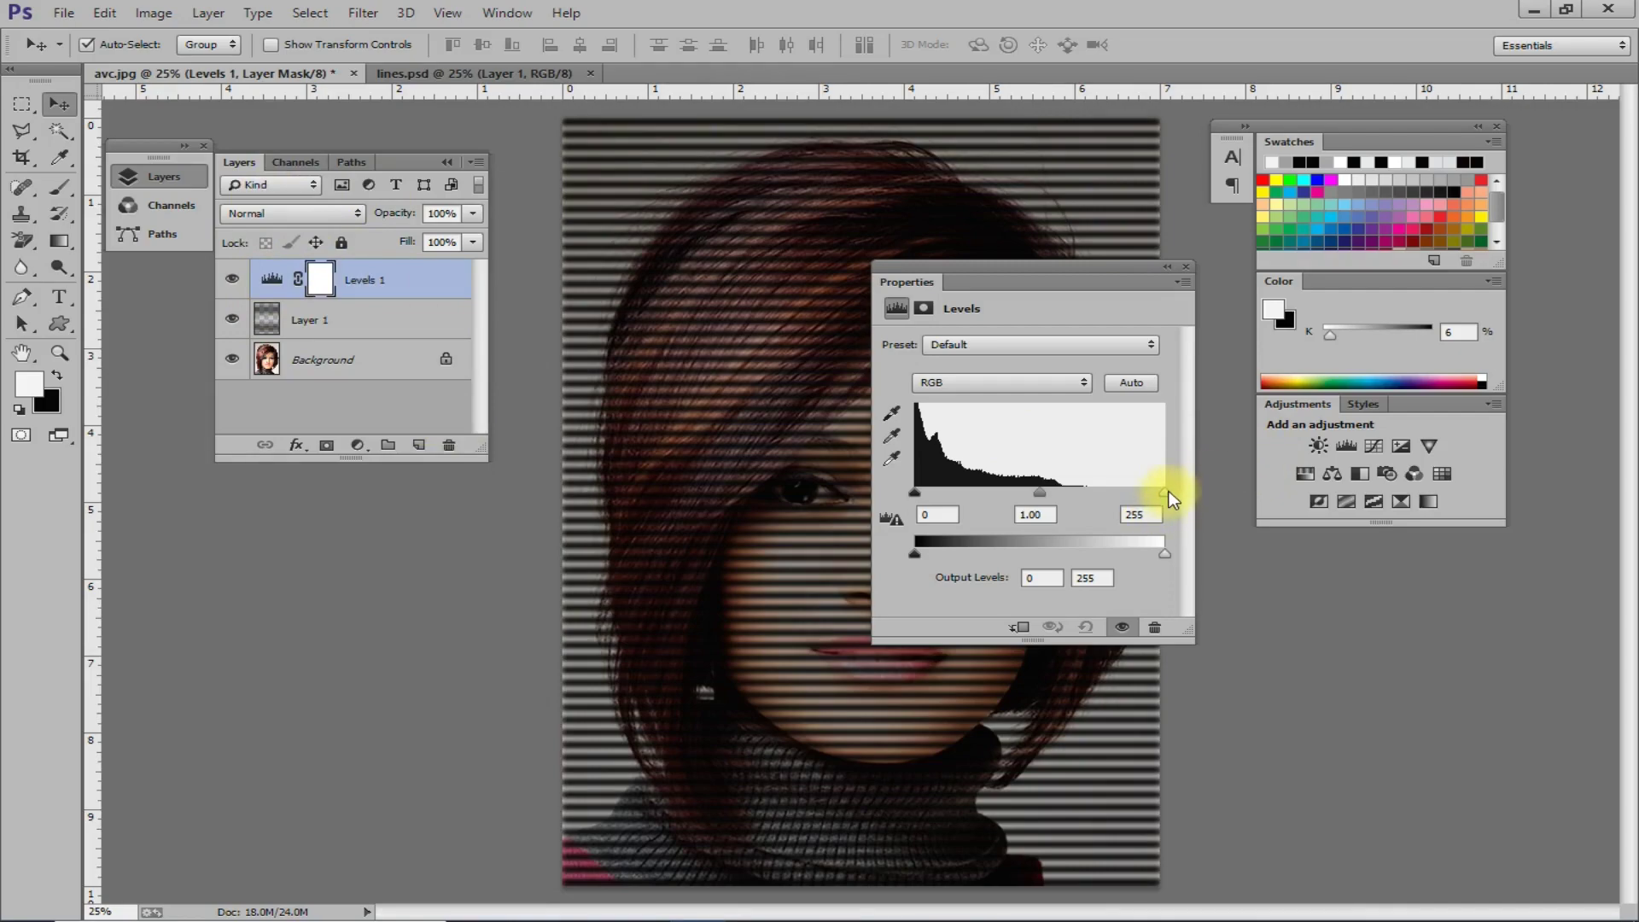
Set the Levels white input to 172 and midtones to 0.75.
drag(1164, 492, 1143, 493)
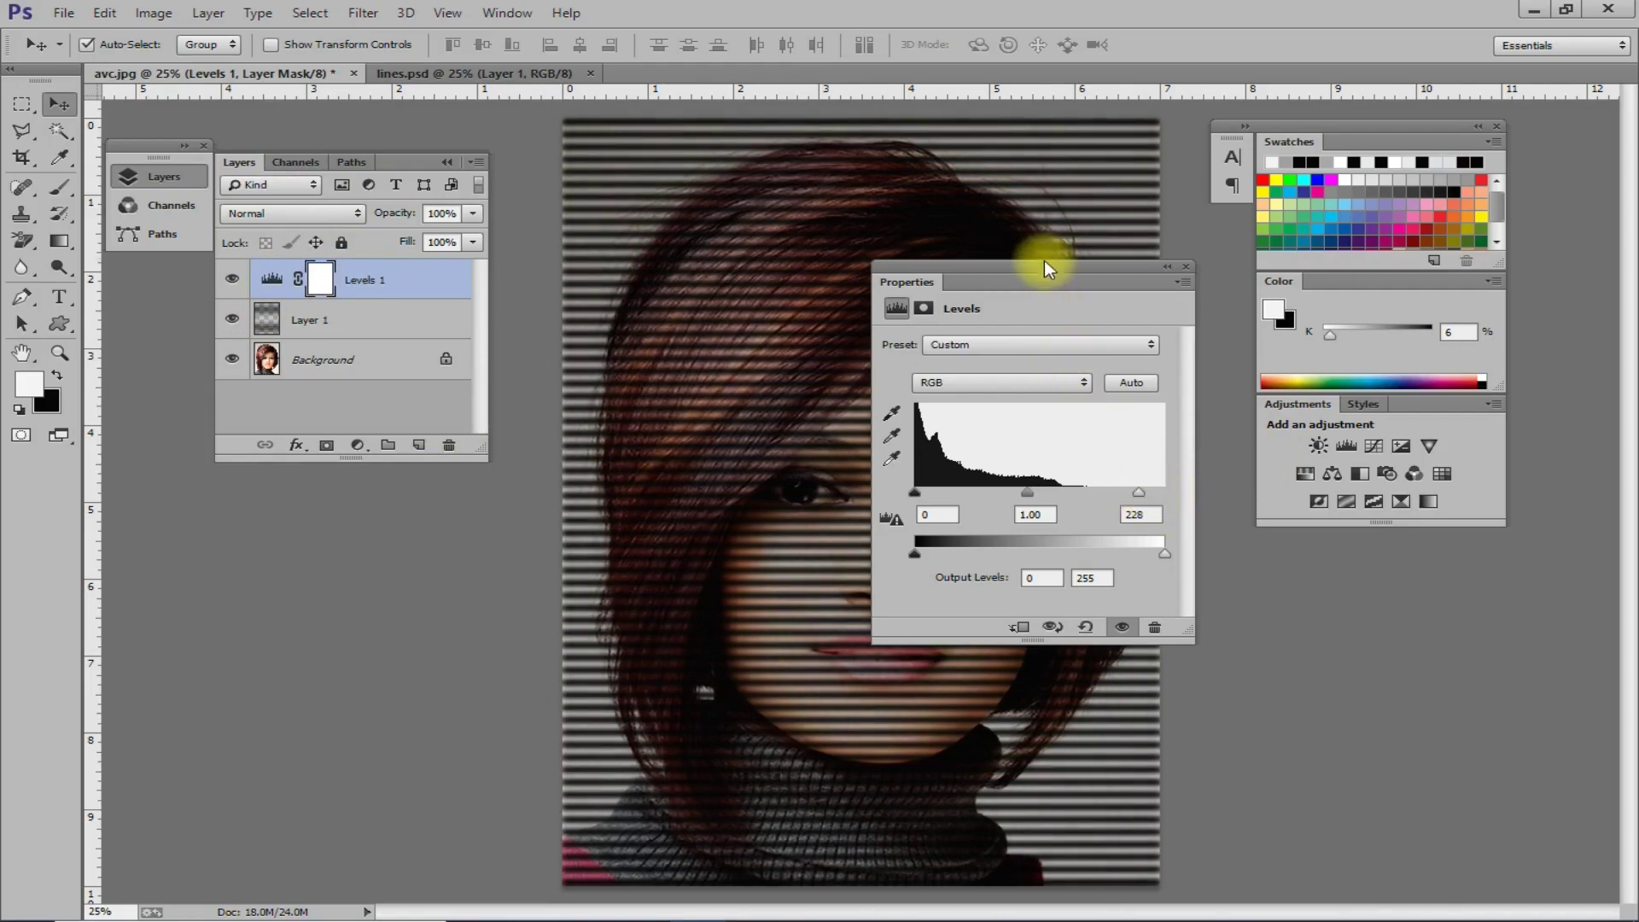
drag(1045, 267, 1197, 267)
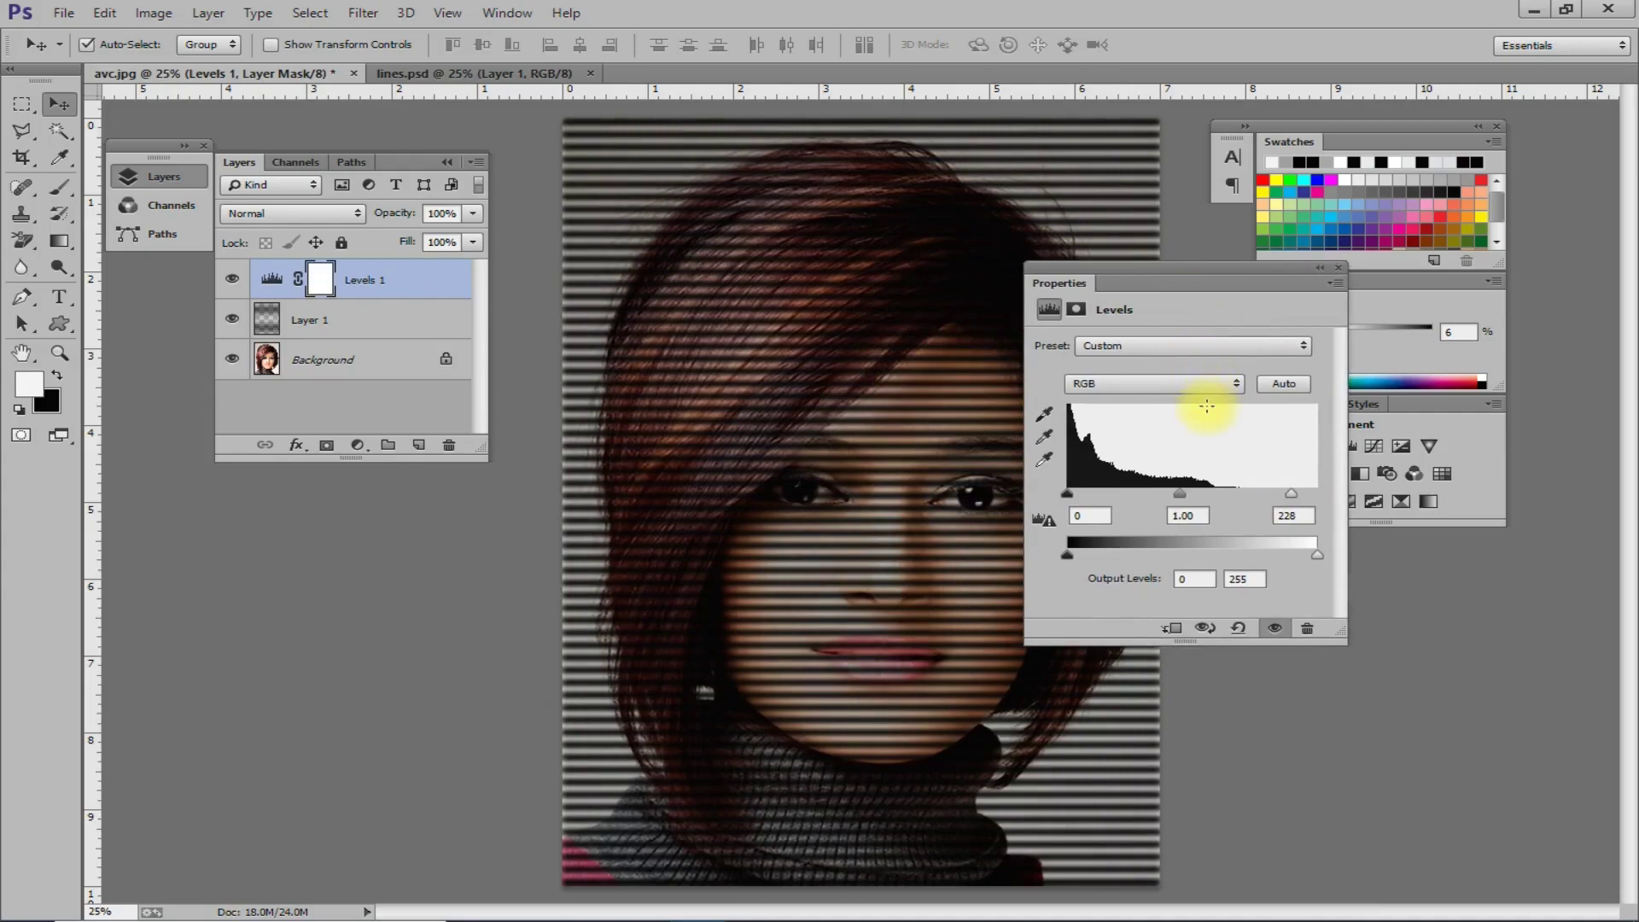
key(ctrl+plus)
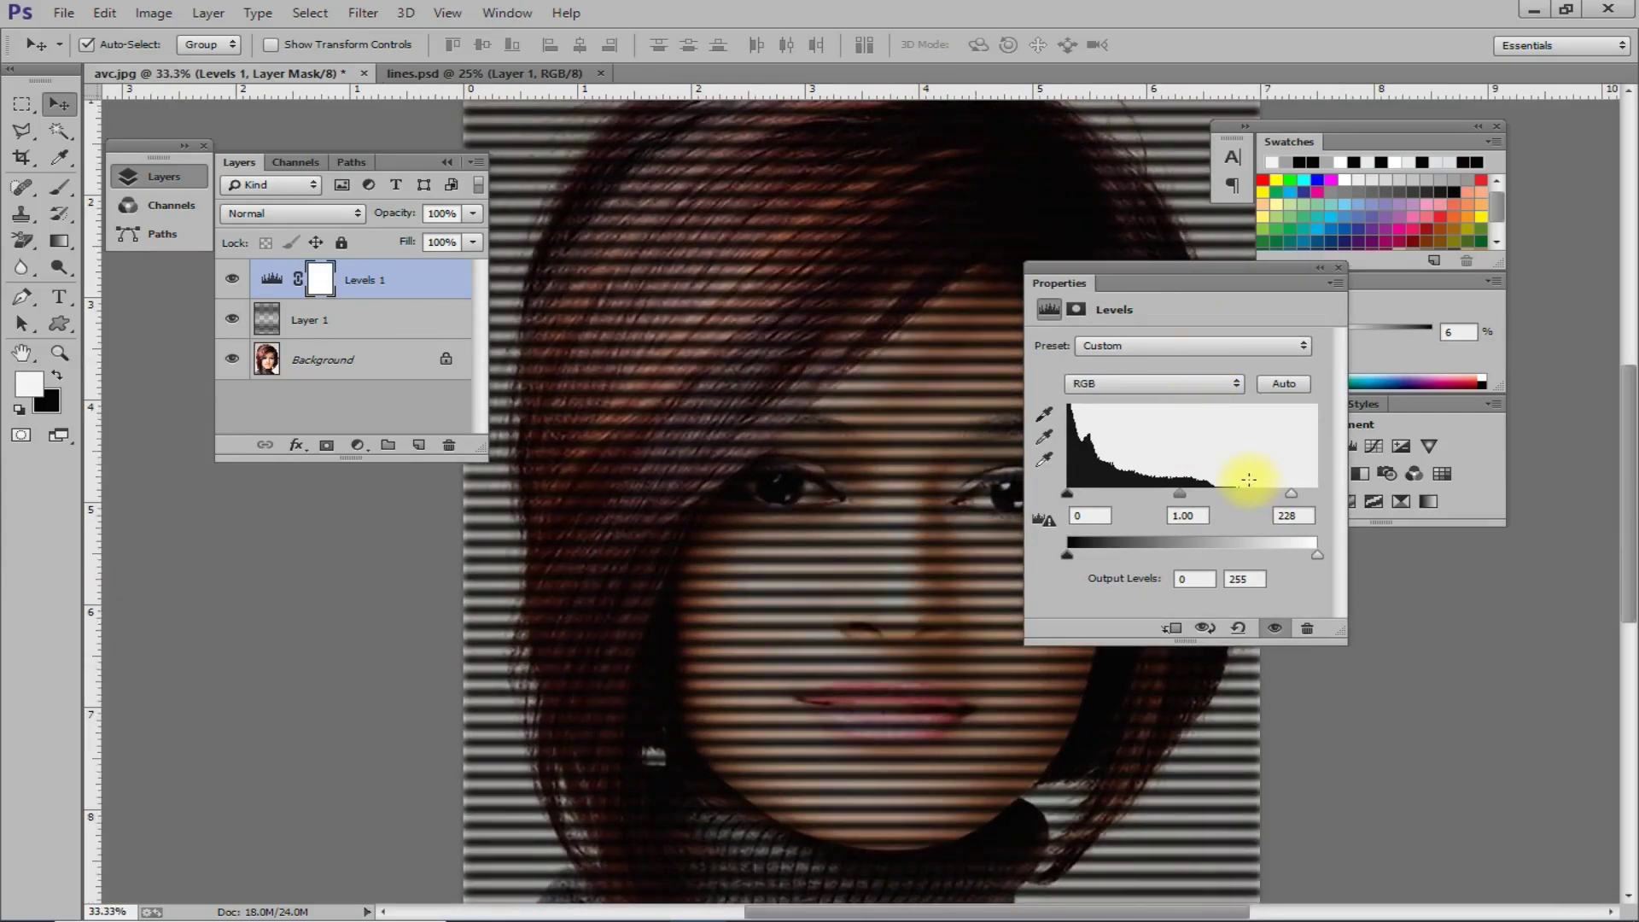
key(ctrl+plus)
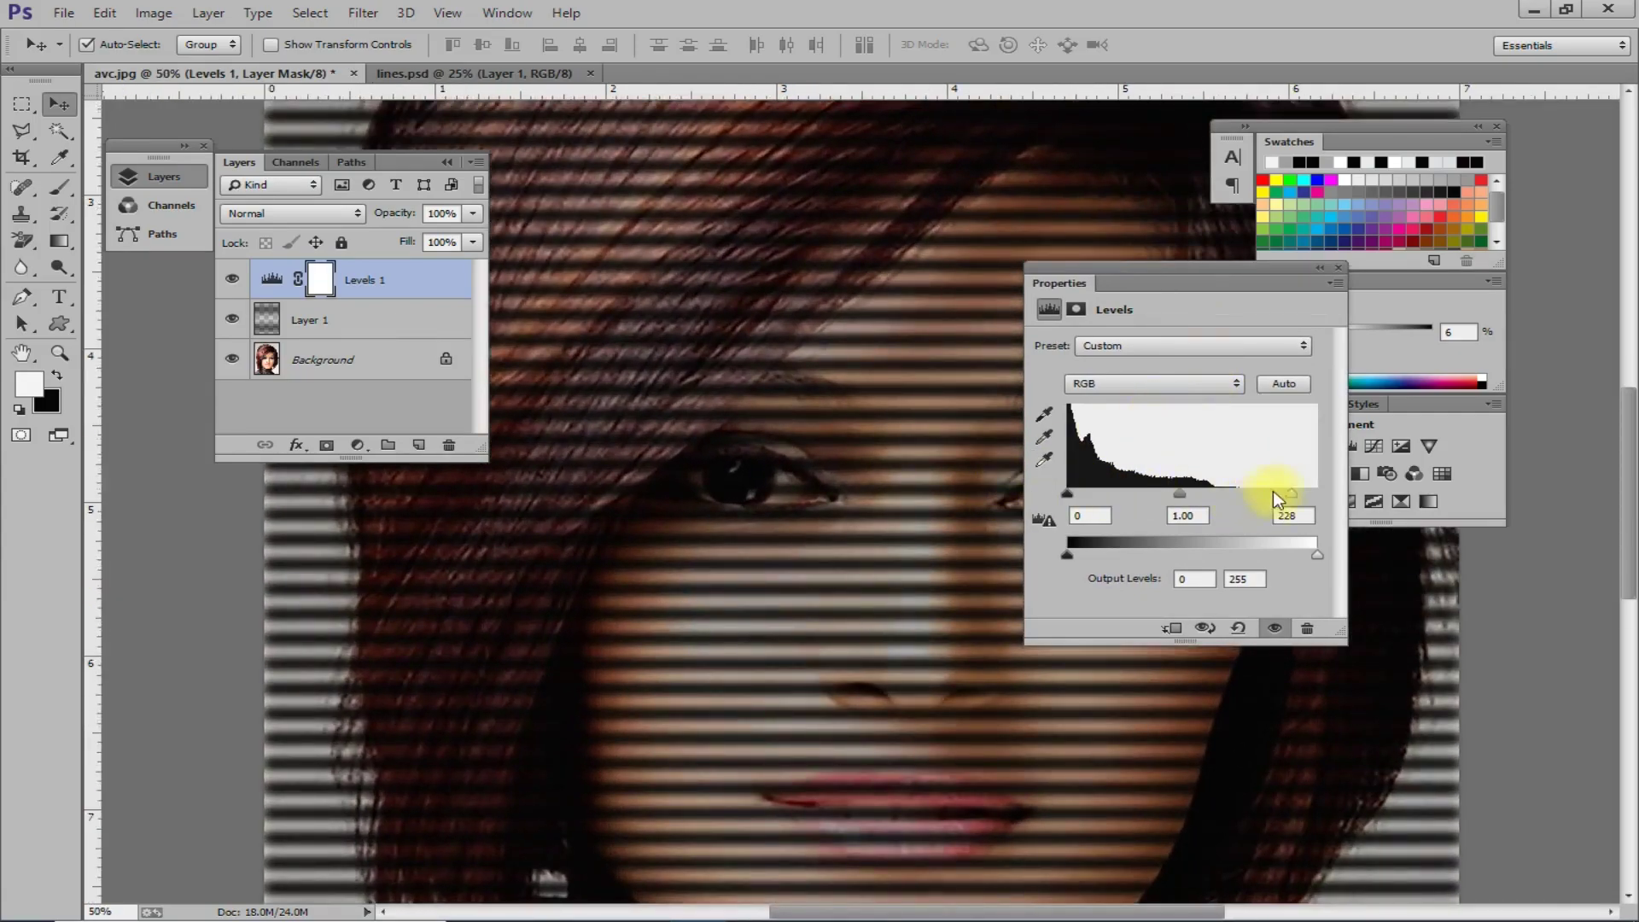
drag(1289, 494, 1168, 499)
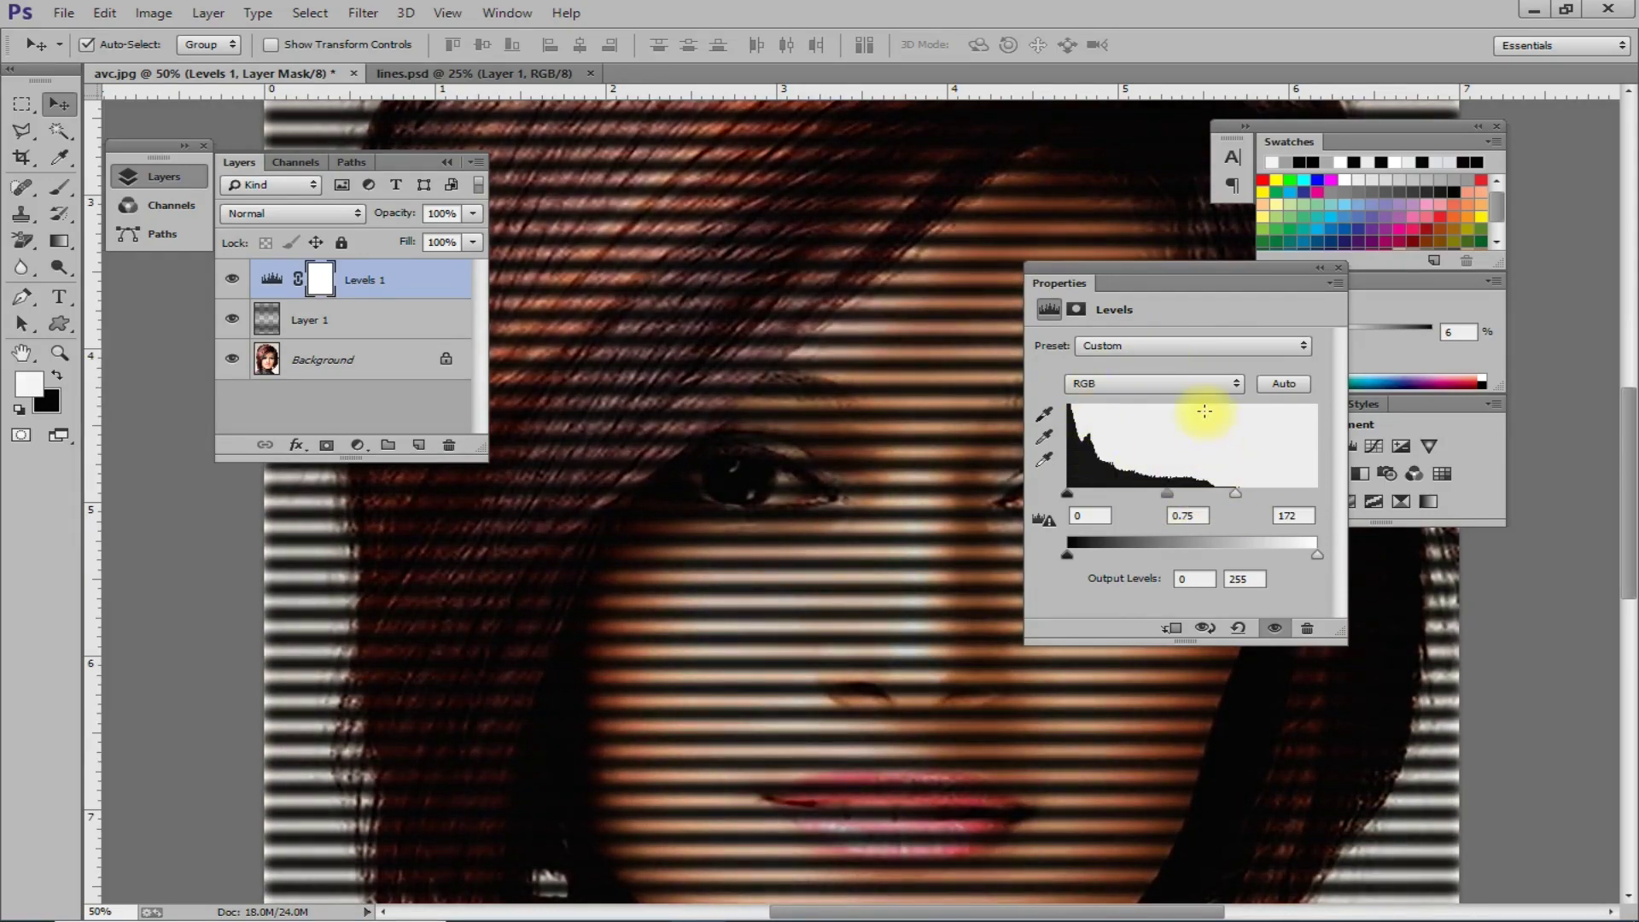
click(1340, 268)
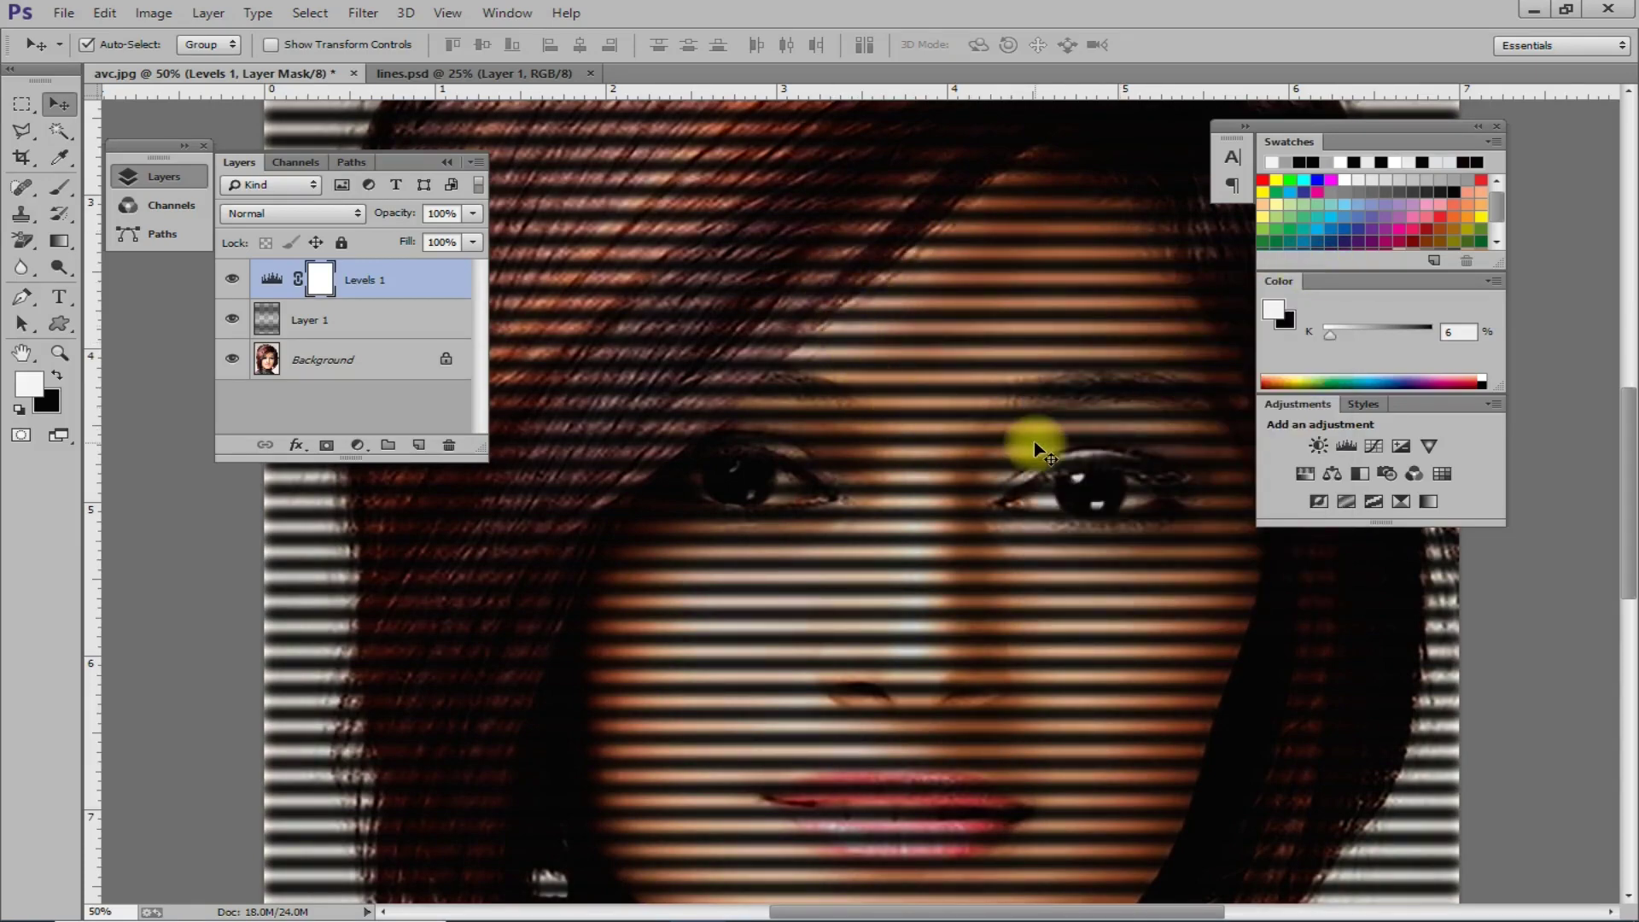
Add a Curves layer above Levels 1, raising the black point to deepen shadows.
click(1375, 445)
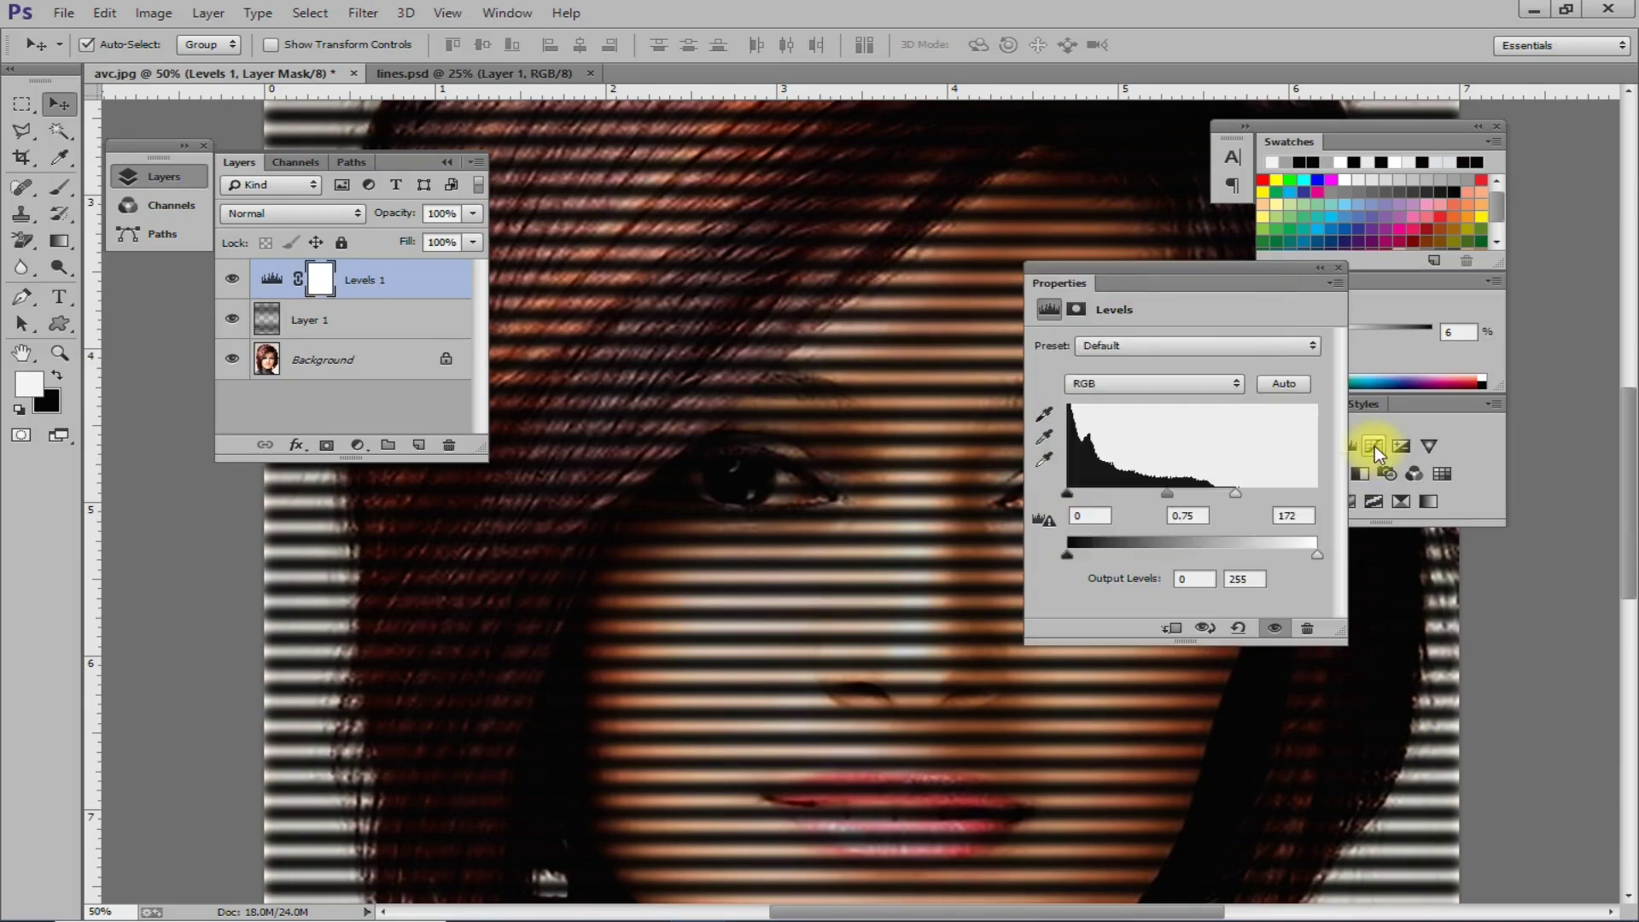
drag(1197, 268, 1104, 191)
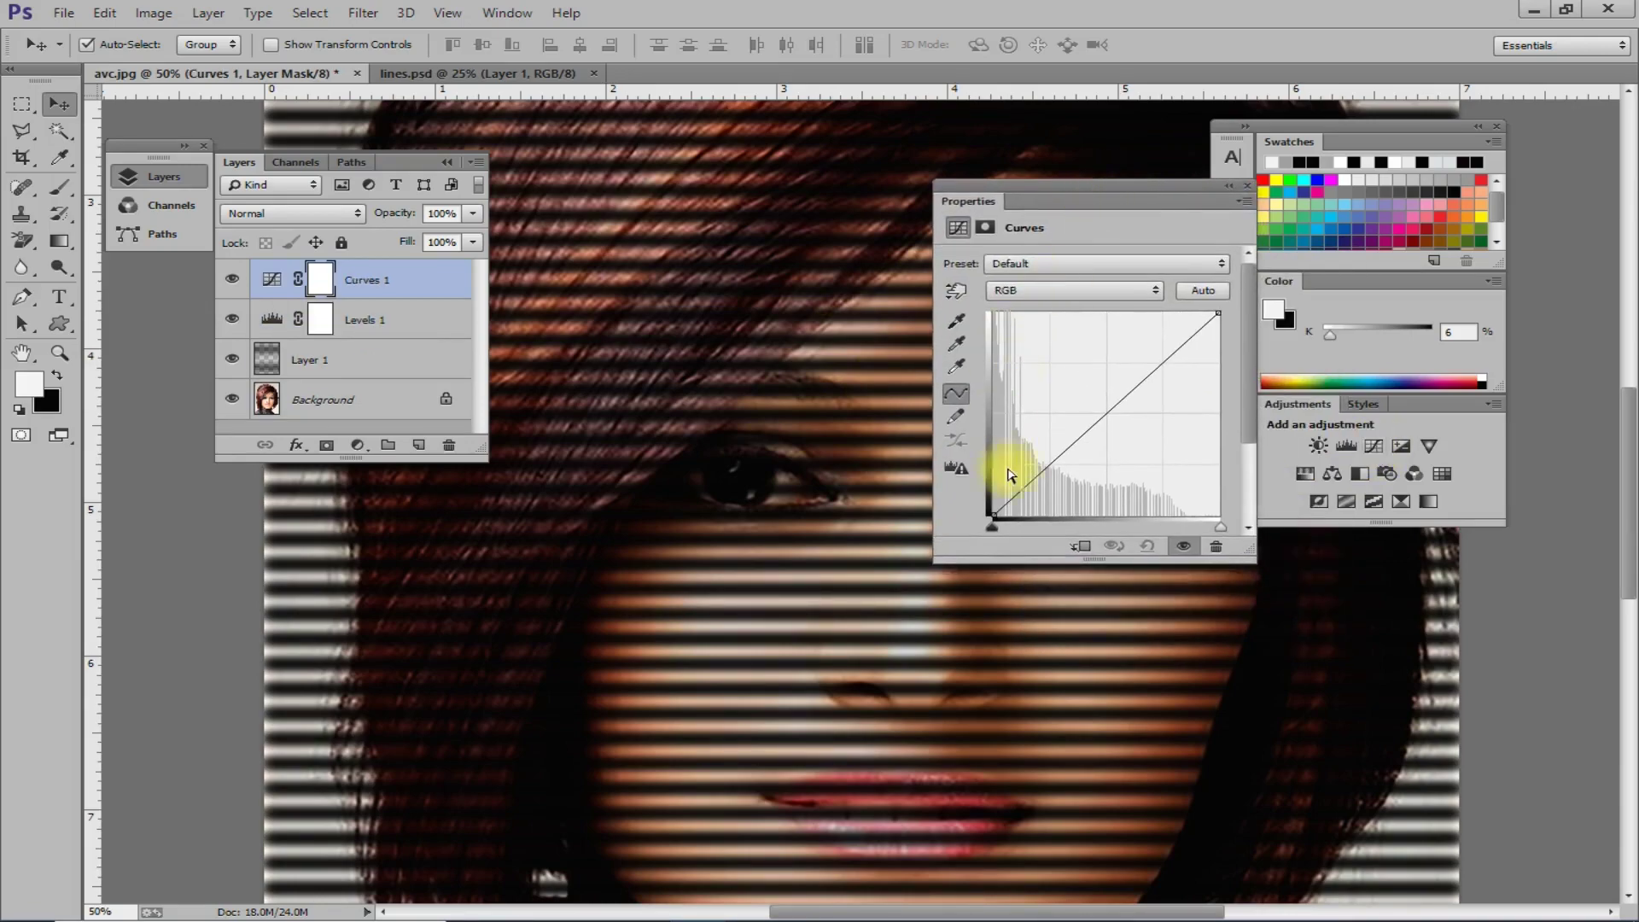
click(1010, 501)
drag(1010, 501, 991, 515)
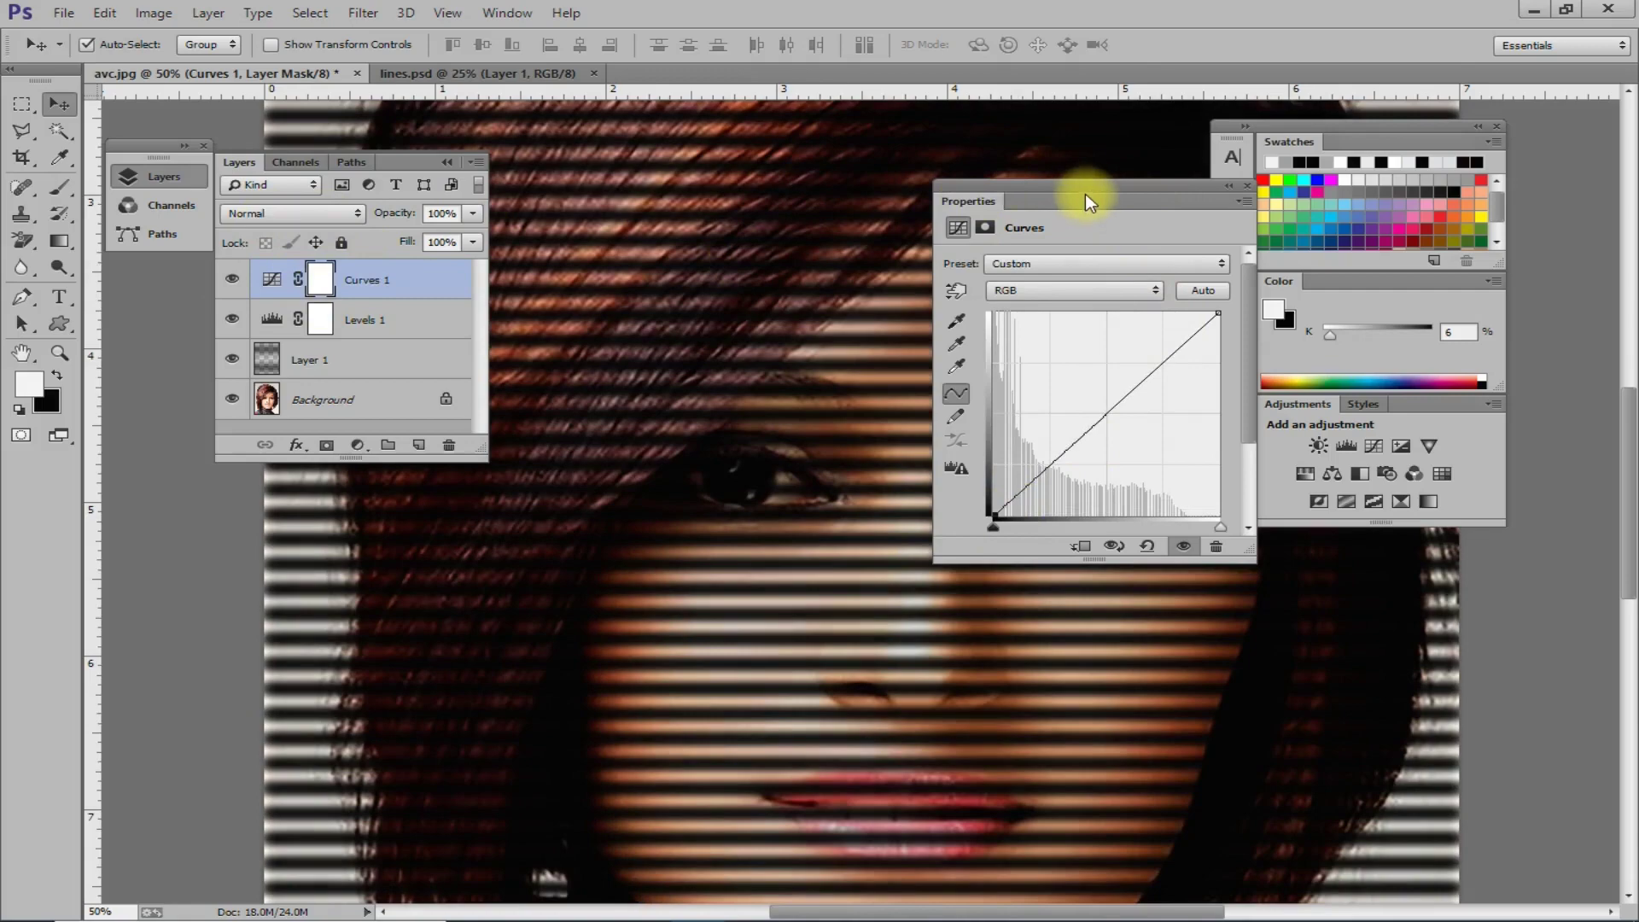
drag(1091, 186, 951, 192)
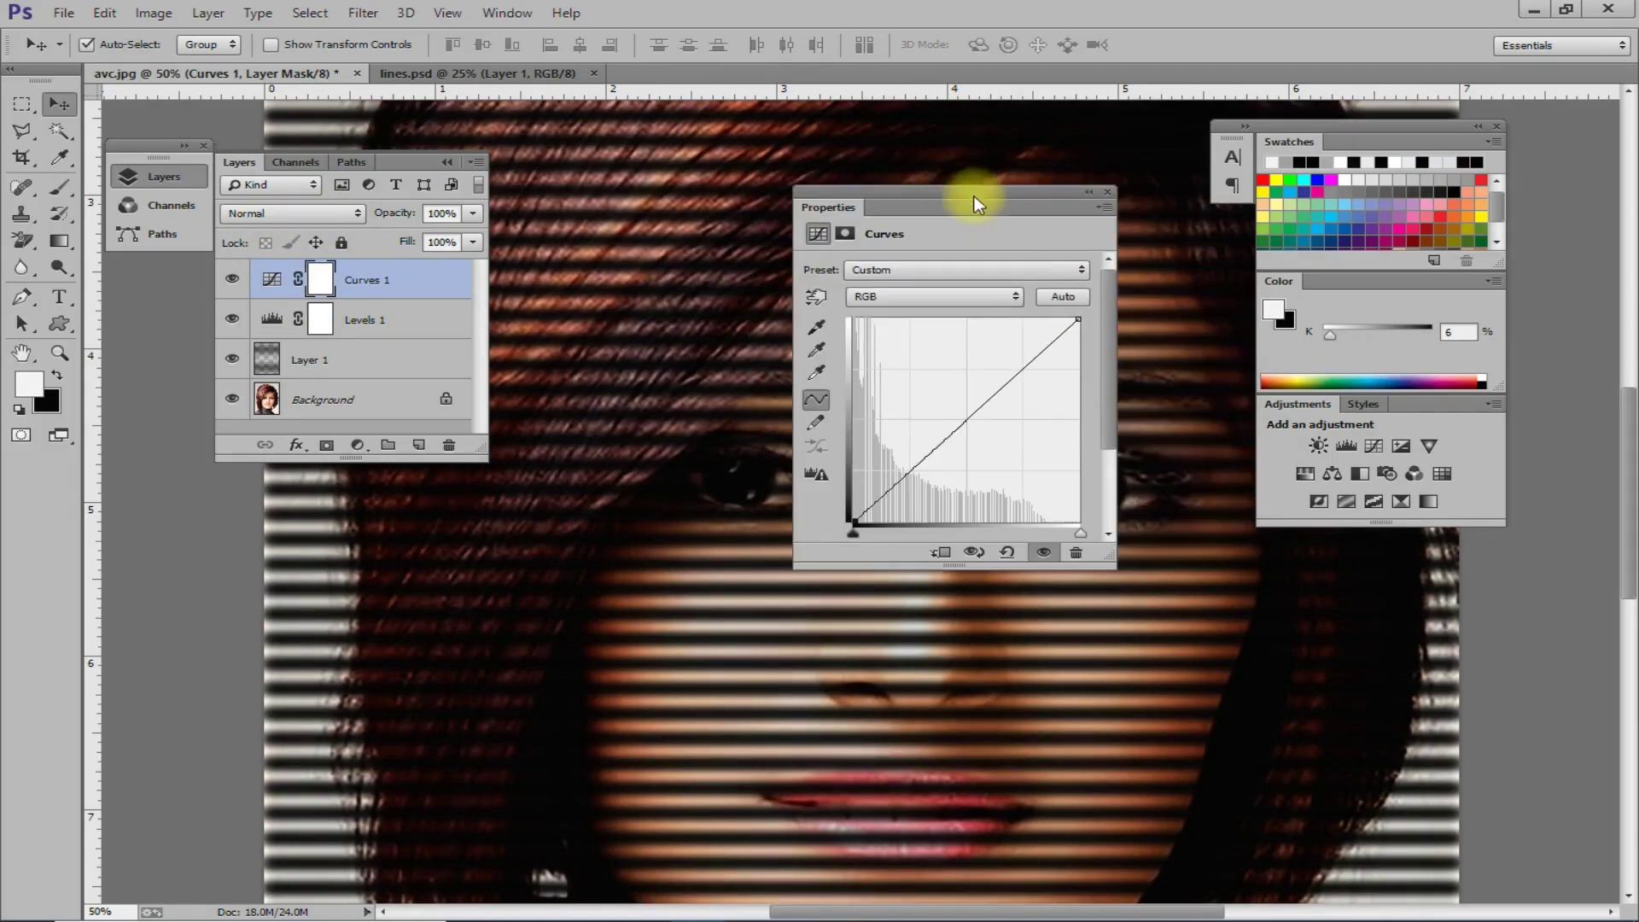
click(1106, 193)
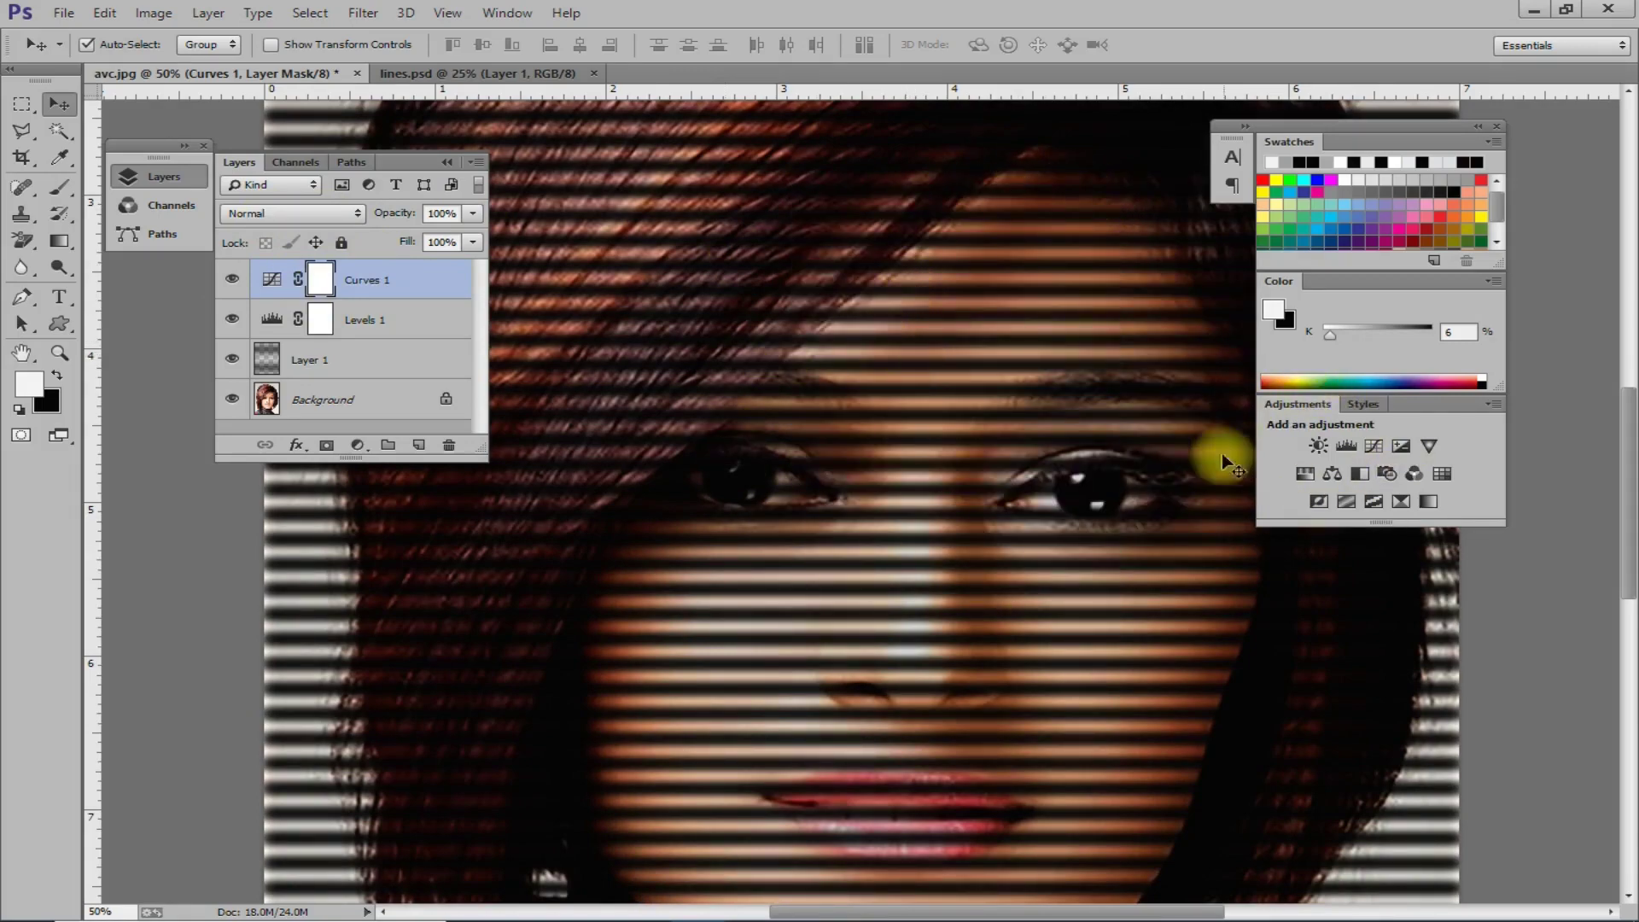
Add a Threshold adjustment layer and set its level to 71 for pure black-and-white stripes.
click(1373, 502)
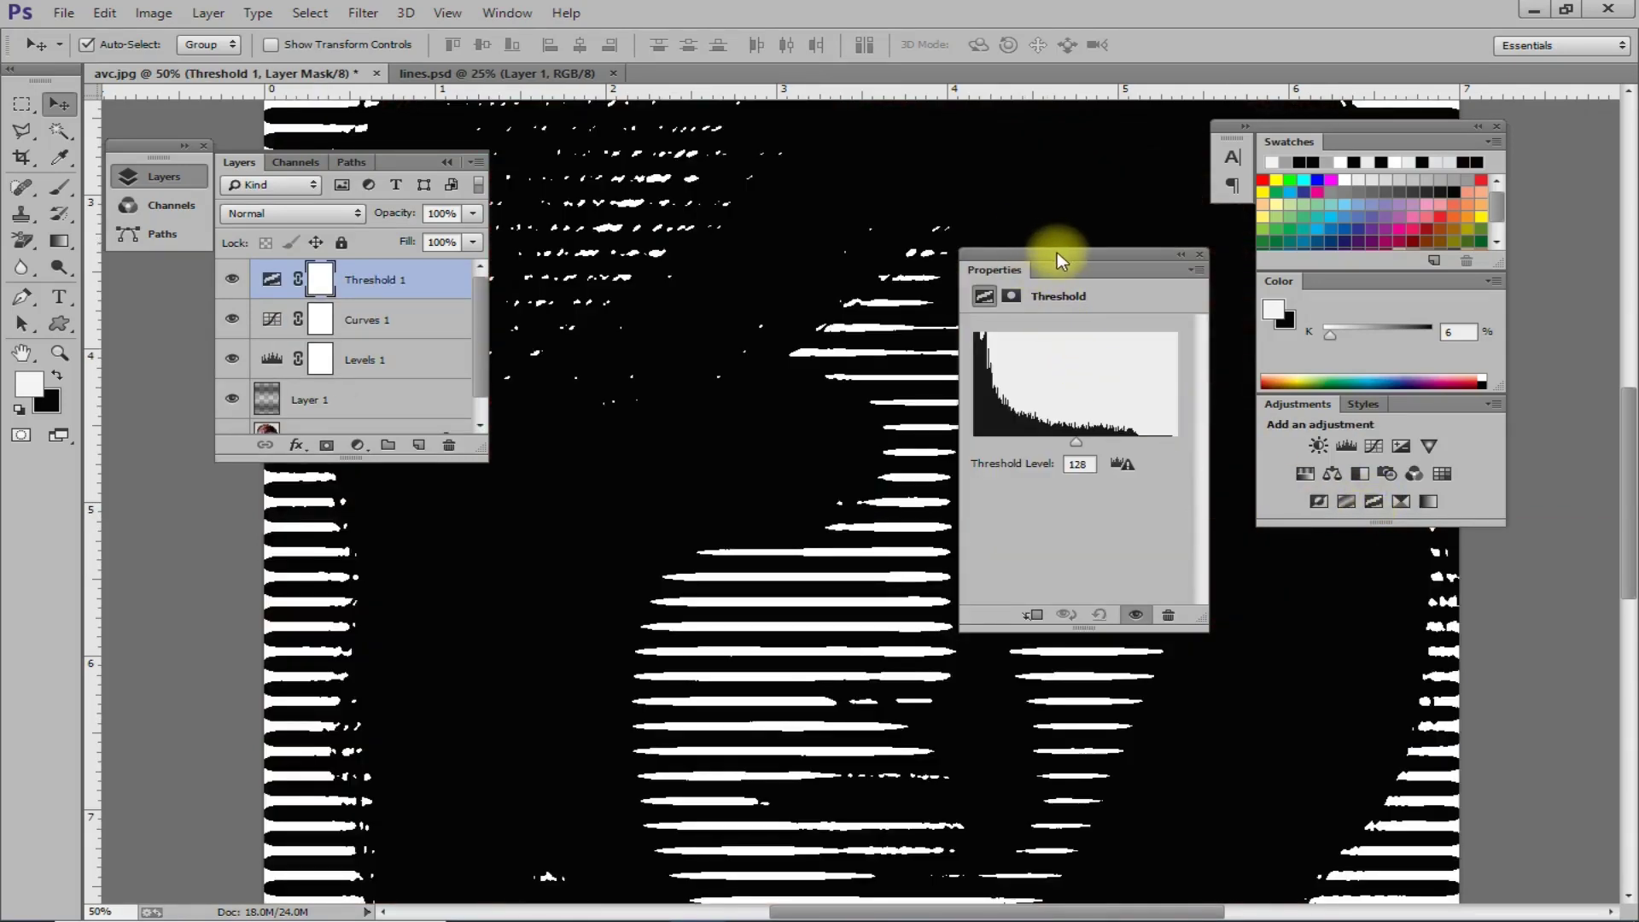
mouse_move(1057, 253)
mouse_down()
mouse_move(1043, 253)
mouse_move(1092, 309)
mouse_move(1078, 305)
mouse_move(1445, 182)
mouse_up()
click(1496, 128)
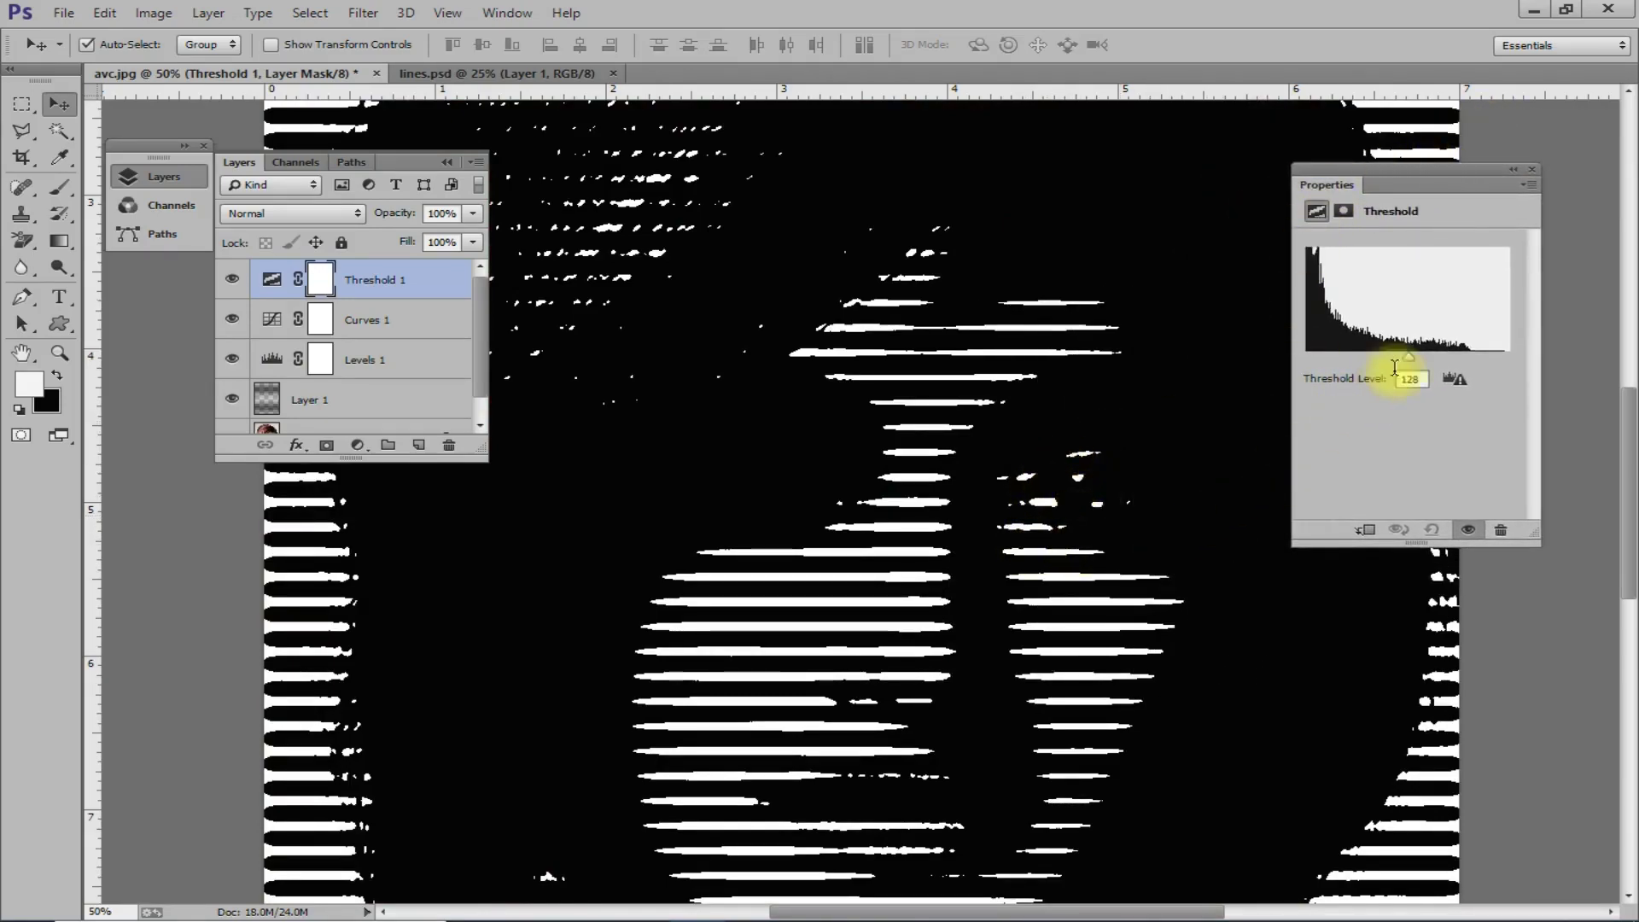
drag(1408, 360, 1363, 357)
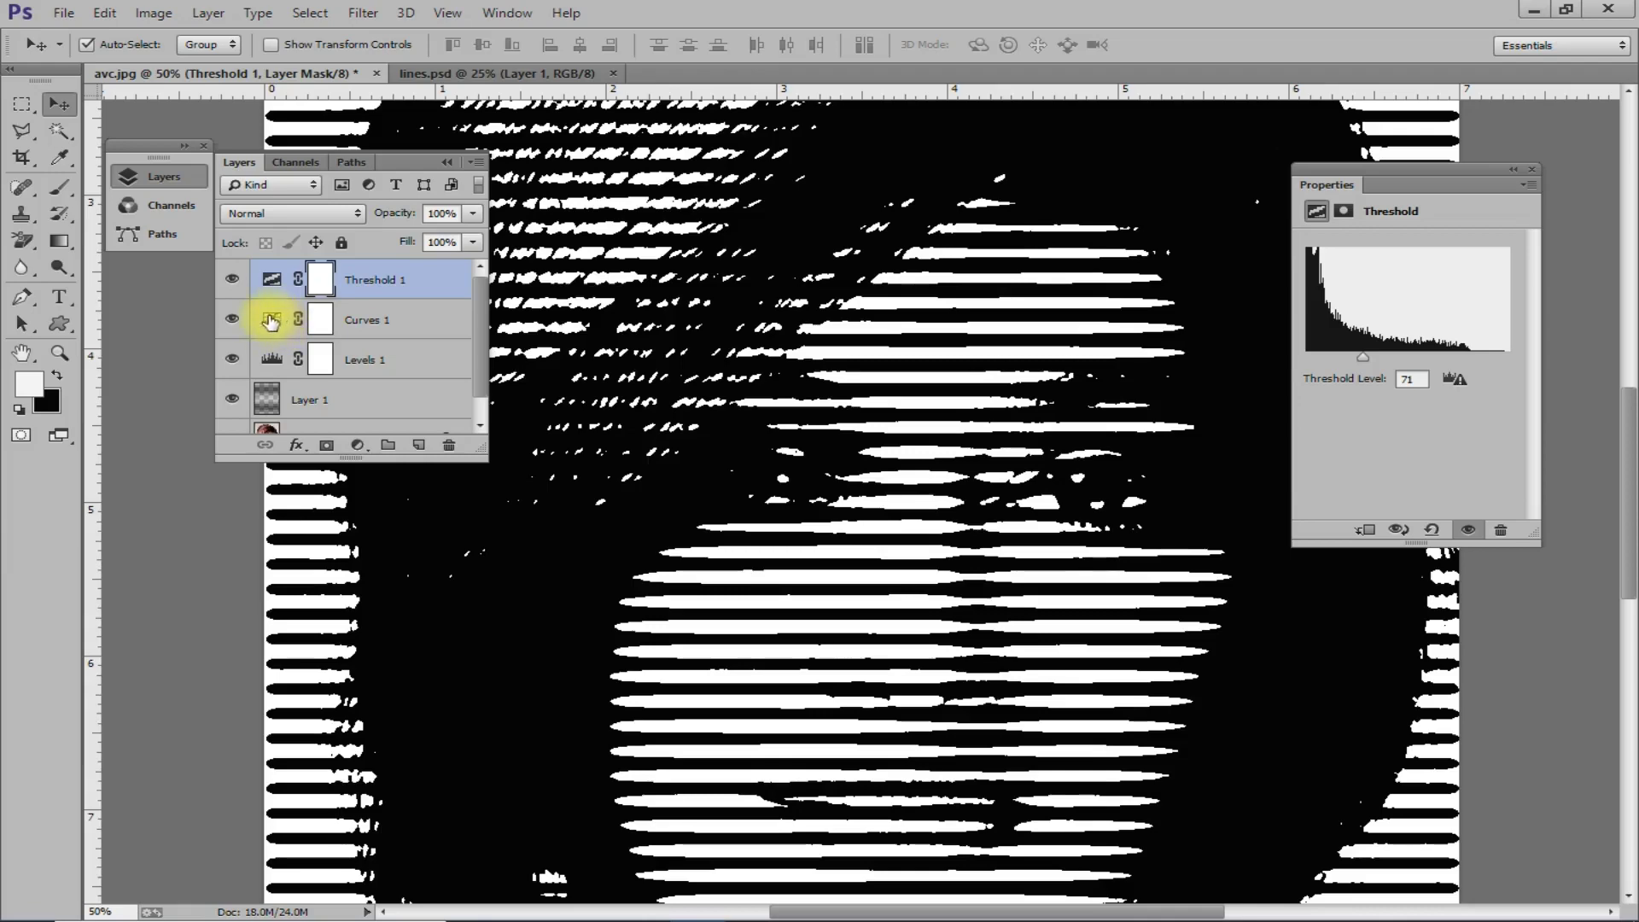
Reshape the Curves 1 black and white points to refine the stripe contrast, then select Layer 1.
click(271, 321)
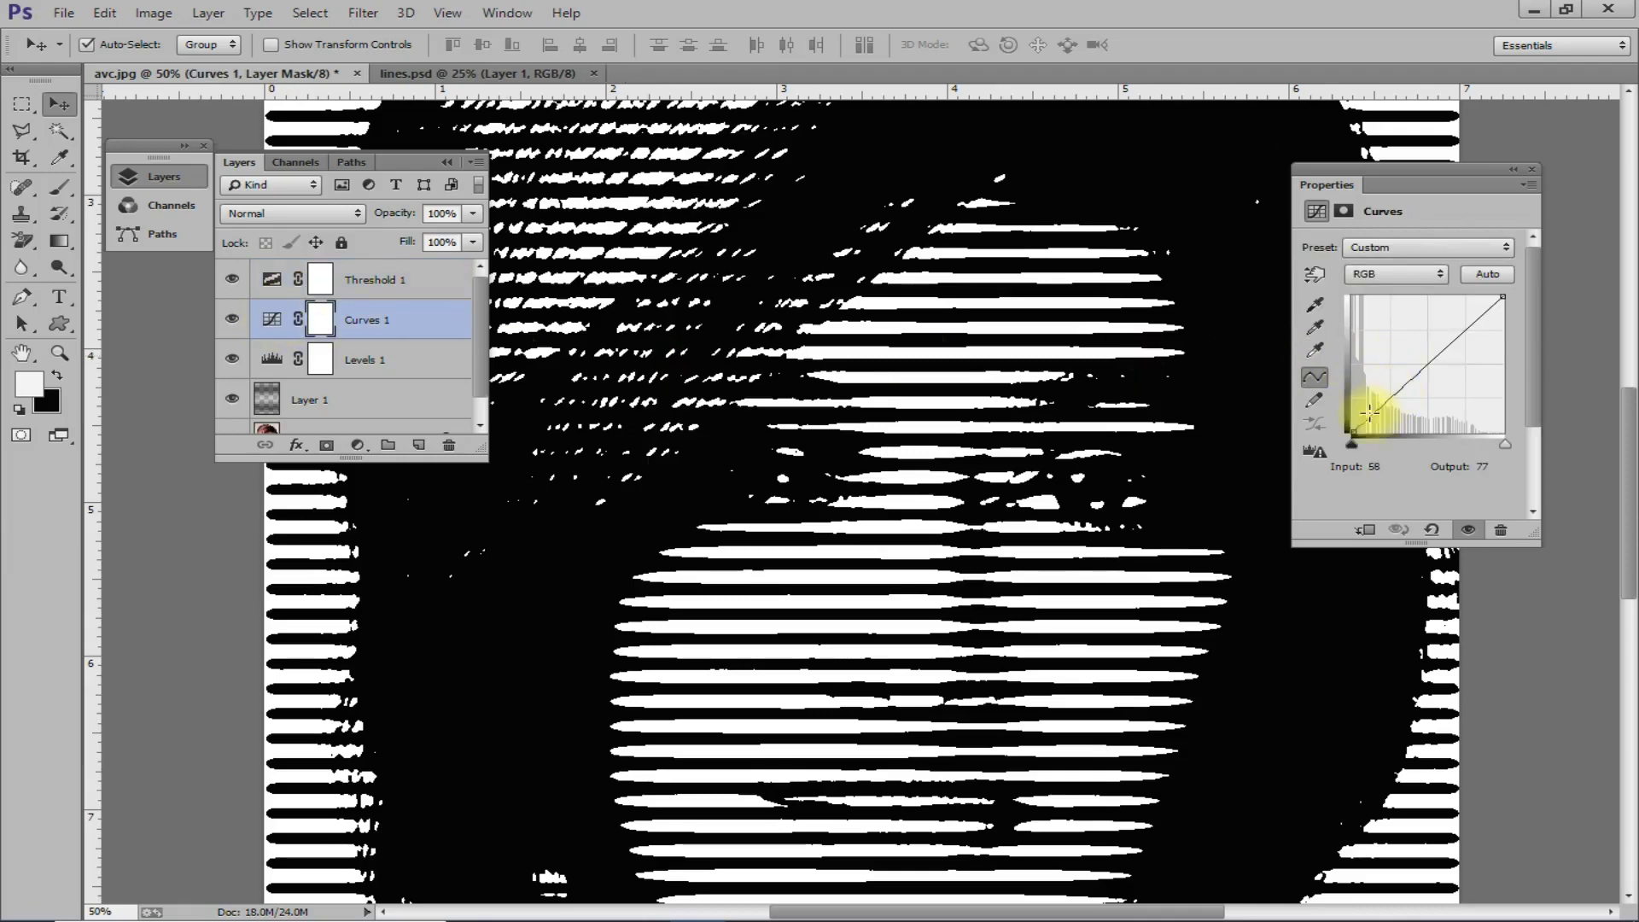
drag(1352, 431, 1378, 399)
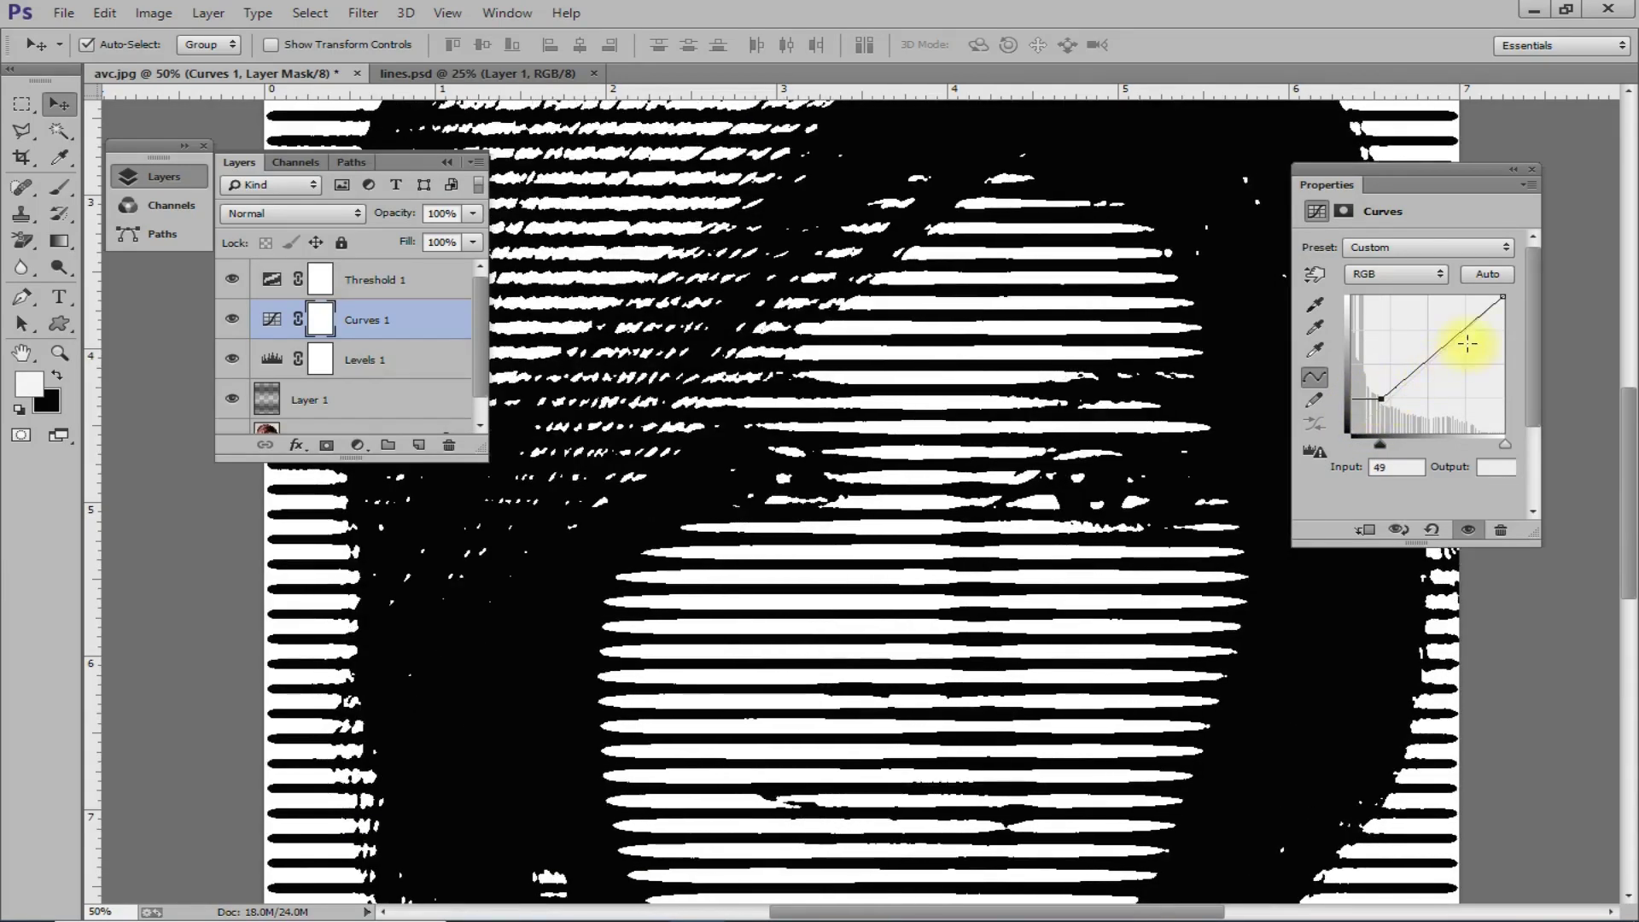
mouse_move(1499, 300)
mouse_down()
mouse_move(1426, 304)
mouse_move(1503, 307)
mouse_move(1483, 369)
mouse_move(1460, 353)
mouse_up()
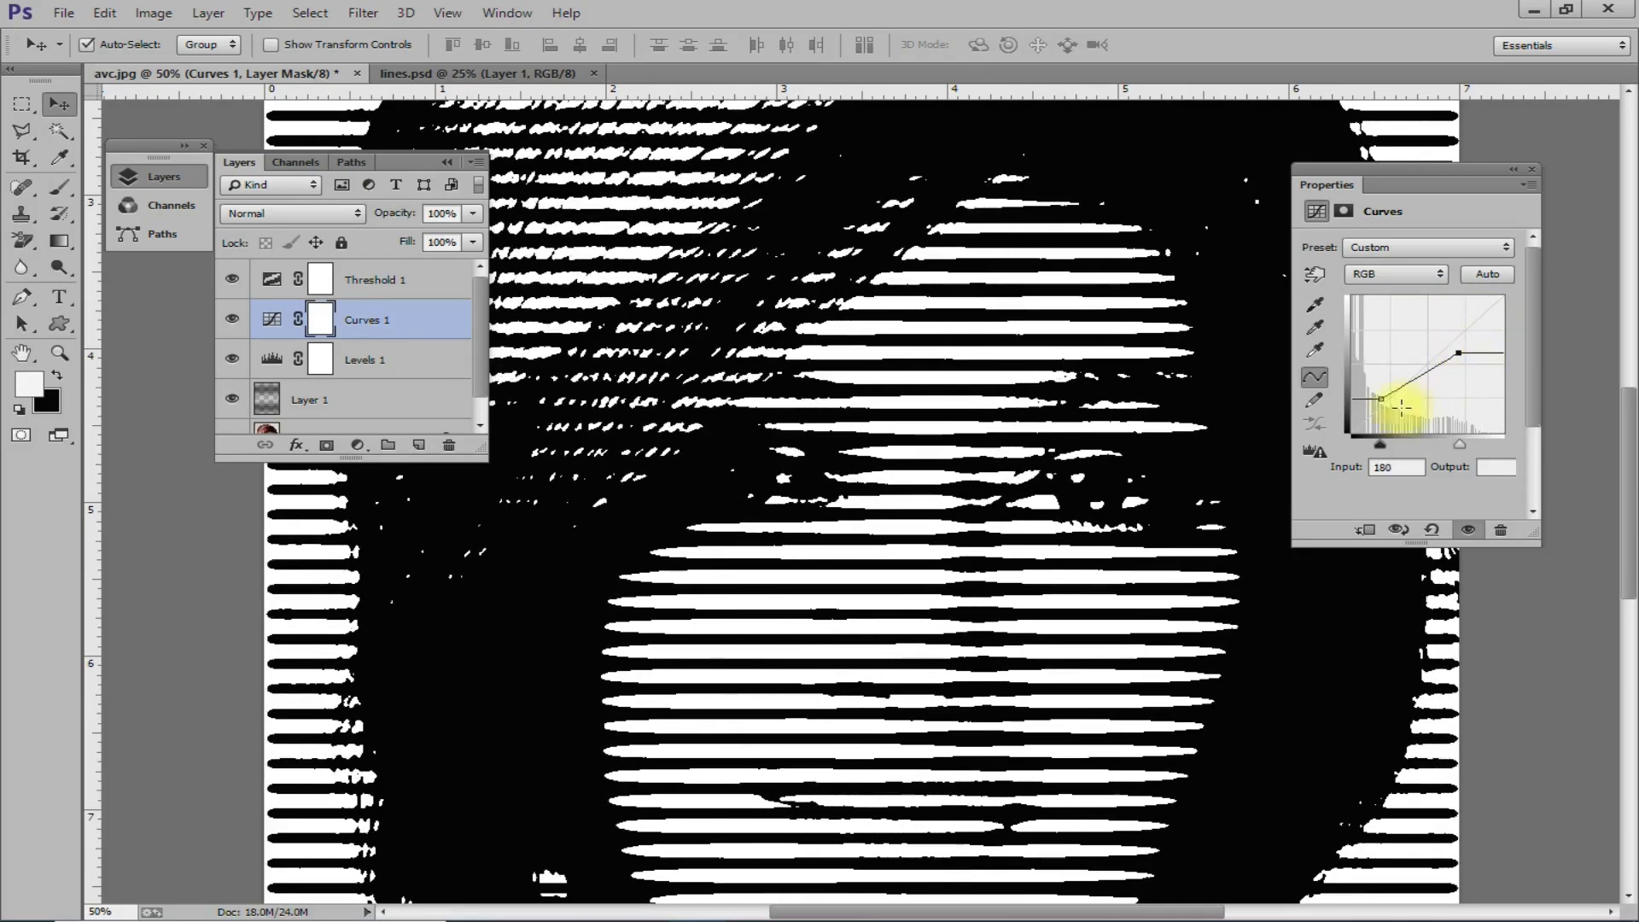
mouse_move(1379, 395)
mouse_down()
mouse_move(1400, 413)
mouse_move(1392, 386)
mouse_move(1378, 398)
mouse_up()
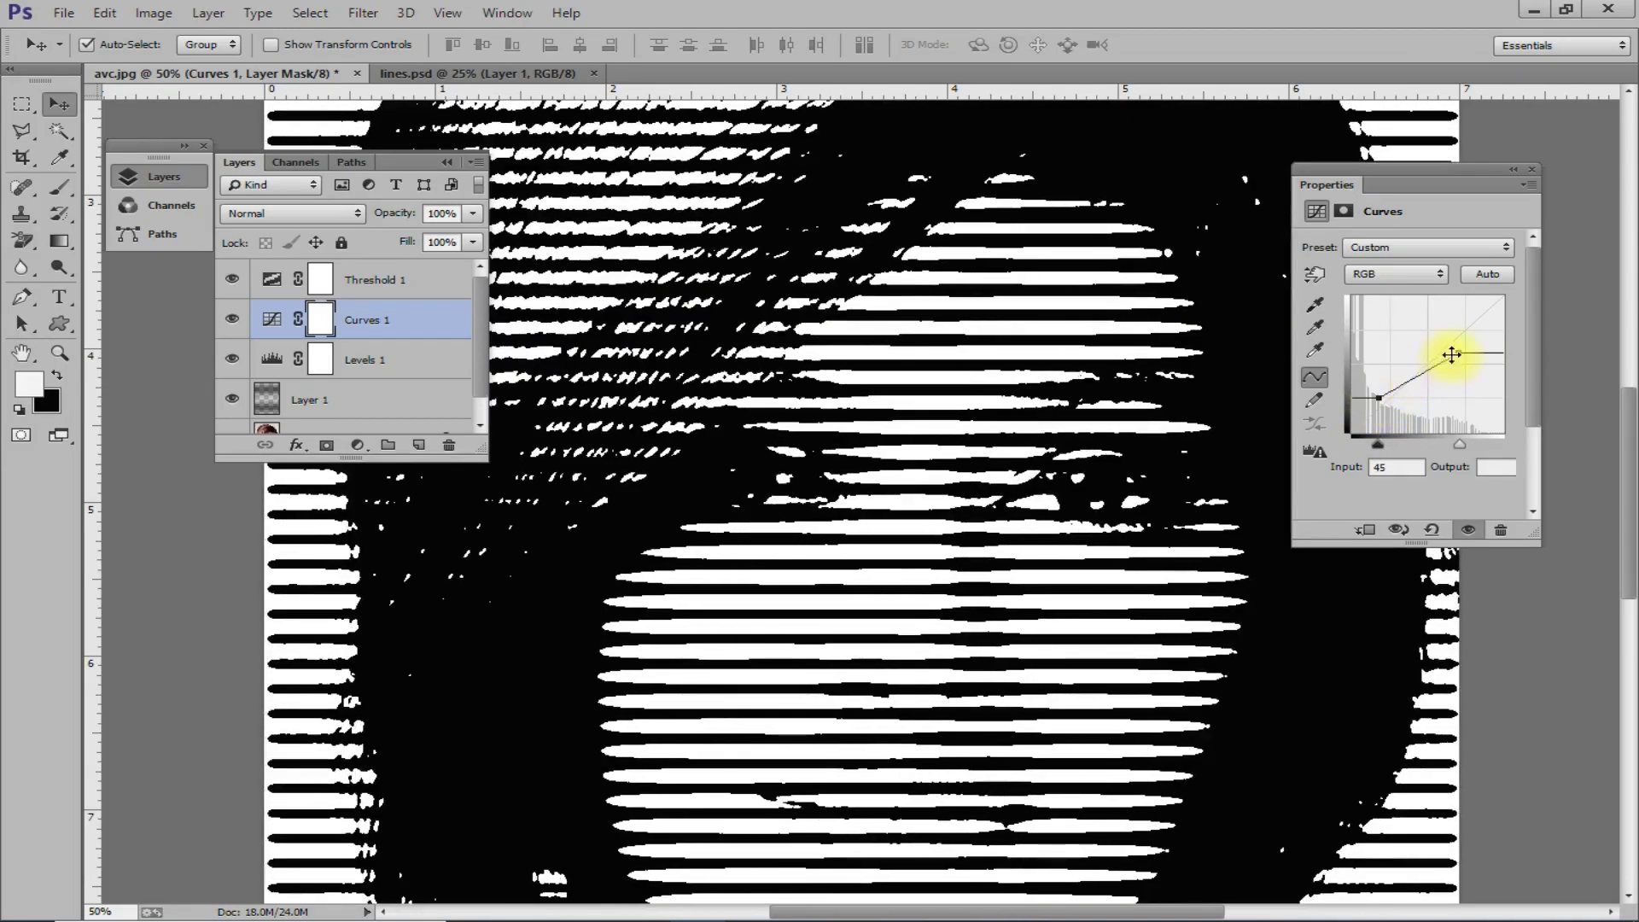
mouse_move(1452, 354)
mouse_down()
mouse_move(1458, 322)
mouse_move(1479, 319)
mouse_up()
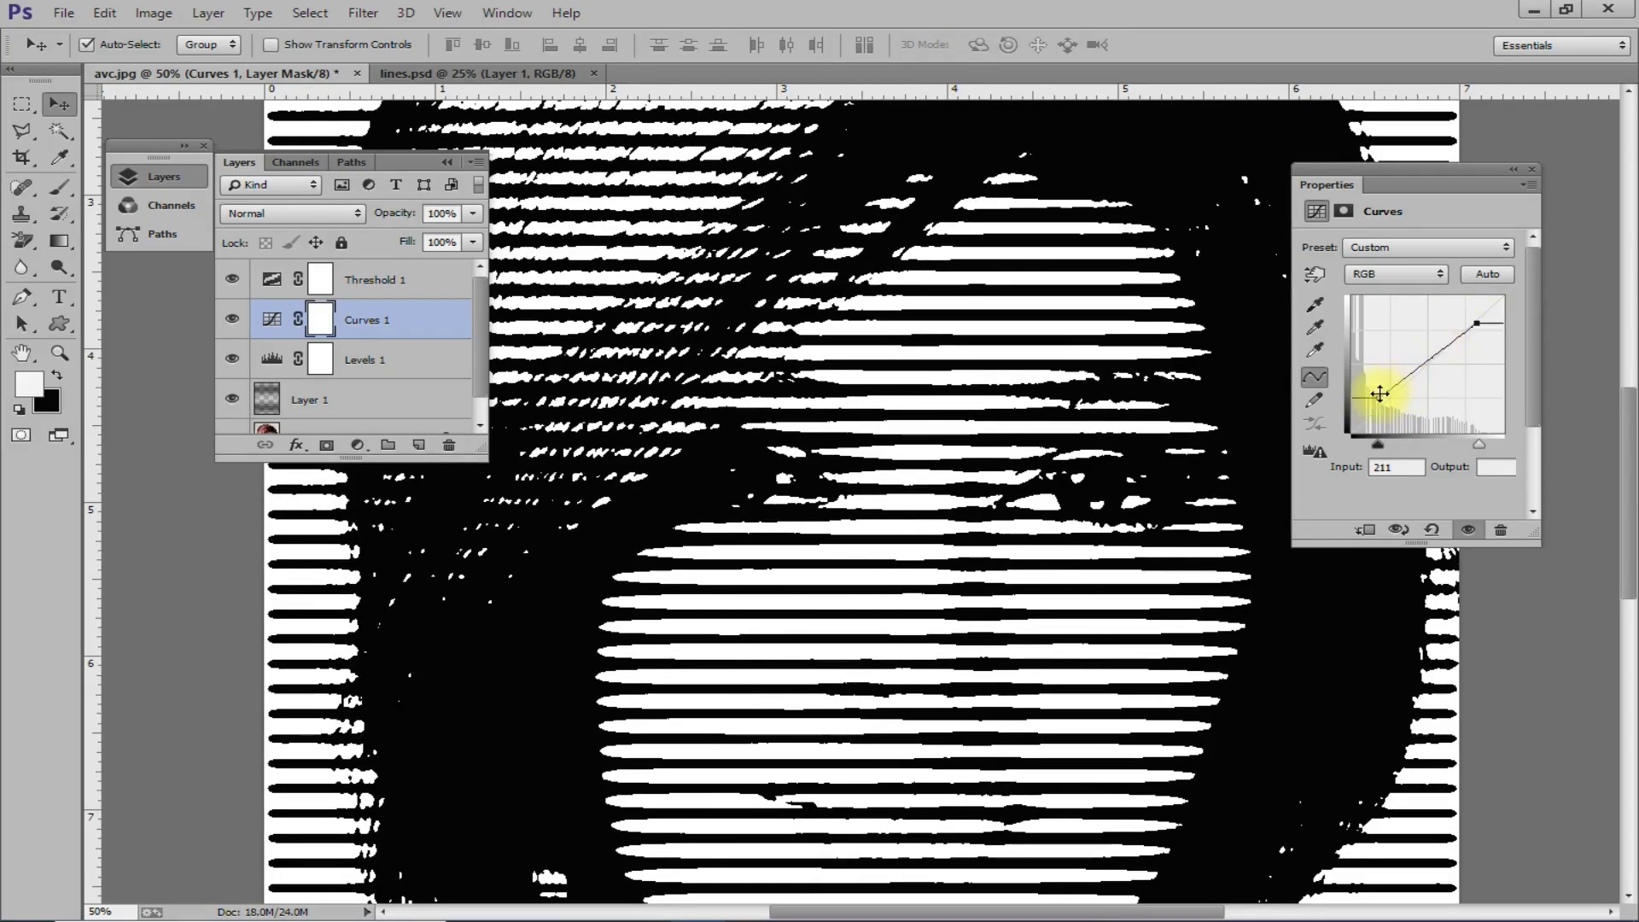
drag(1378, 395, 1377, 398)
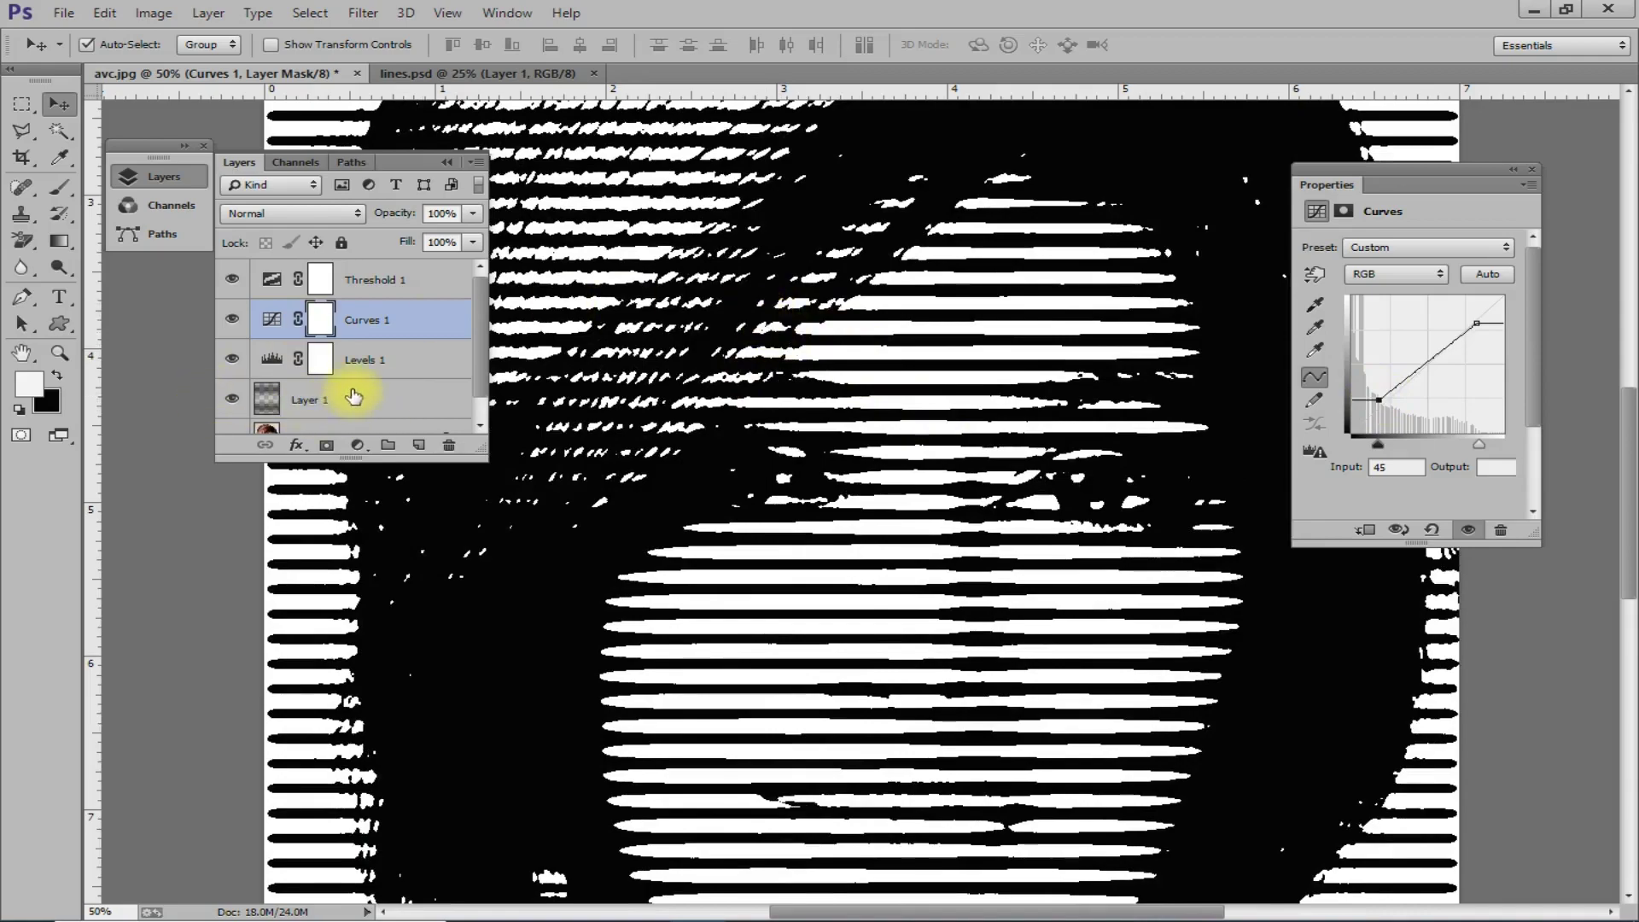
click(400, 401)
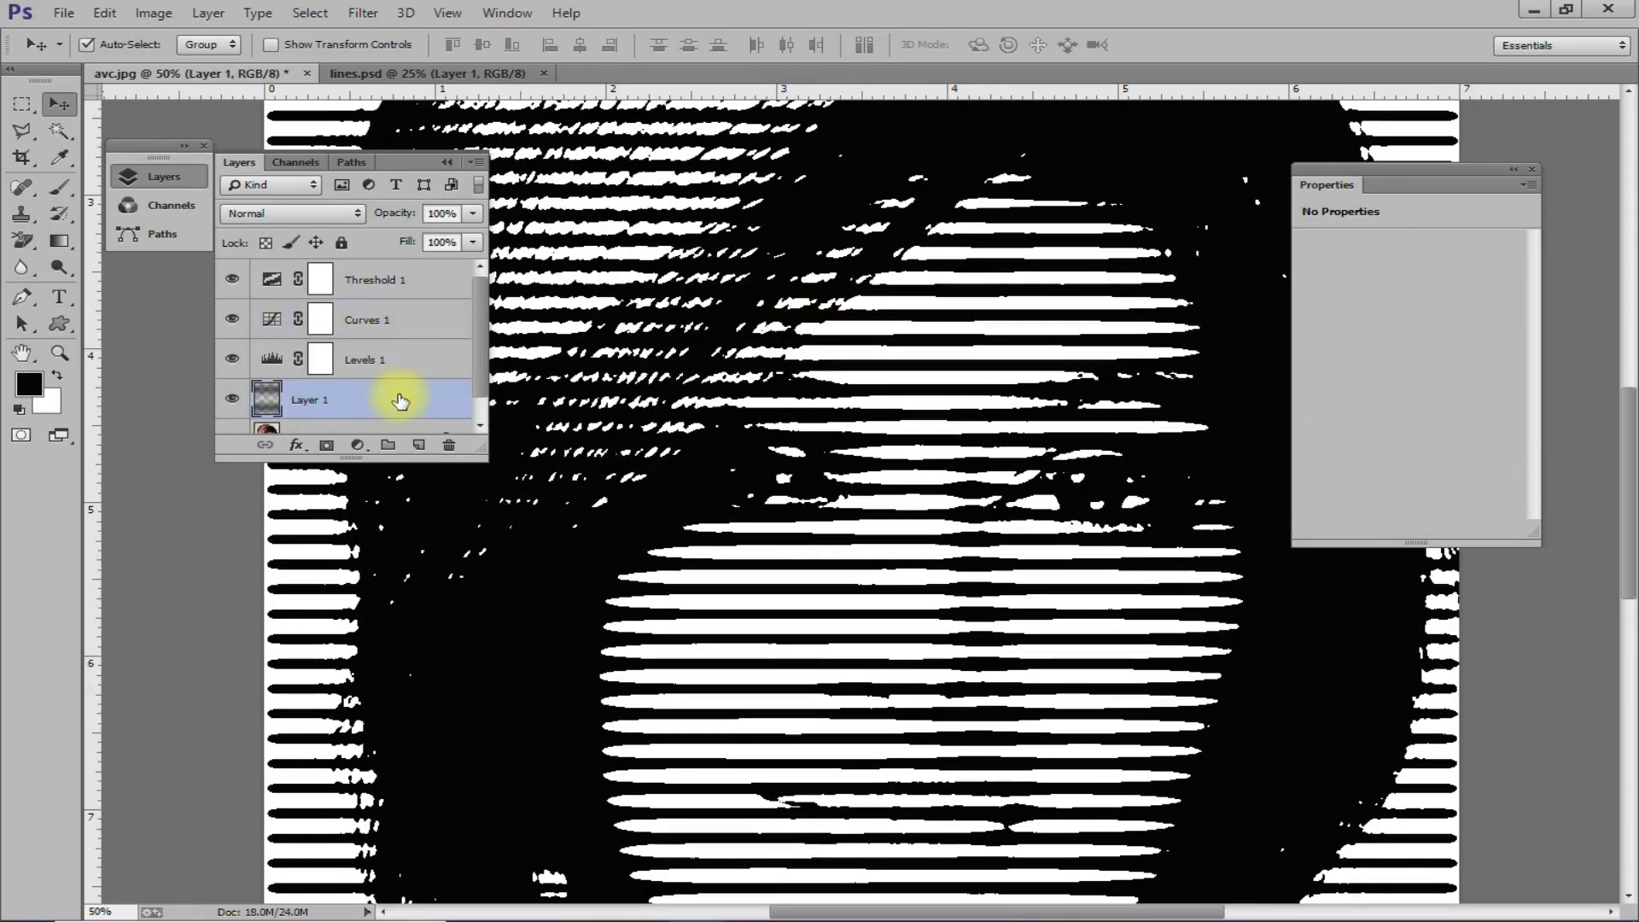
Apply a 9.6-pixel Gaussian Blur to Layer 1.
click(364, 13)
mouse_move(376, 239)
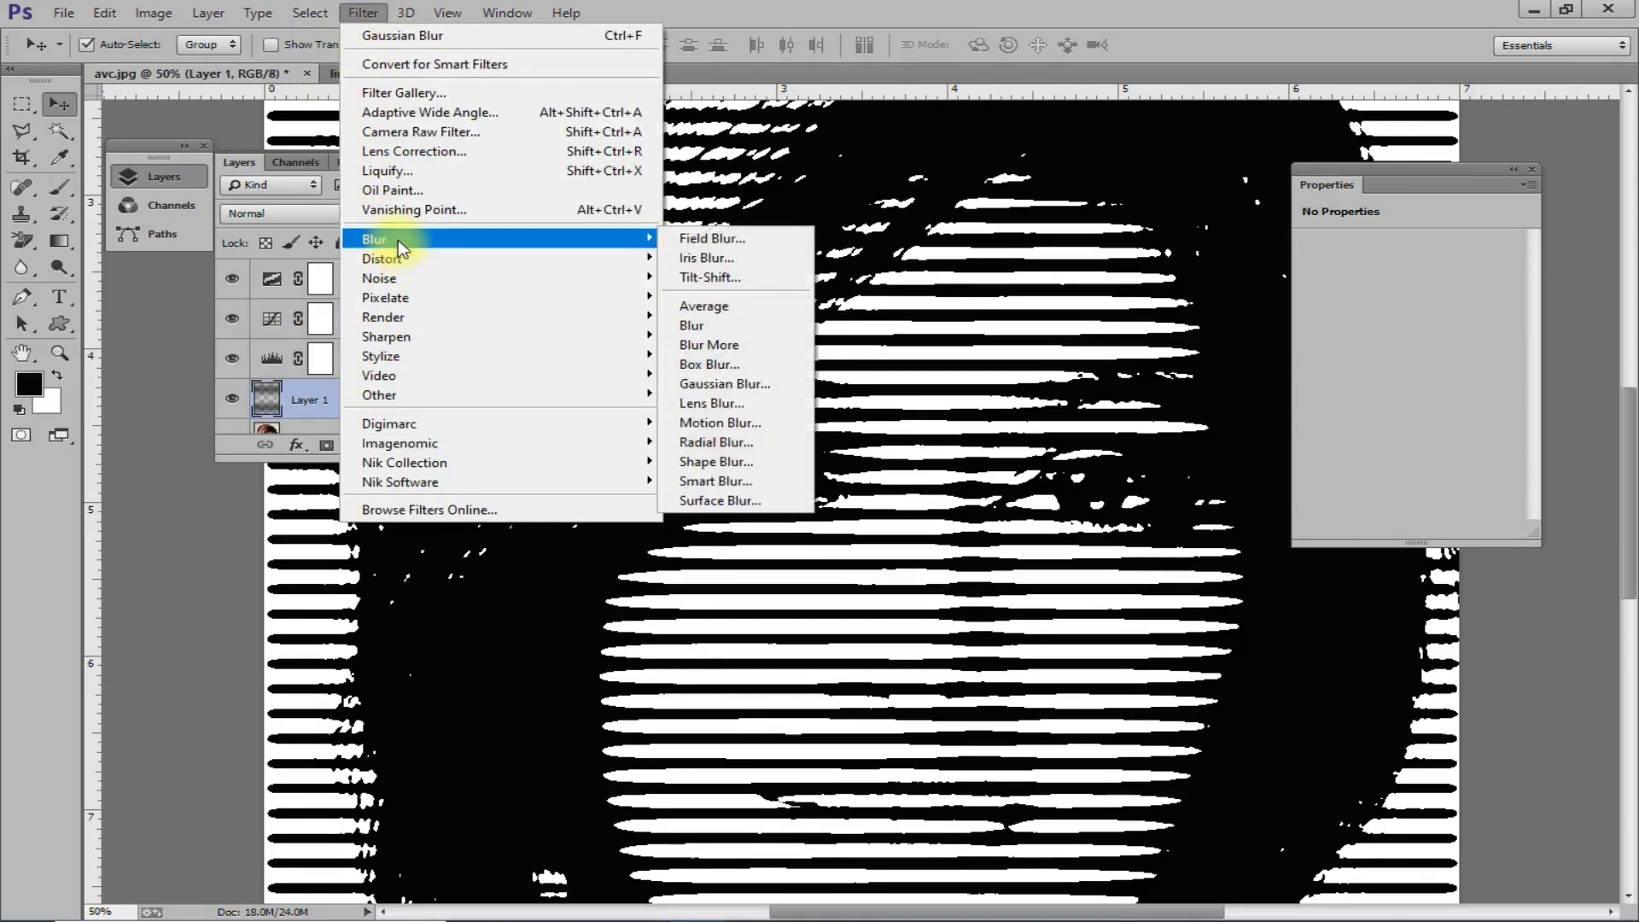
click(740, 382)
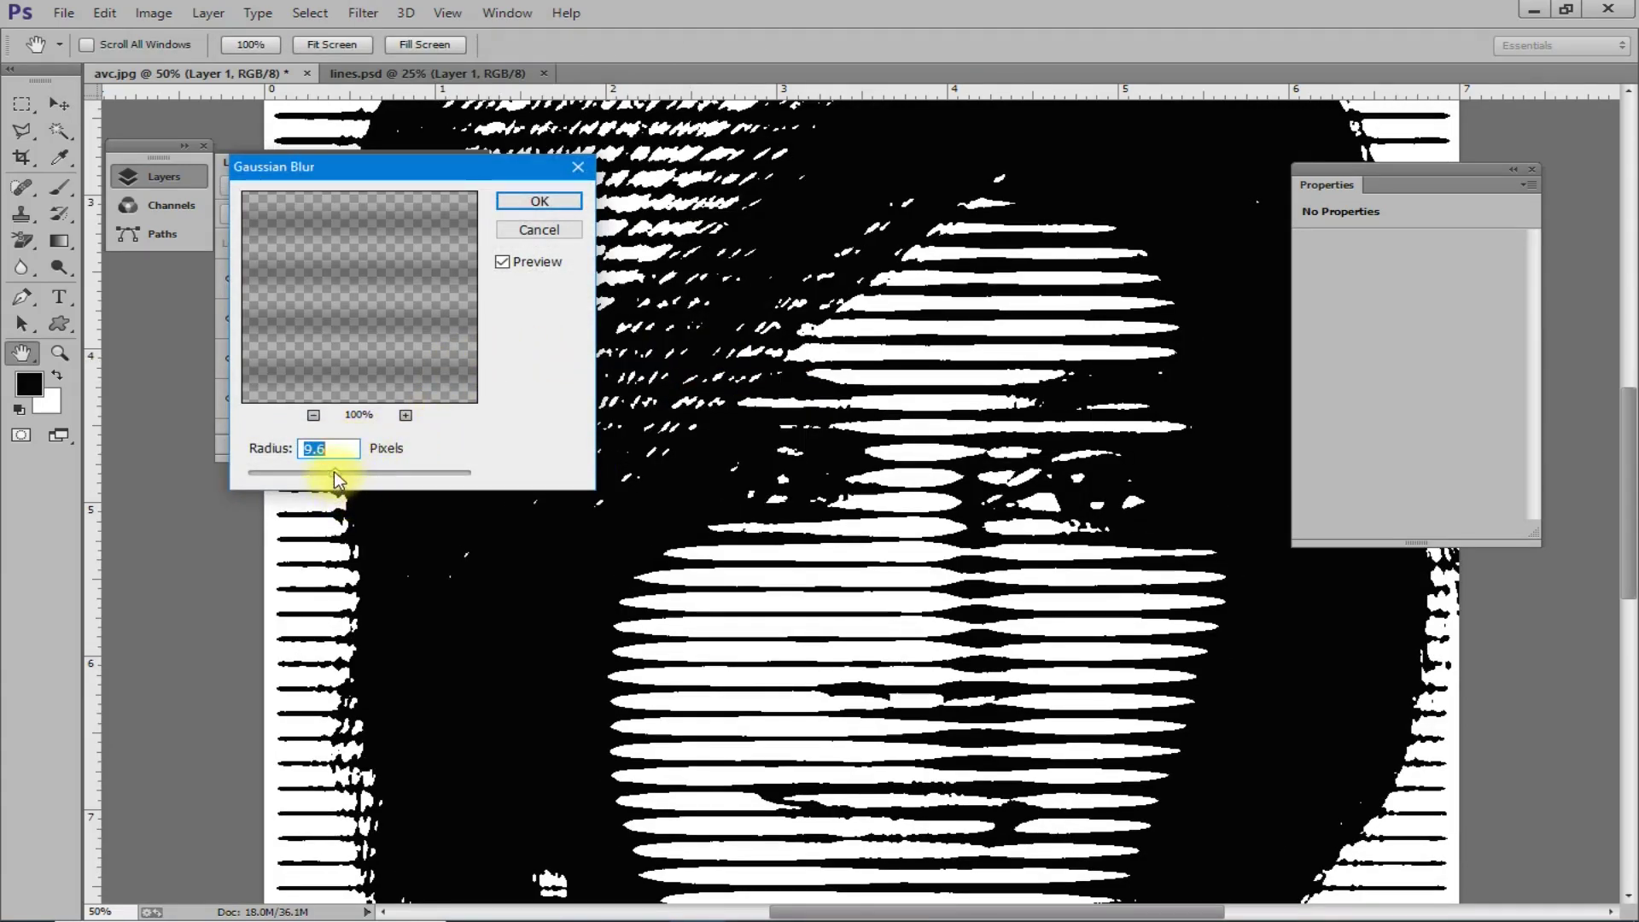
drag(341, 472, 343, 474)
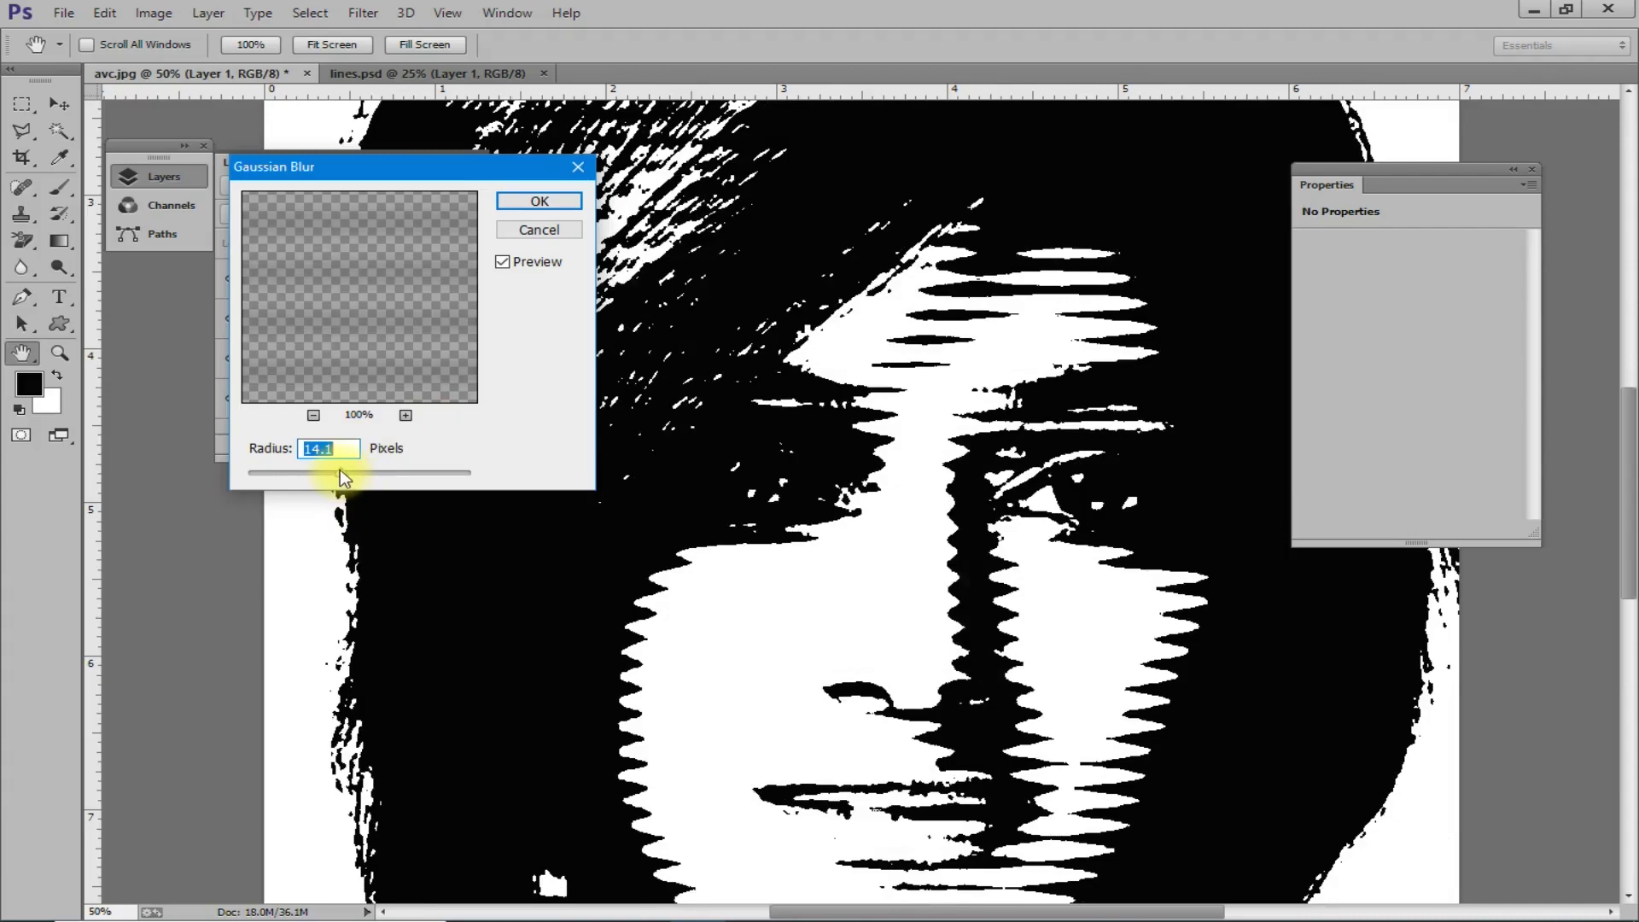
drag(339, 472, 334, 469)
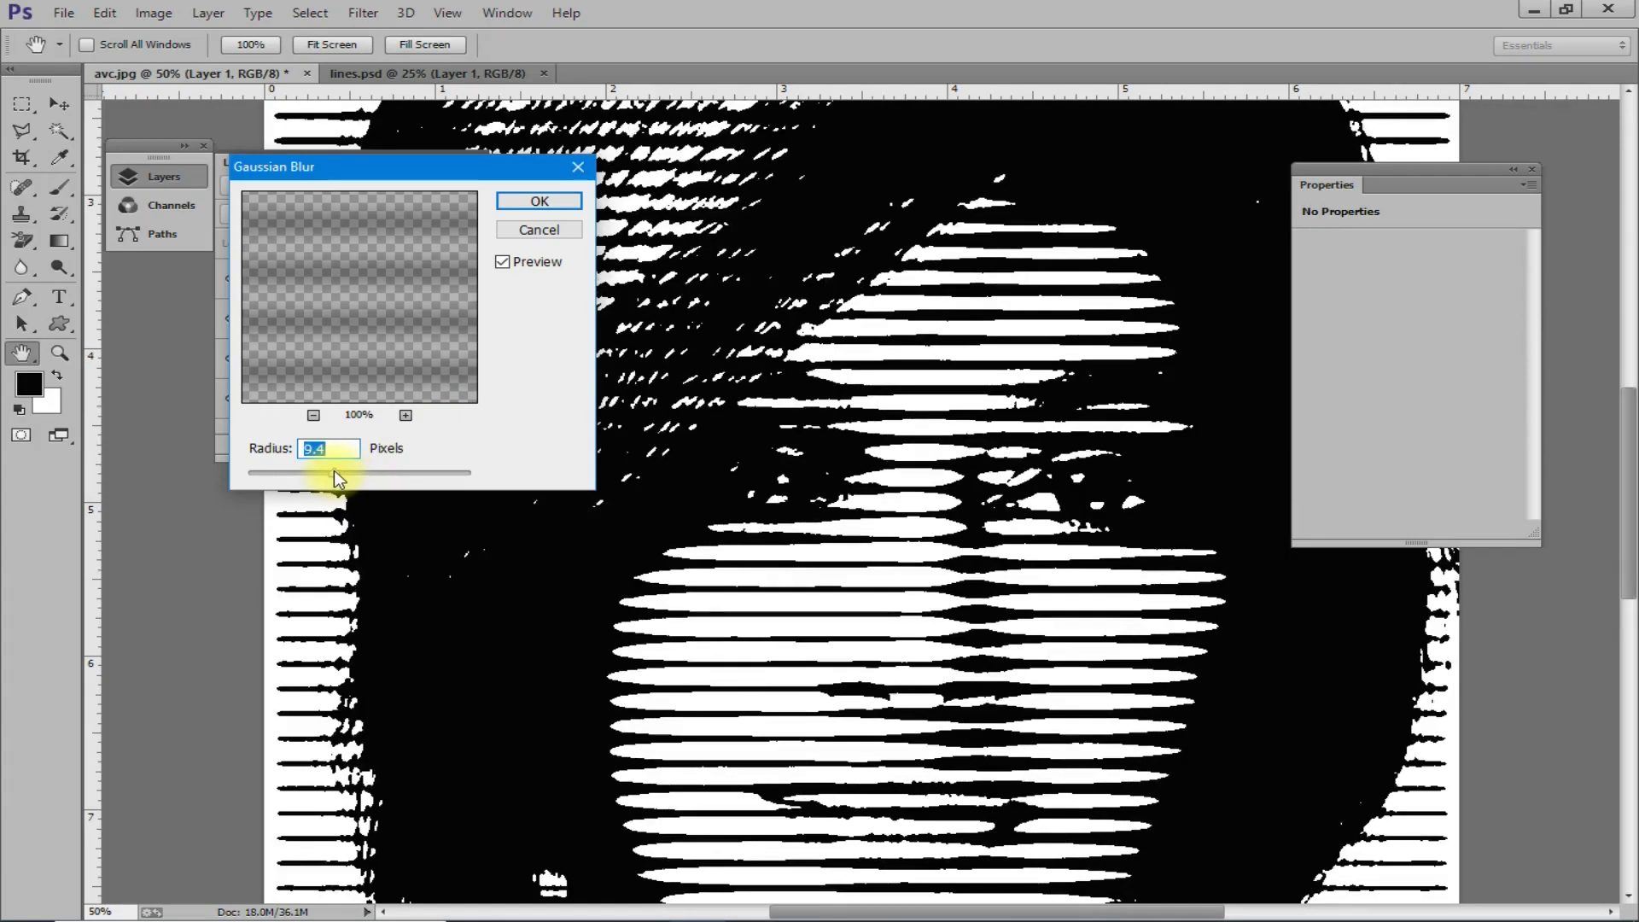
click(336, 471)
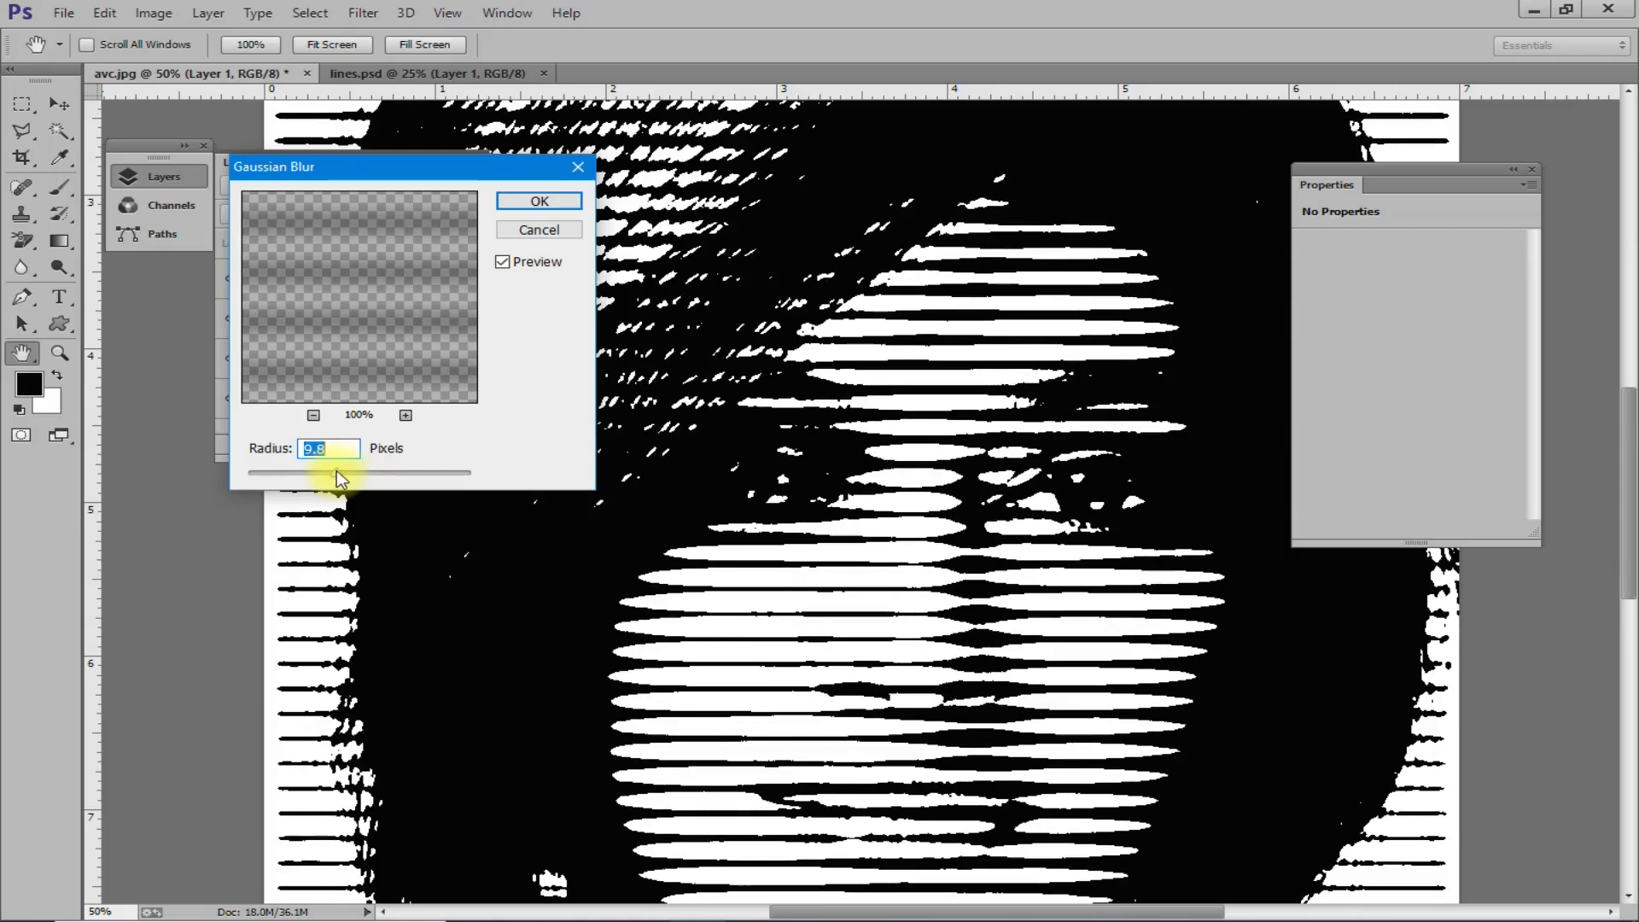
drag(336, 472, 335, 472)
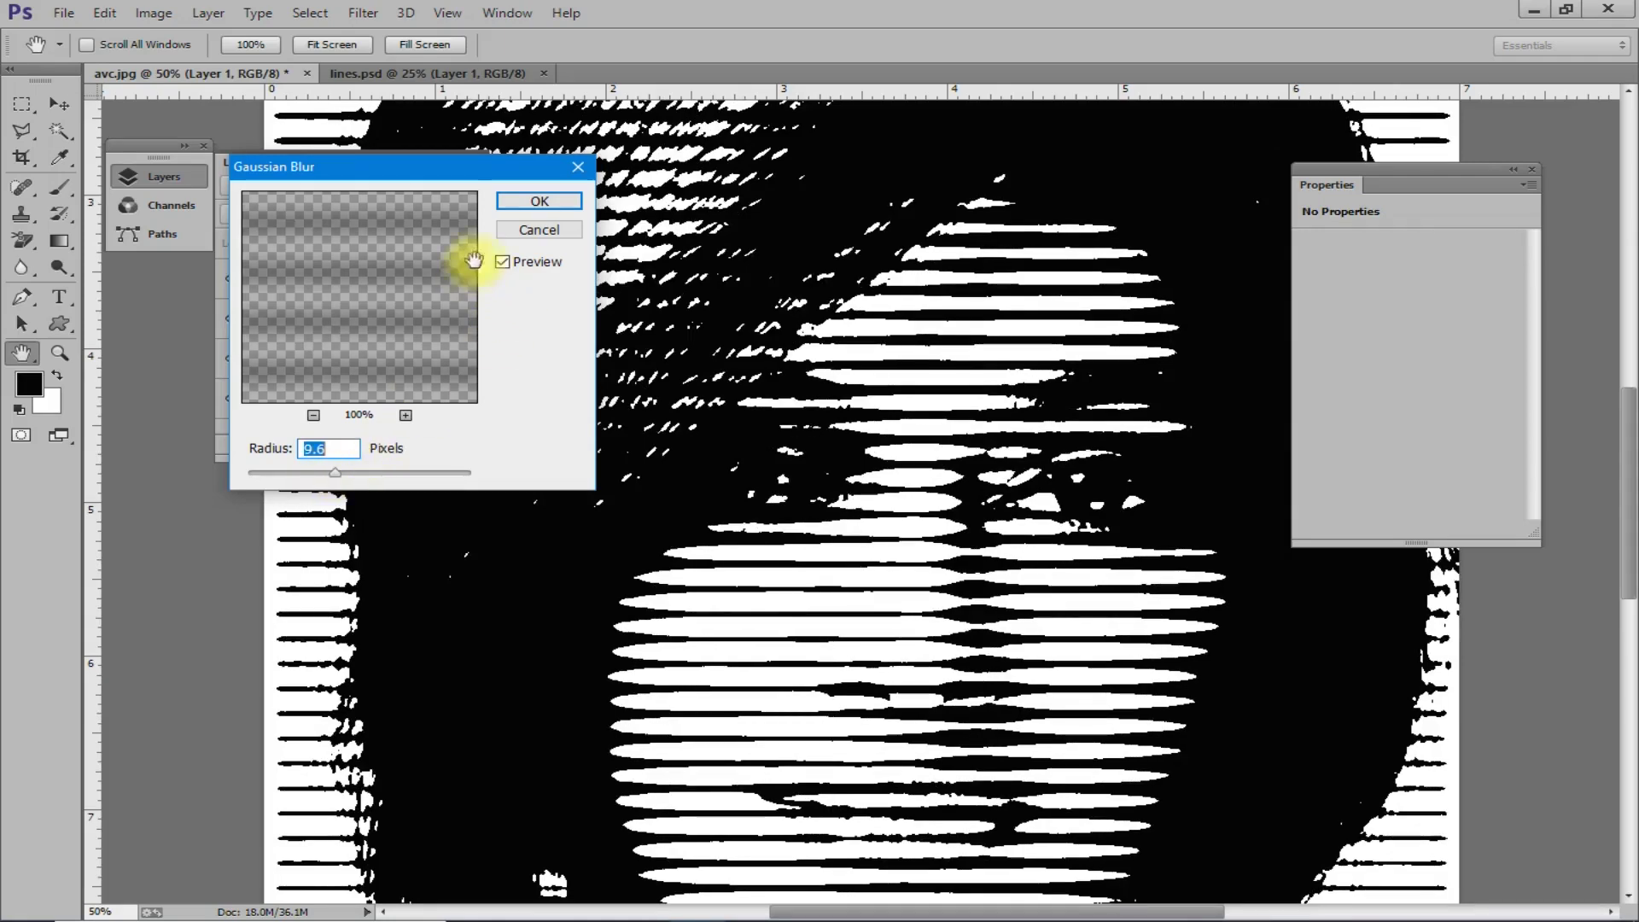
click(523, 205)
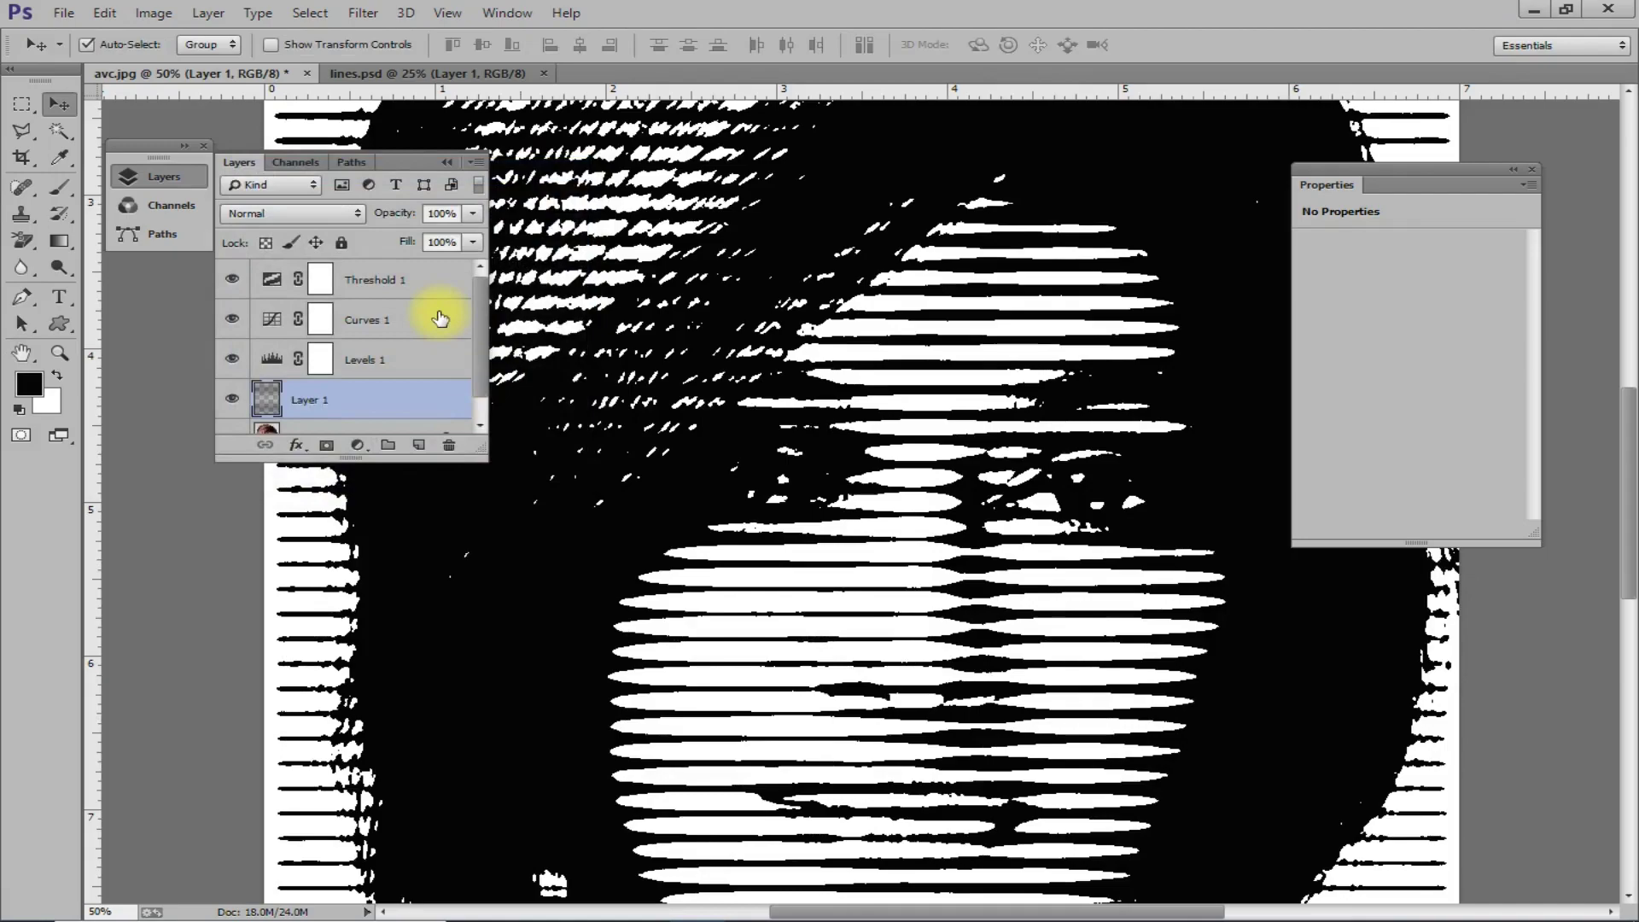
Set Levels 1 to midtone 0.69 and white point 166.
click(273, 362)
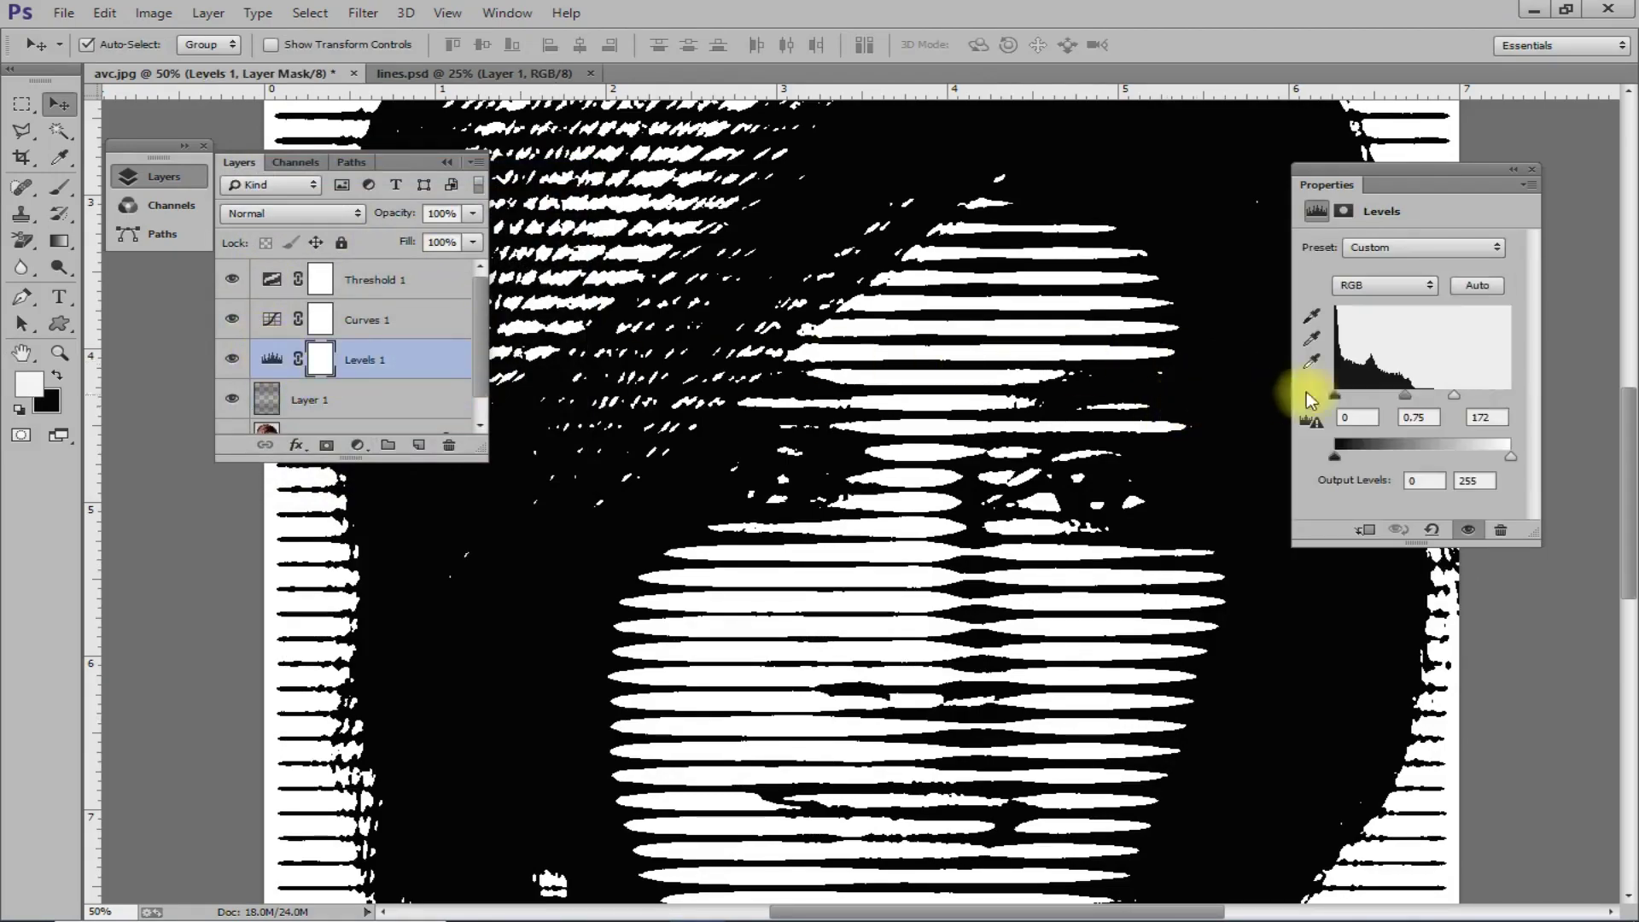
drag(1402, 396, 1408, 392)
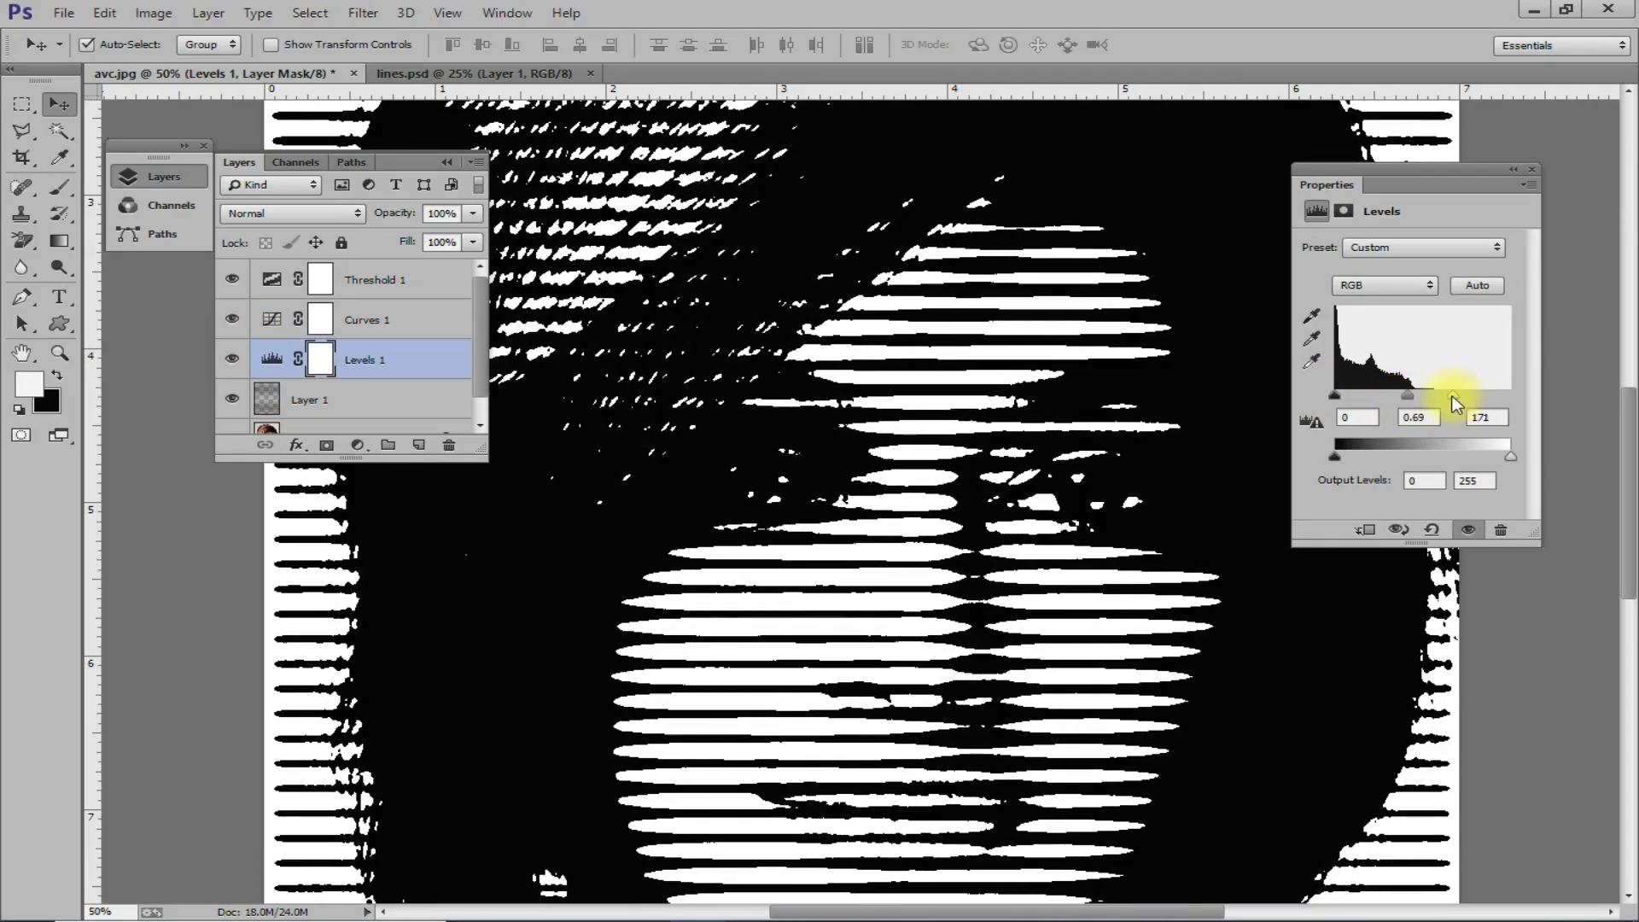
drag(1454, 397, 1450, 394)
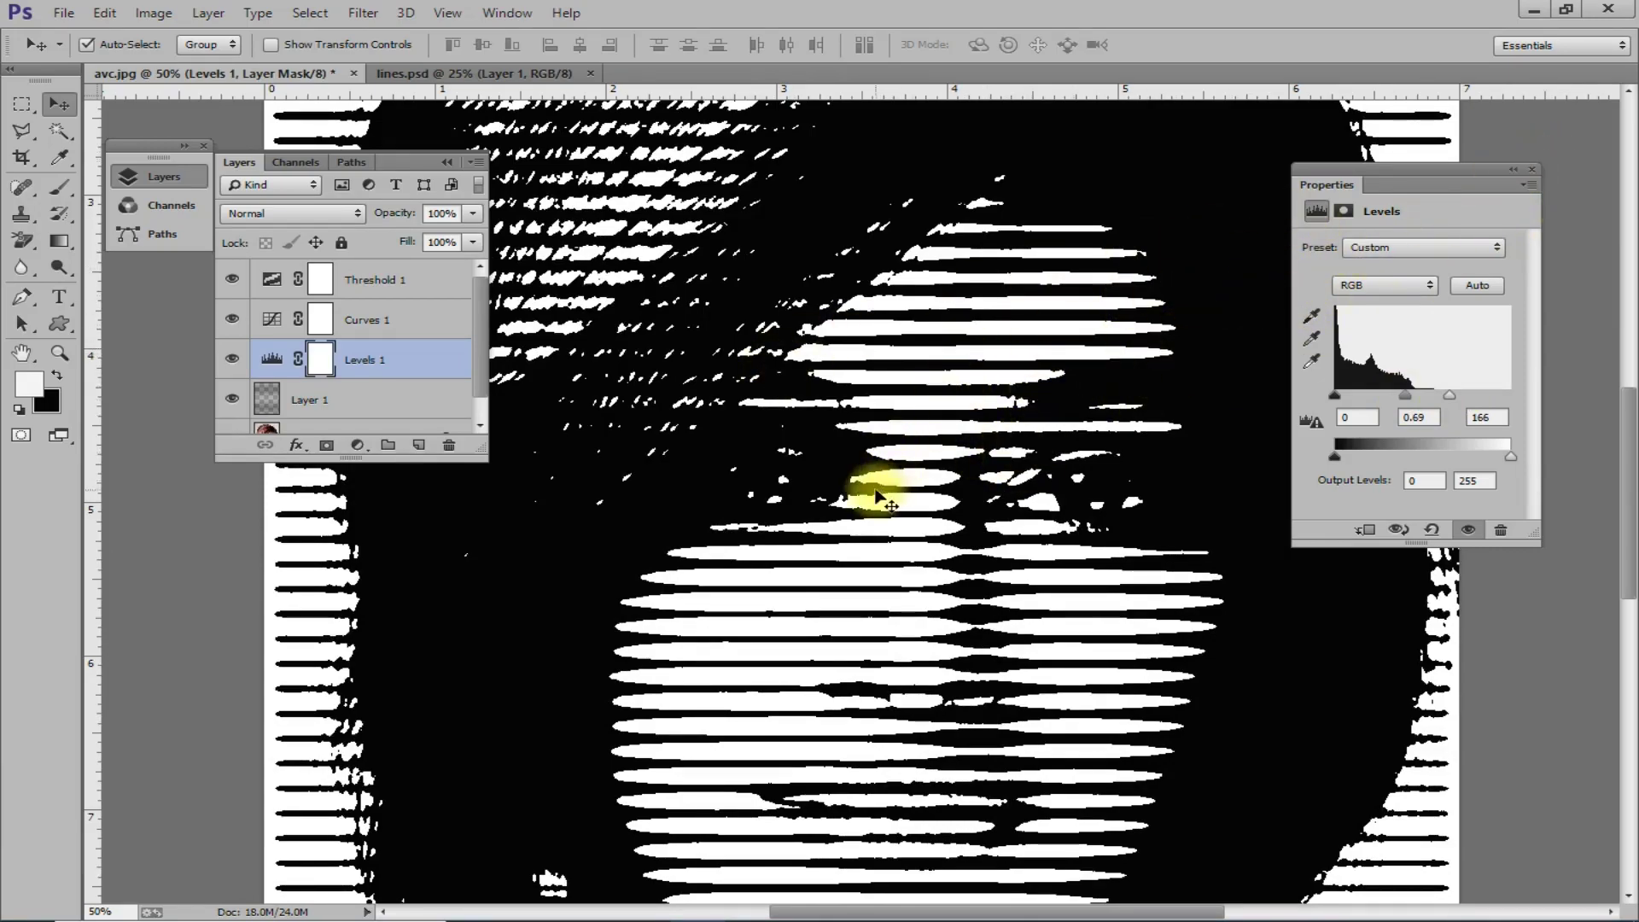
Close the Levels settings and zoom out to see more of the portrait.
click(1529, 169)
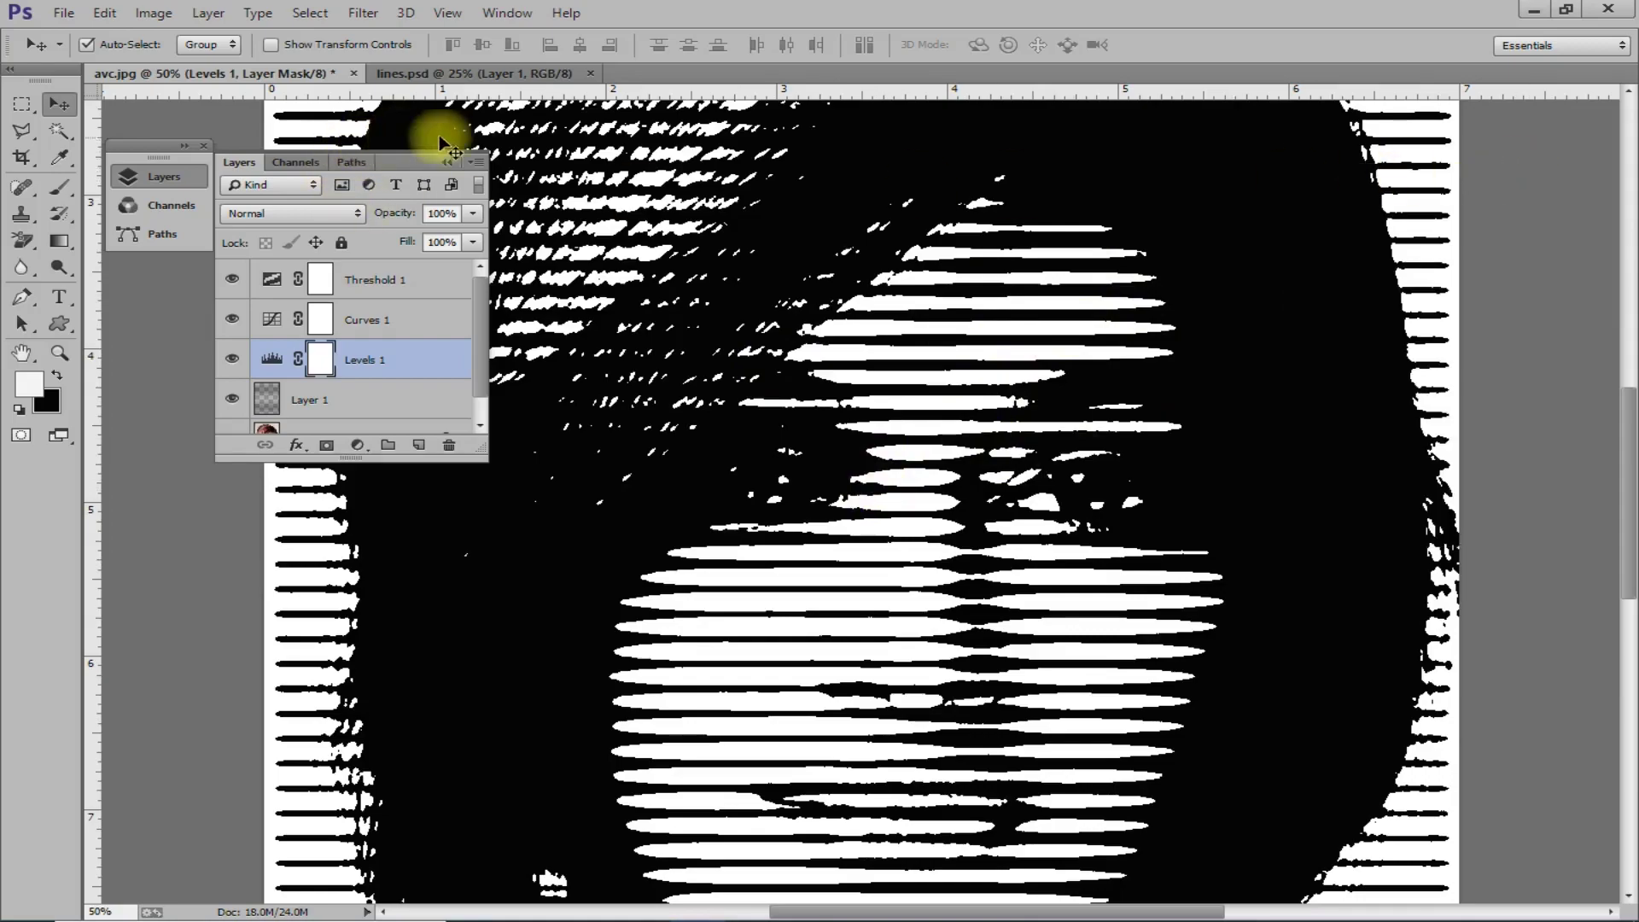
click(205, 145)
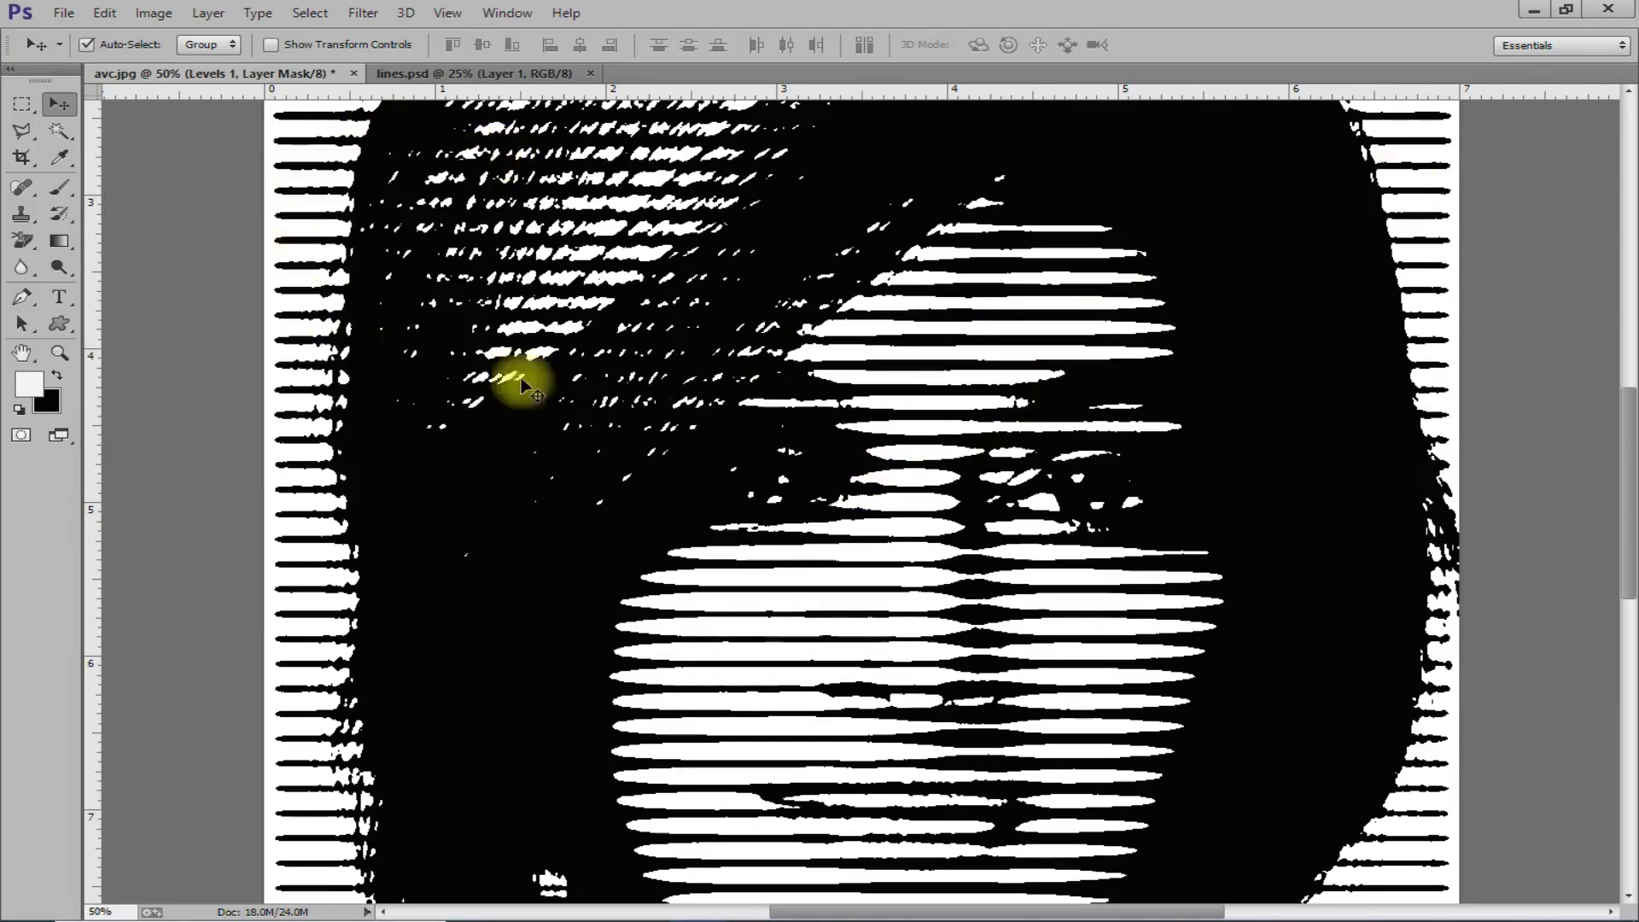
key(ctrl+minus)
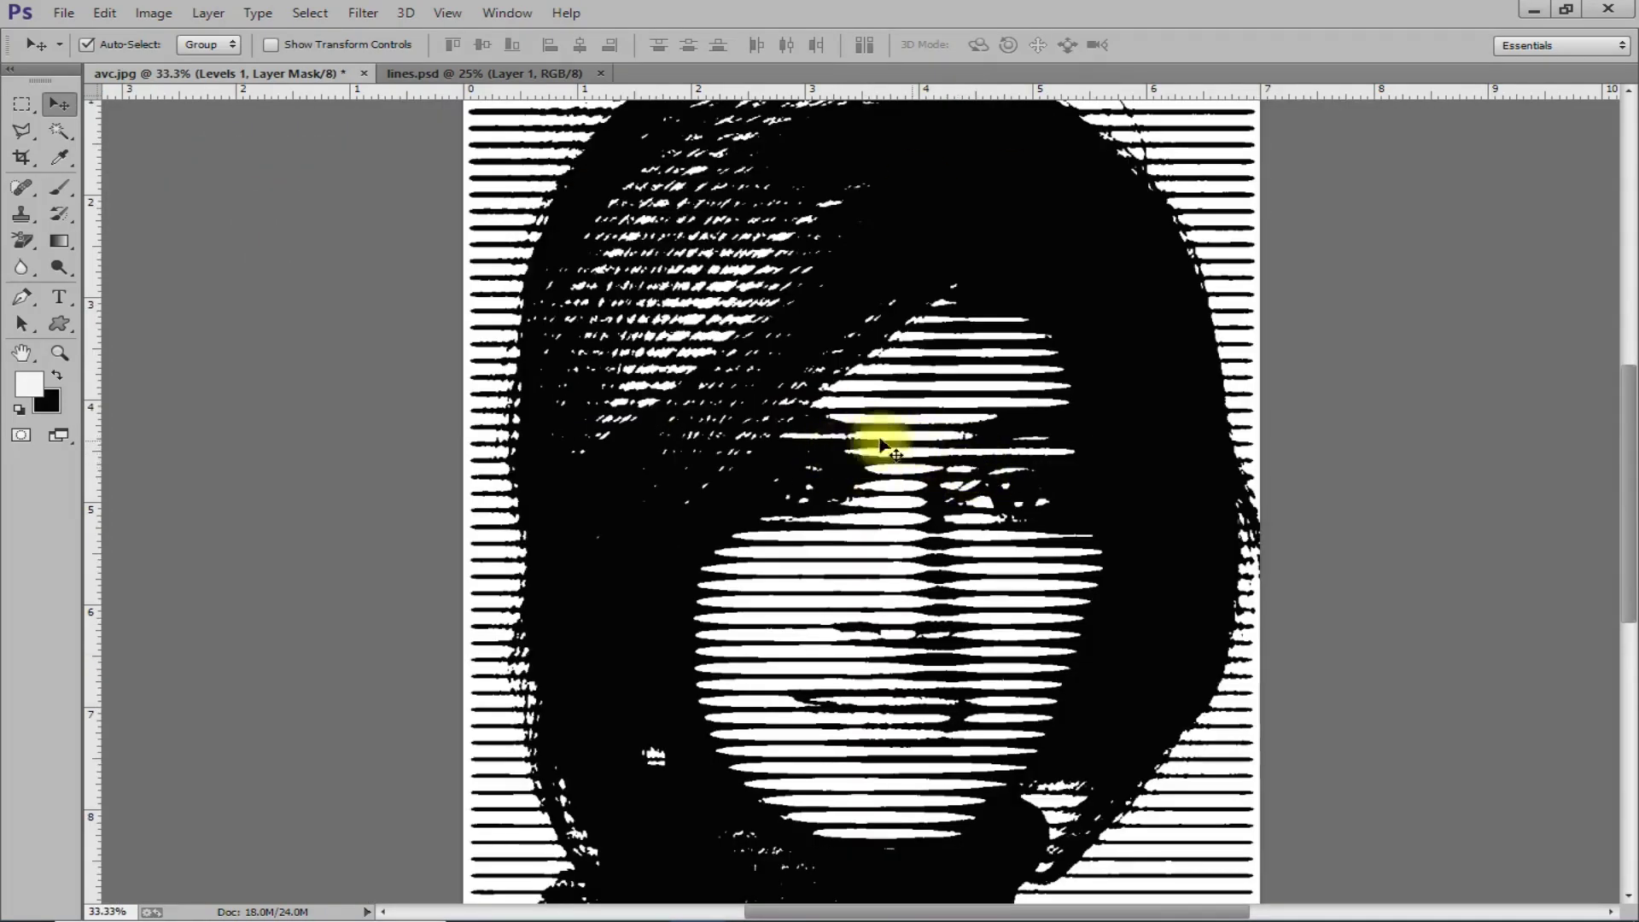
key(F7)
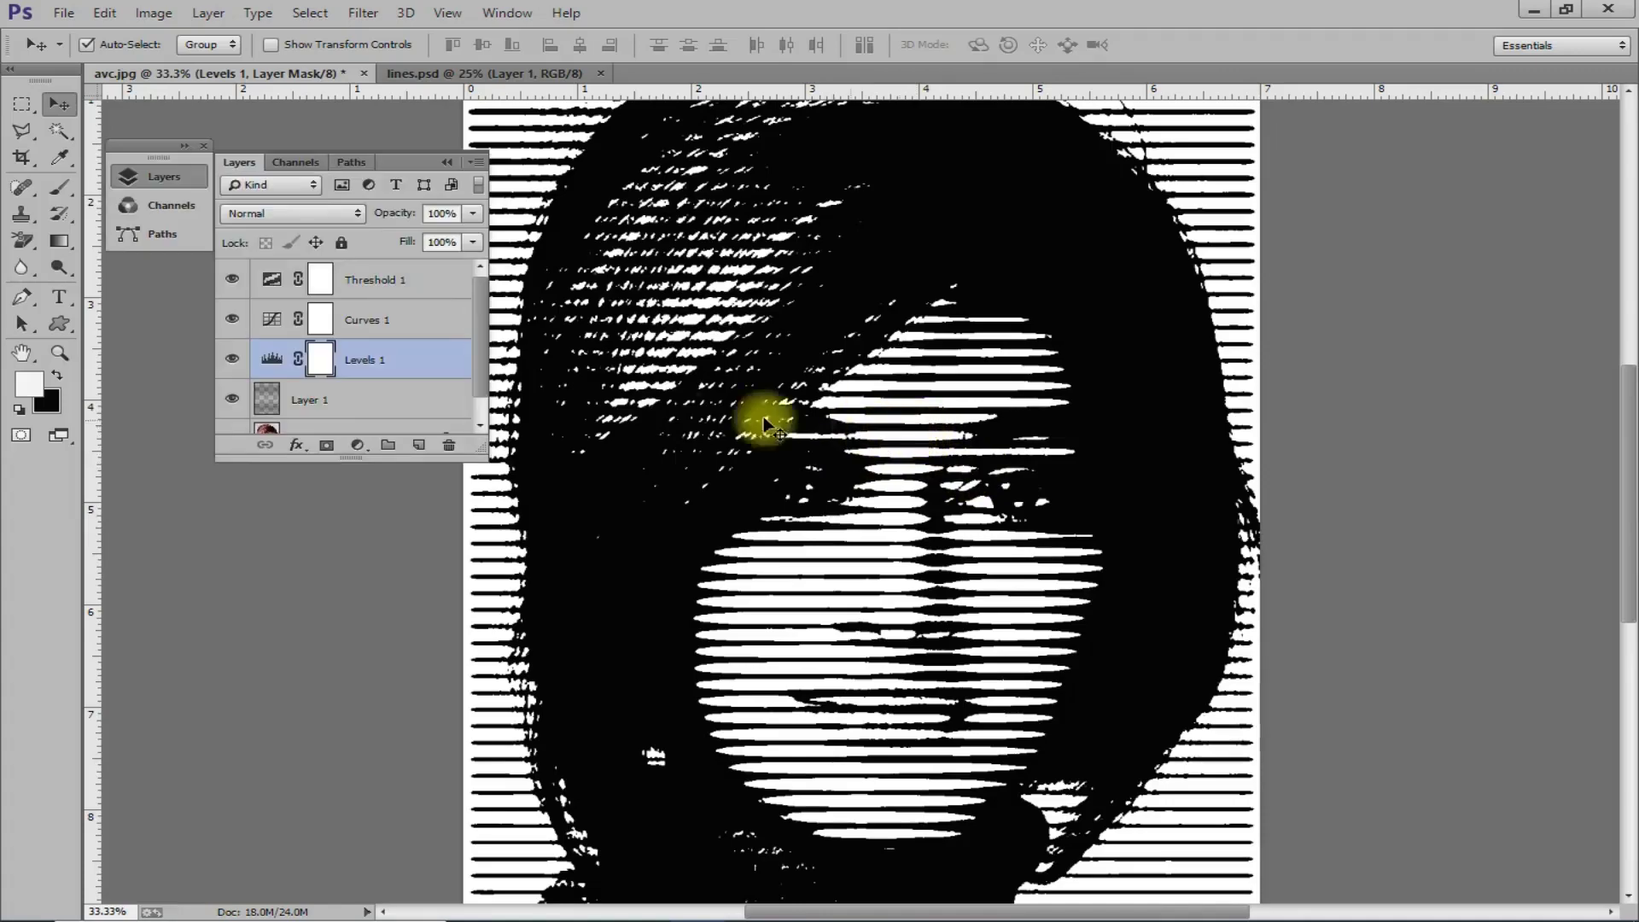
Rotate Layer 1 about 9 degrees so the stripes run diagonally across the portrait.
click(371, 402)
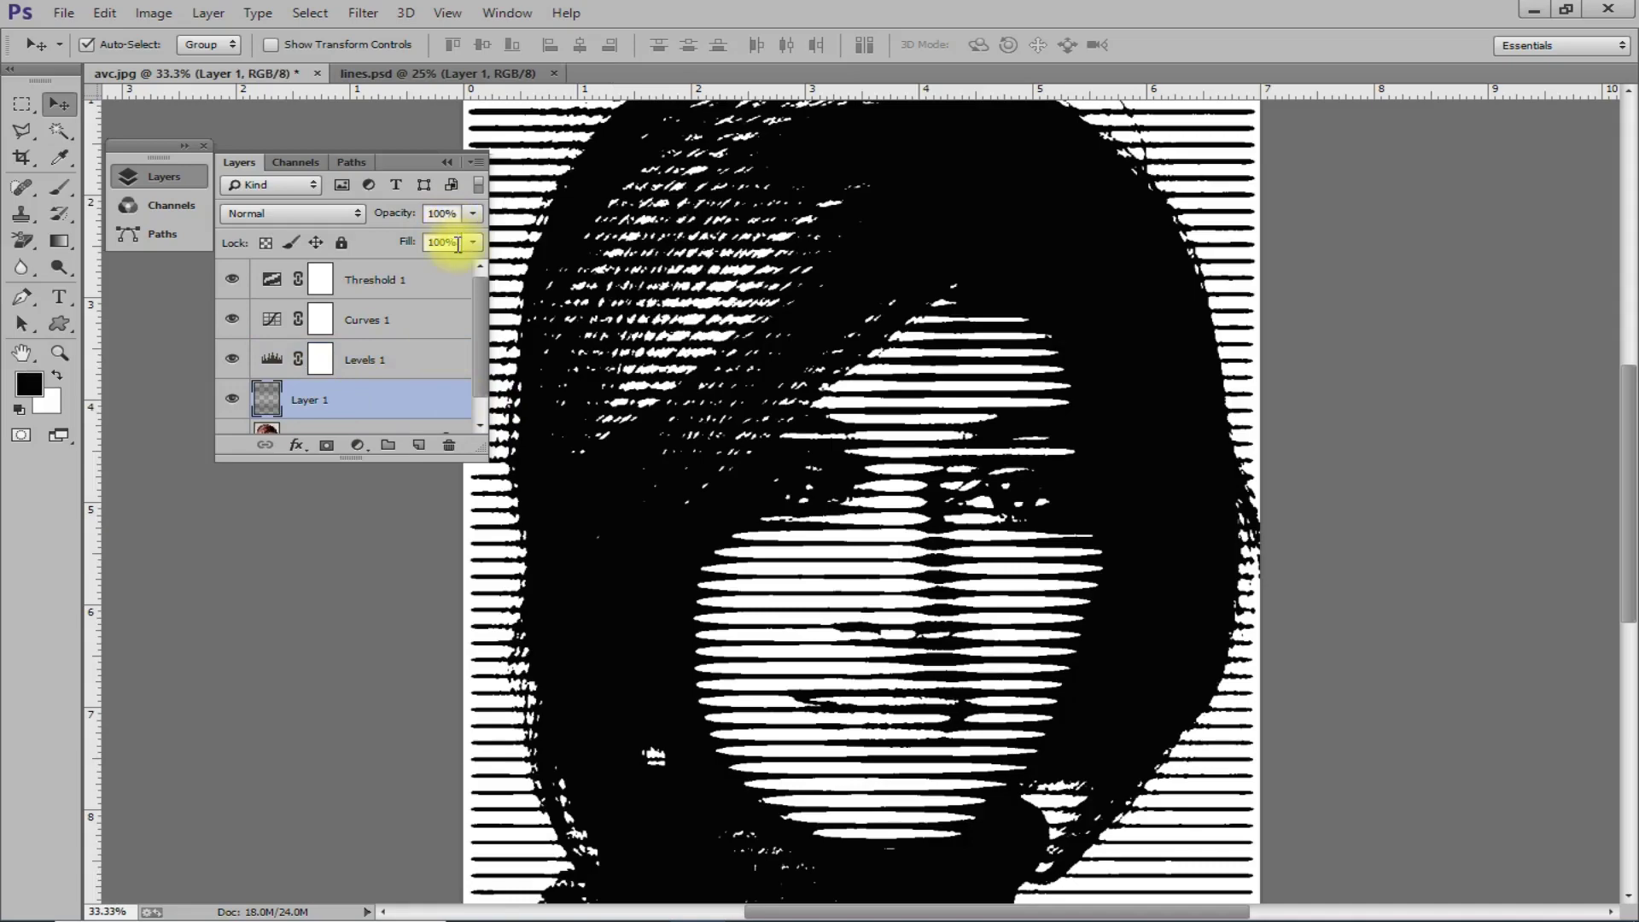
key(F7)
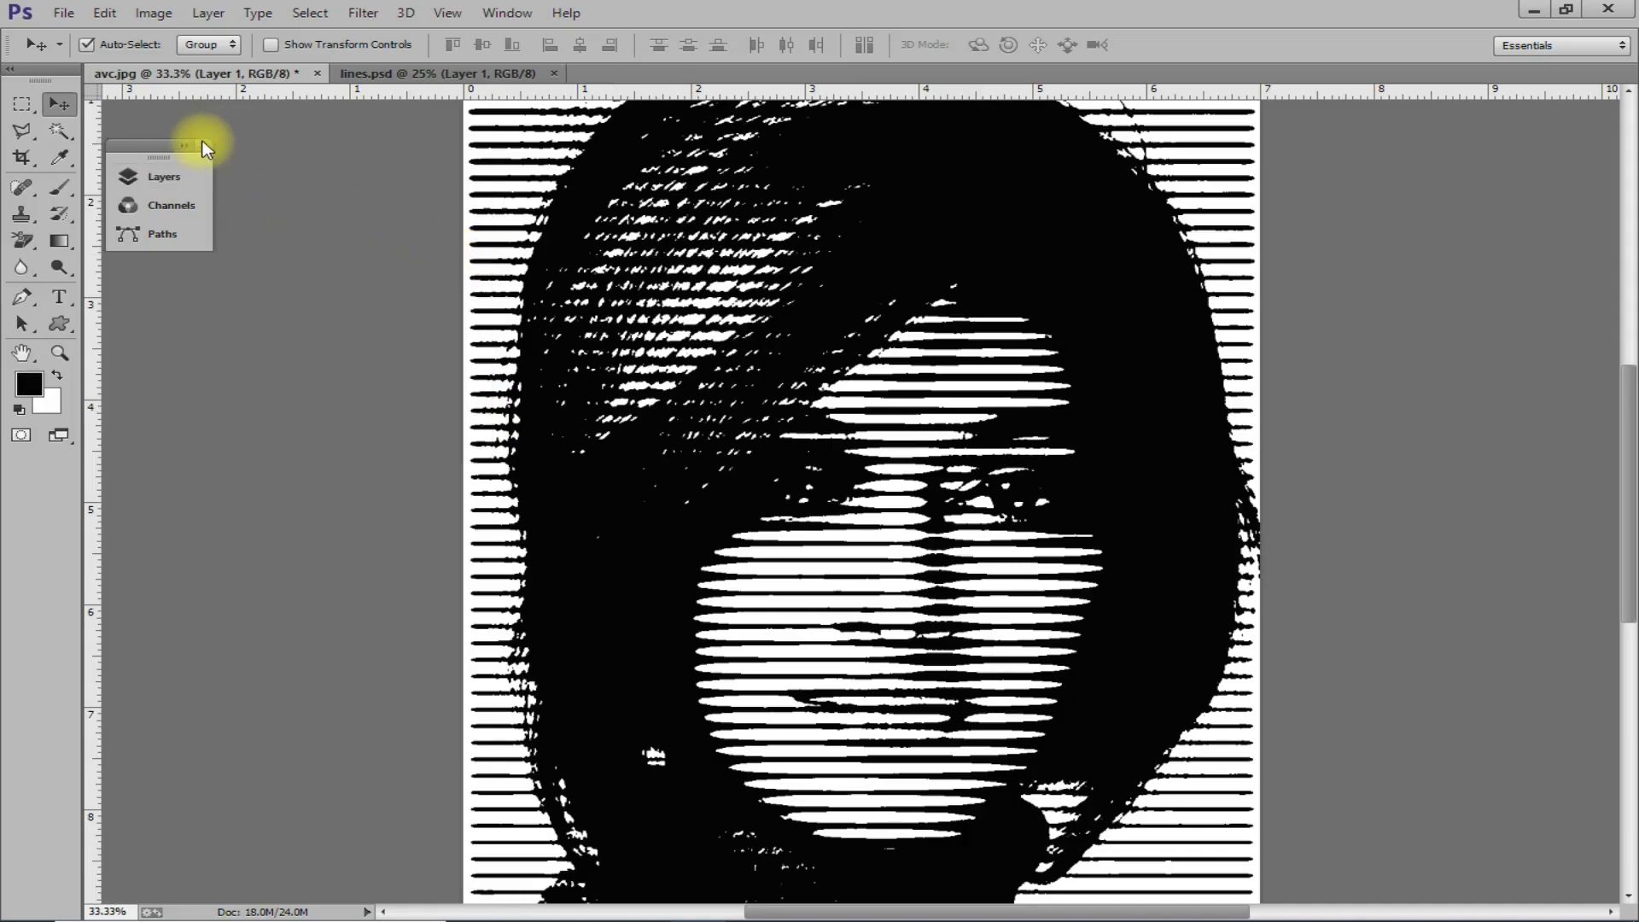
click(204, 146)
key(ctrl+t)
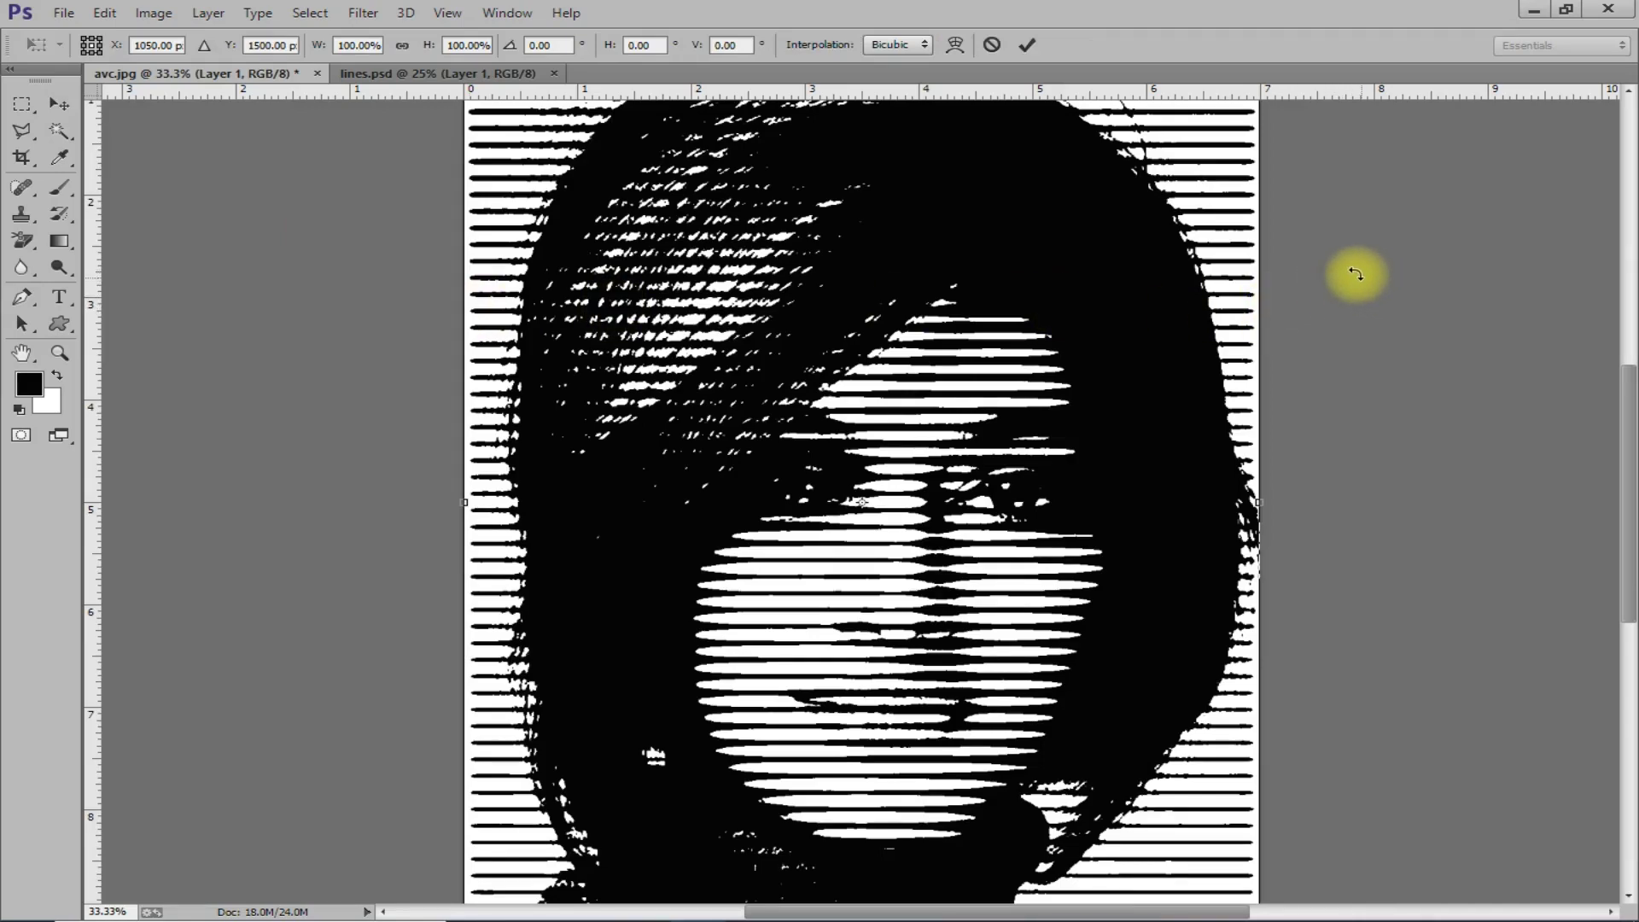
mouse_move(1363, 281)
mouse_down()
mouse_move(1319, 188)
mouse_move(1346, 388)
mouse_up()
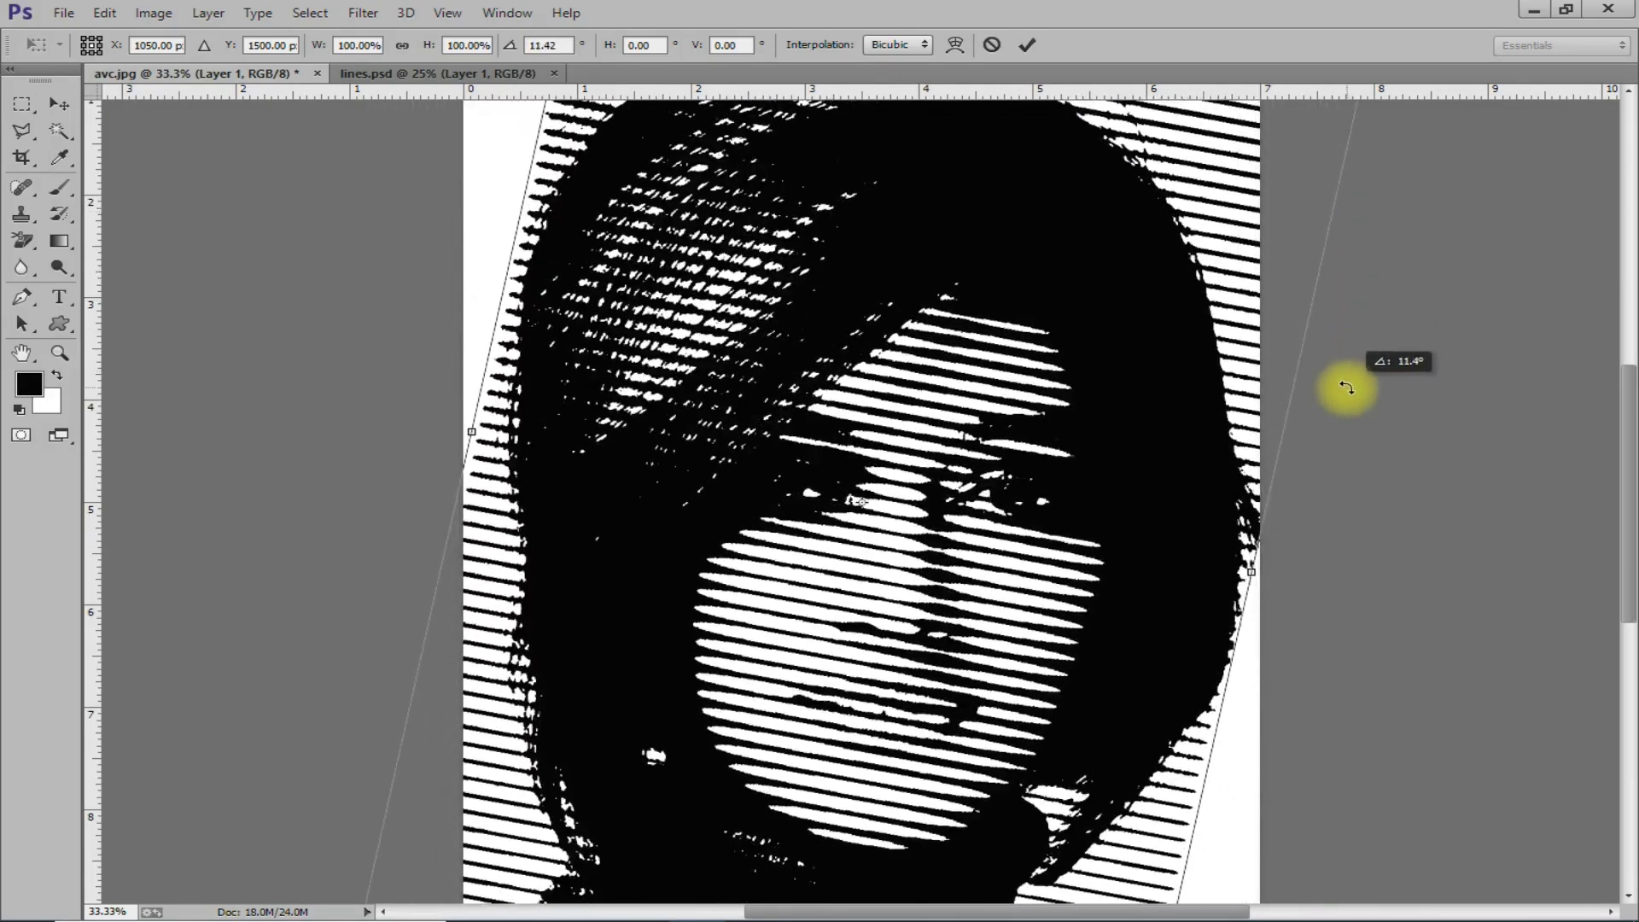
key(ctrl+plus)
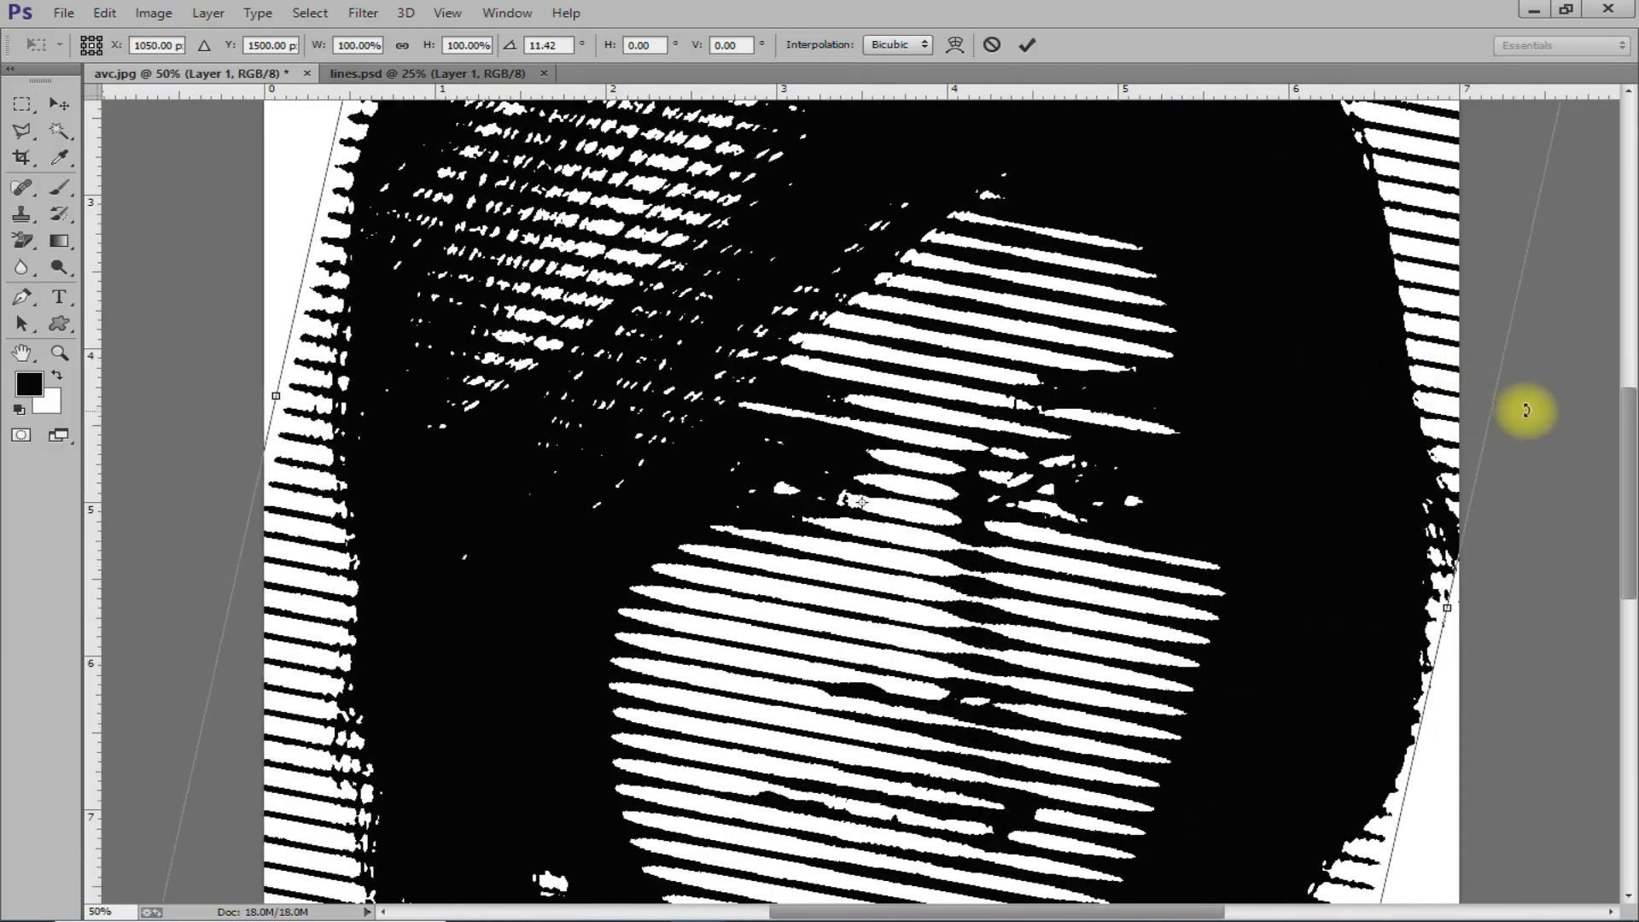
mouse_move(1532, 413)
mouse_down()
mouse_move(1523, 542)
mouse_move(1478, 366)
mouse_move(1434, 304)
mouse_move(1219, 171)
mouse_move(1185, 177)
mouse_move(1299, 256)
mouse_move(1327, 345)
mouse_move(1294, 281)
mouse_up()
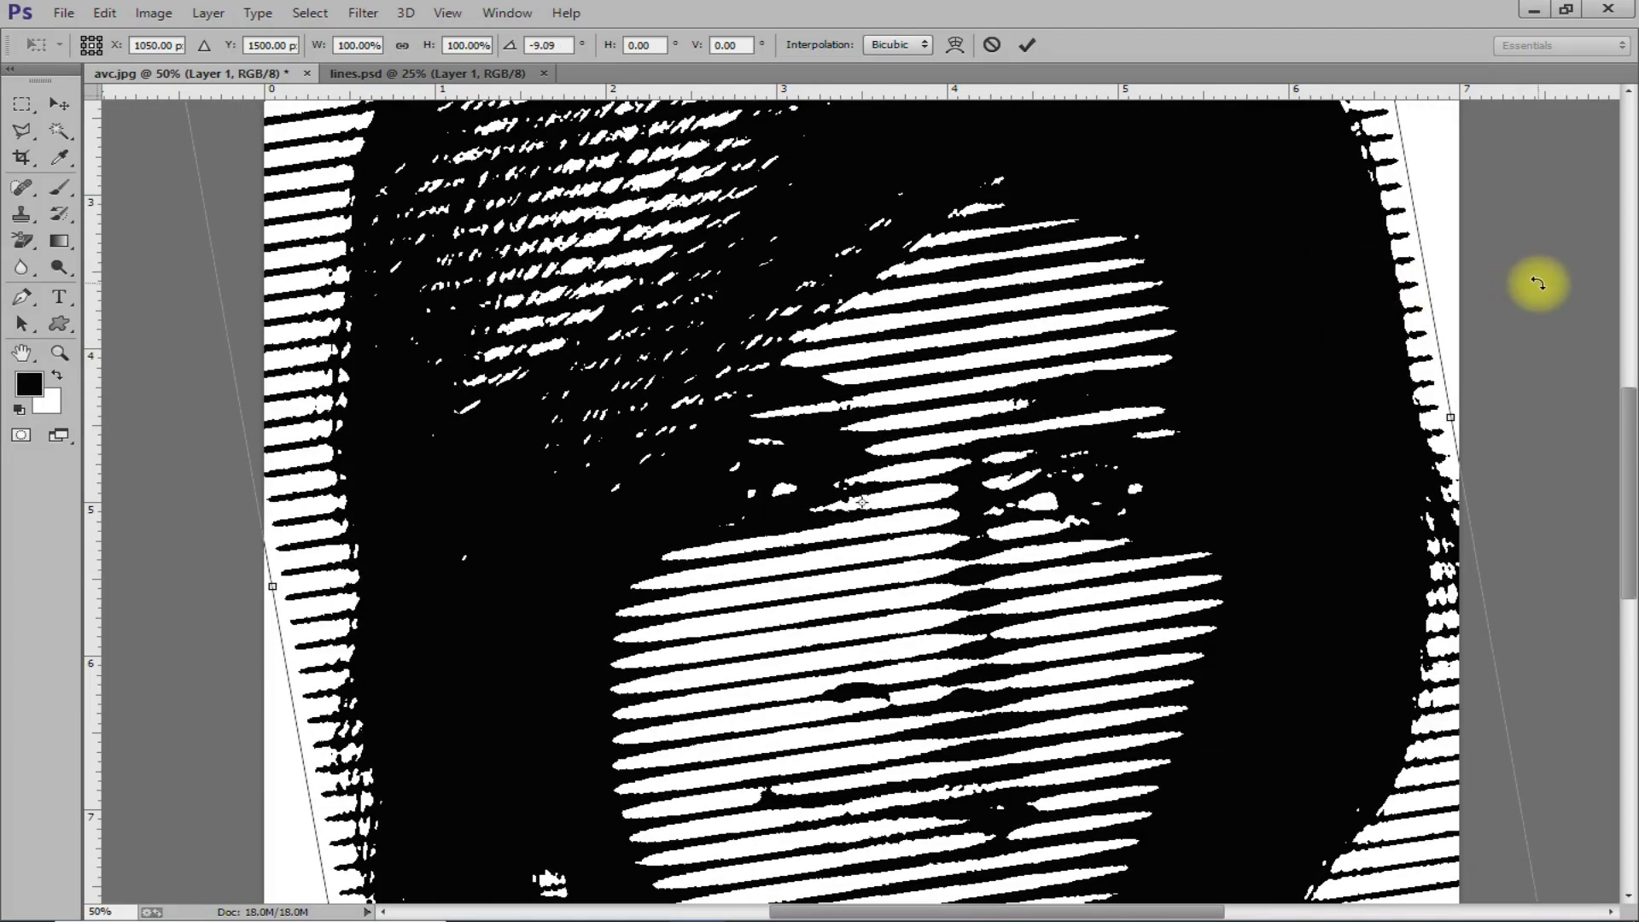
key(Return)
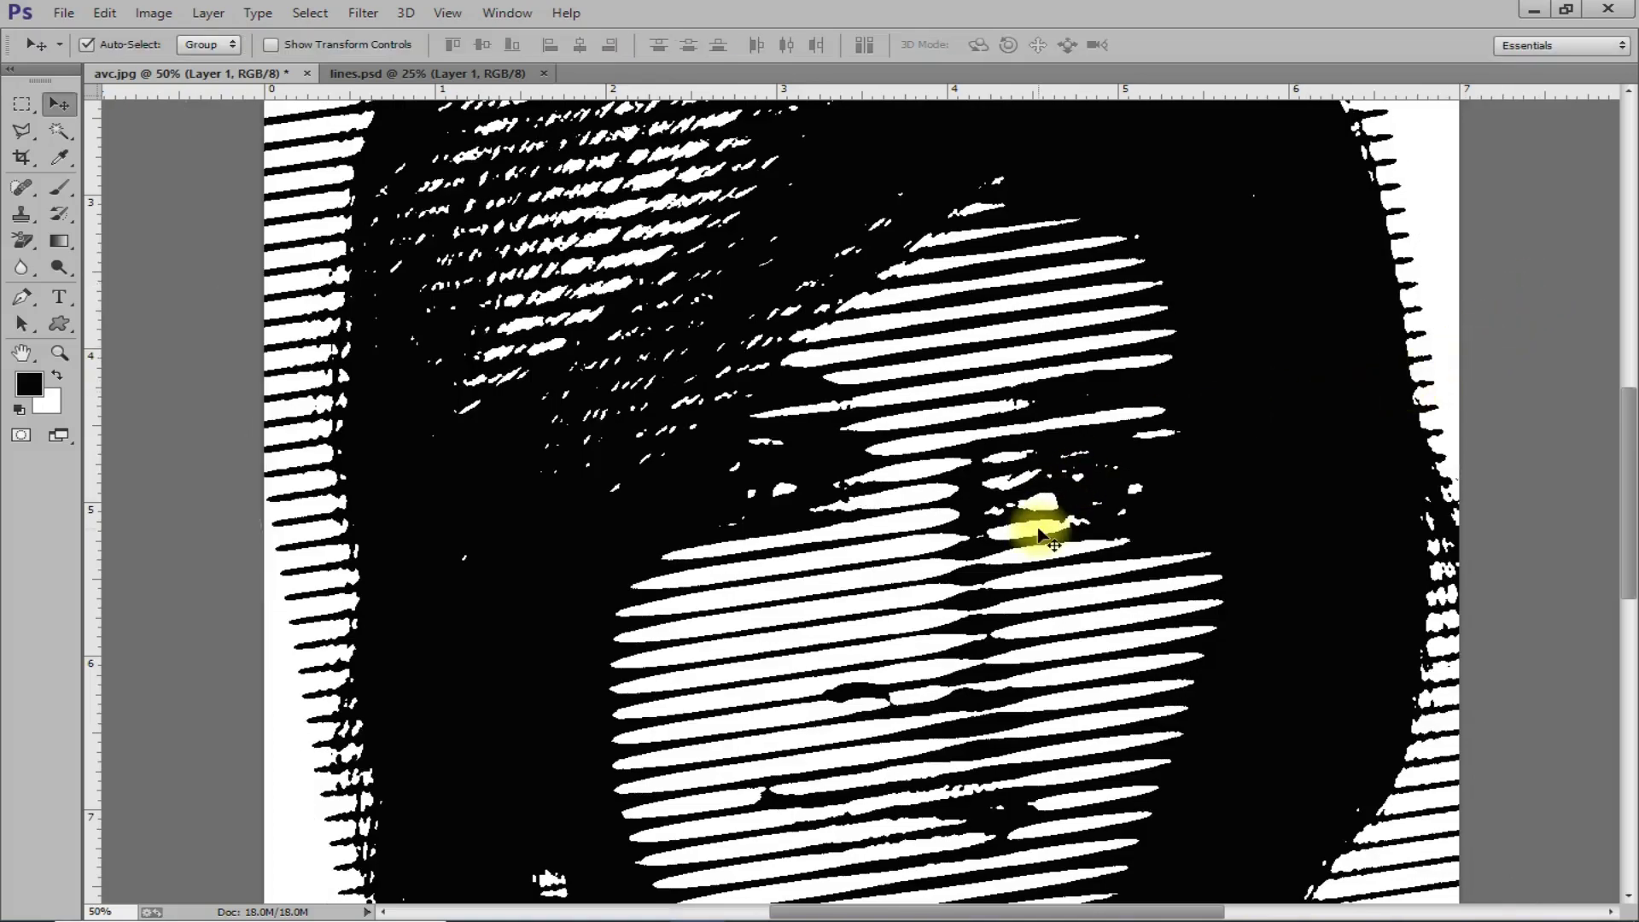
Zoom out and hide the Background photo layer.
key(ctrl+minus)
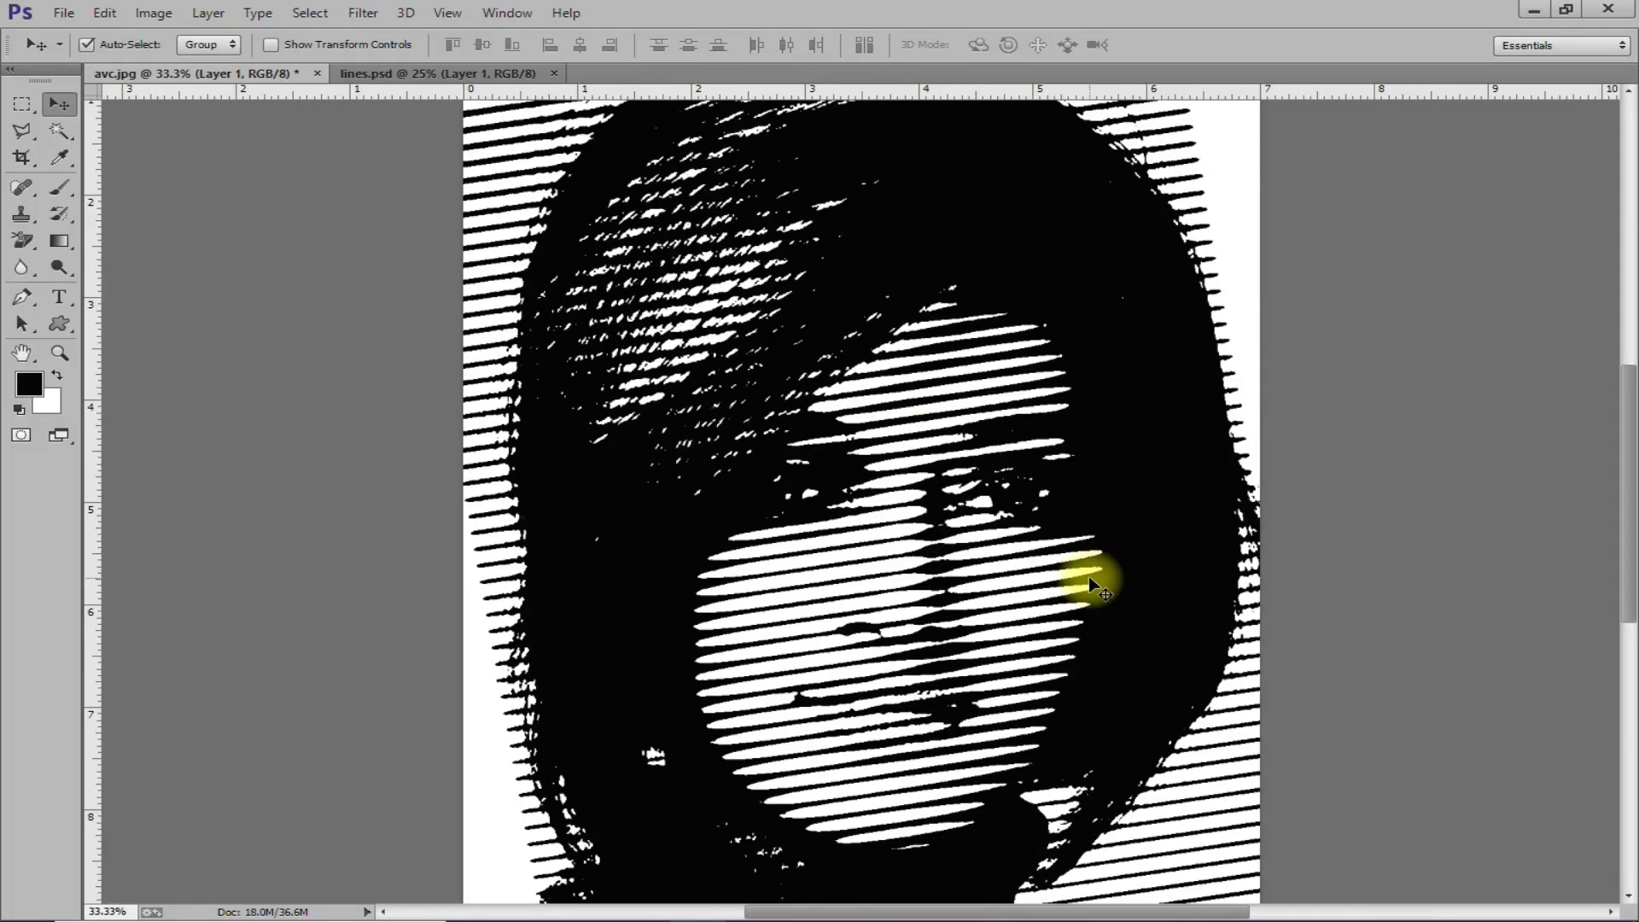
key(F7)
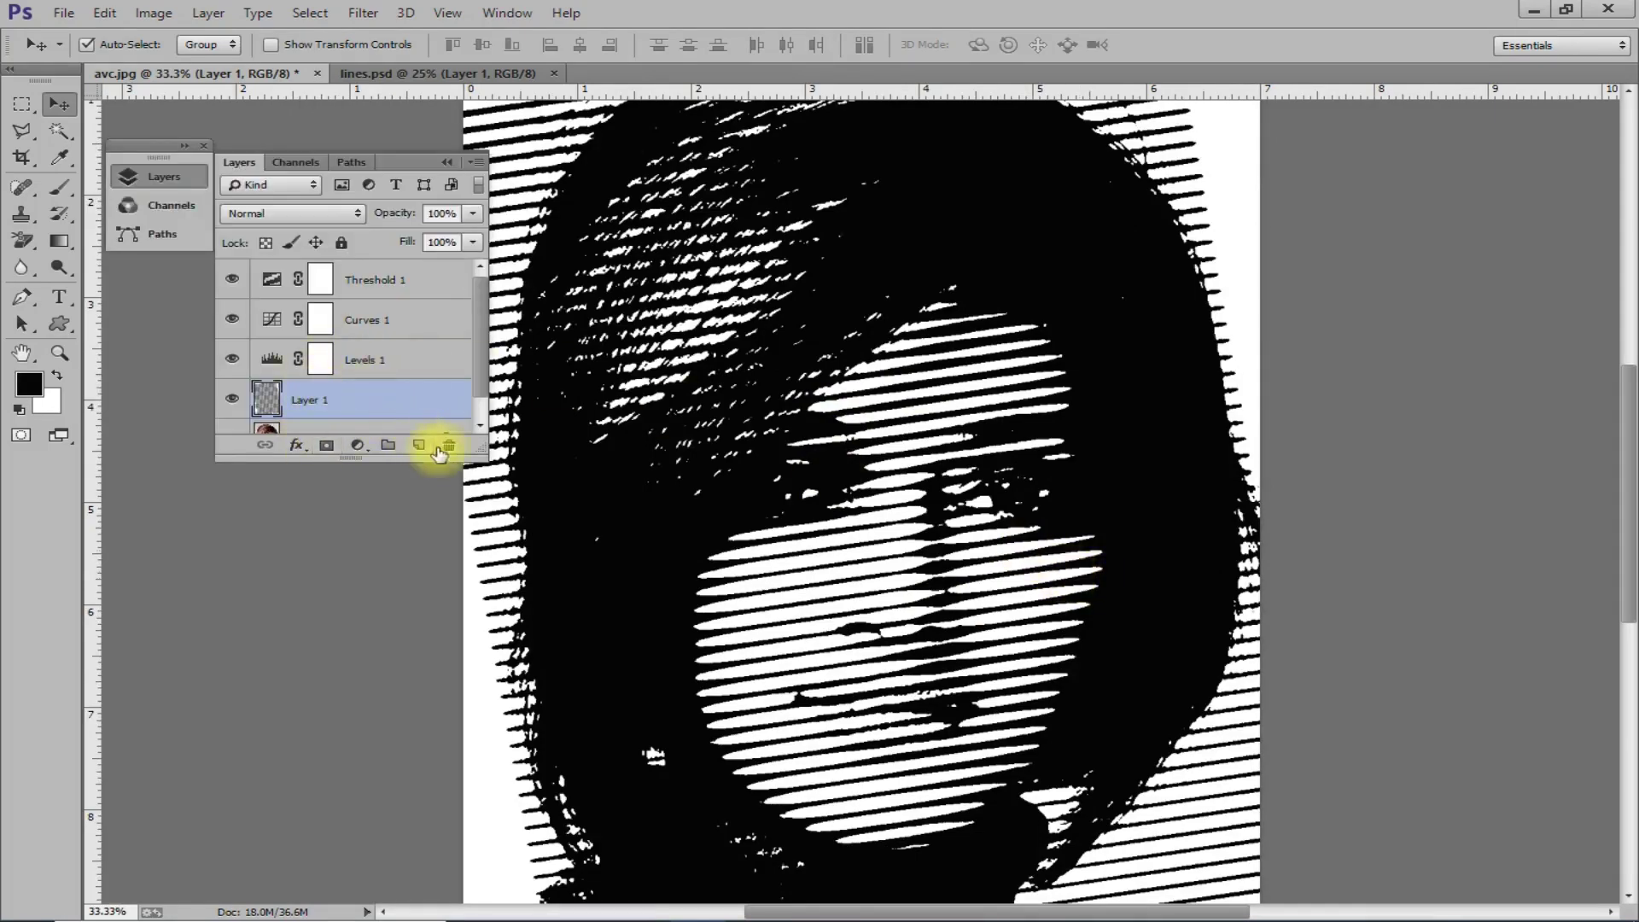
drag(477, 450, 478, 503)
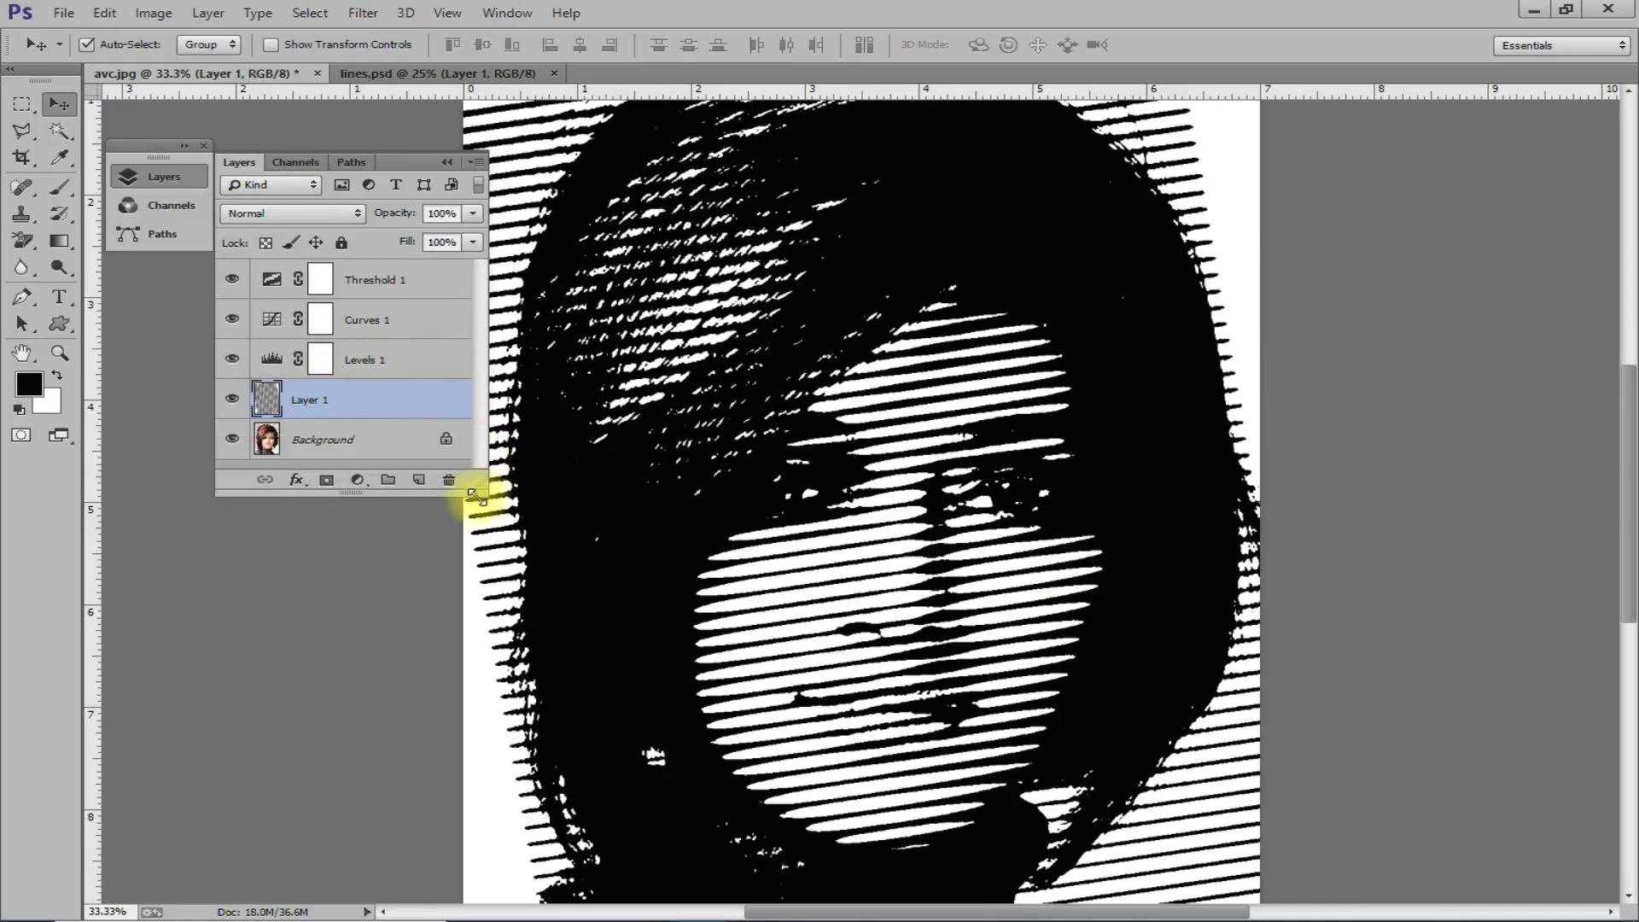
click(231, 439)
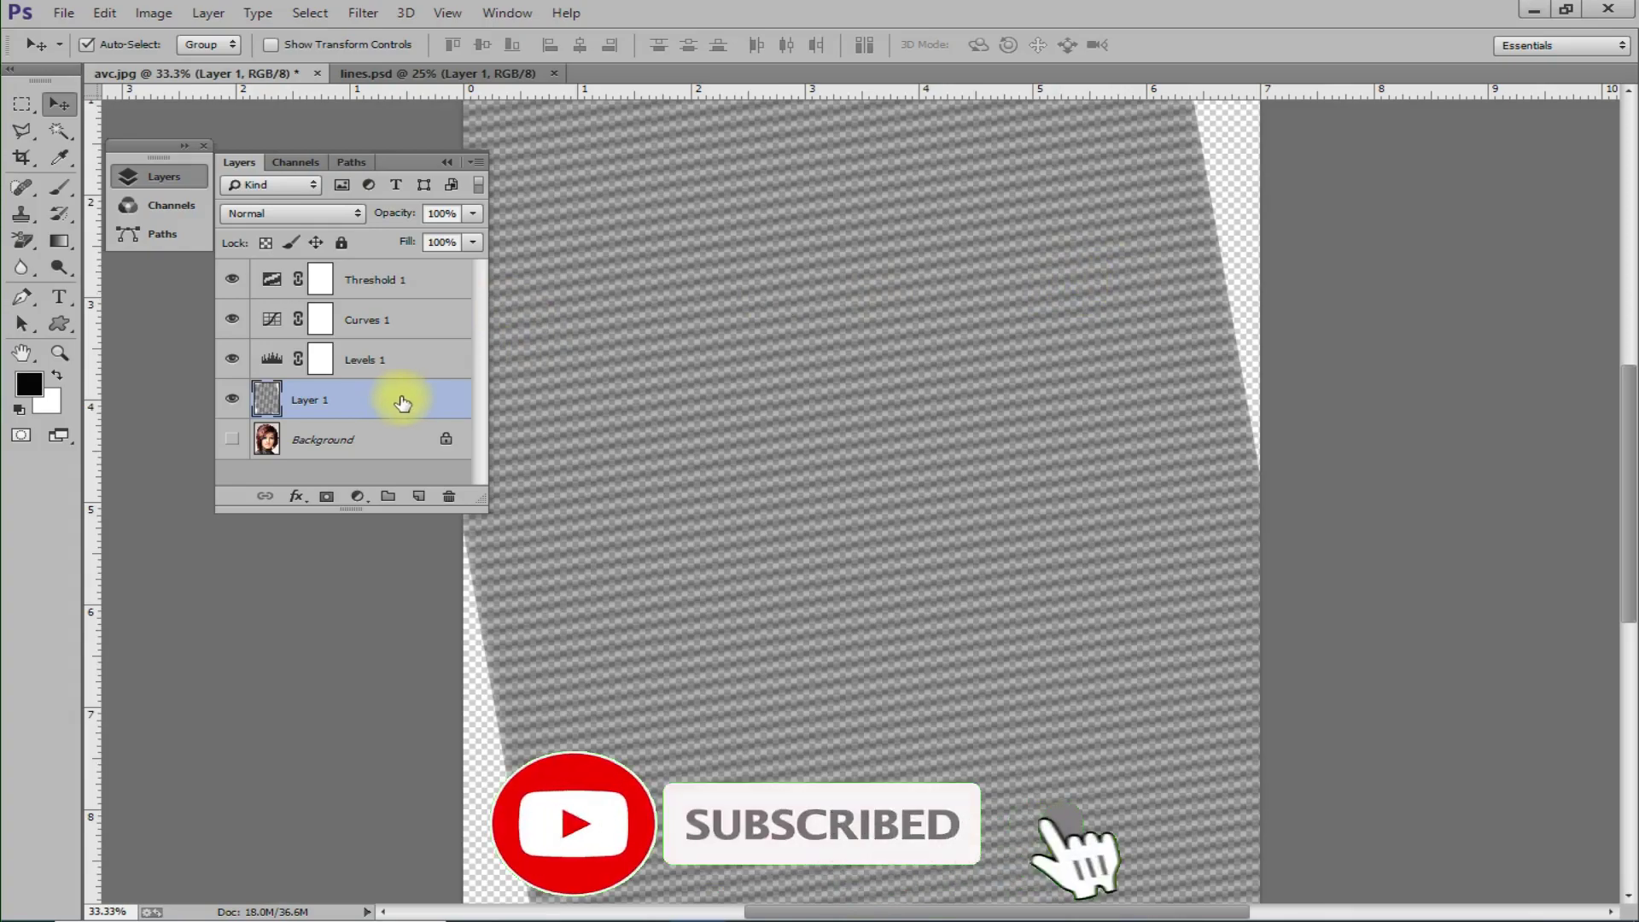
Rotate the stripe layer back so the stripes run level across the canvas.
key(ctrl+t)
drag(1409, 210, 1458, 282)
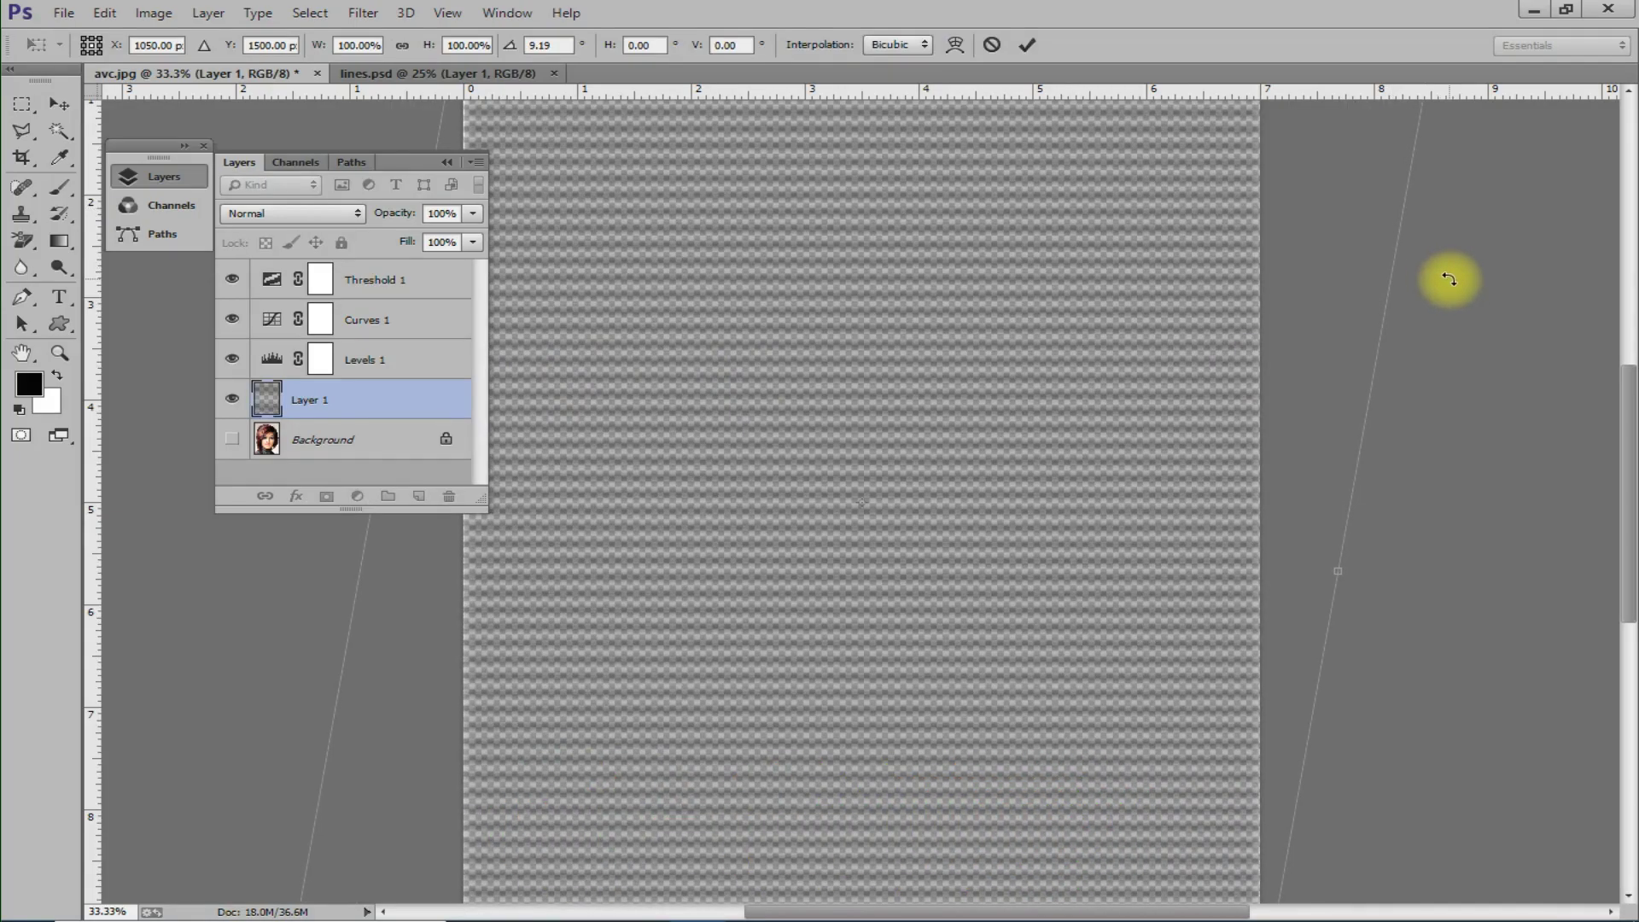
key(Return)
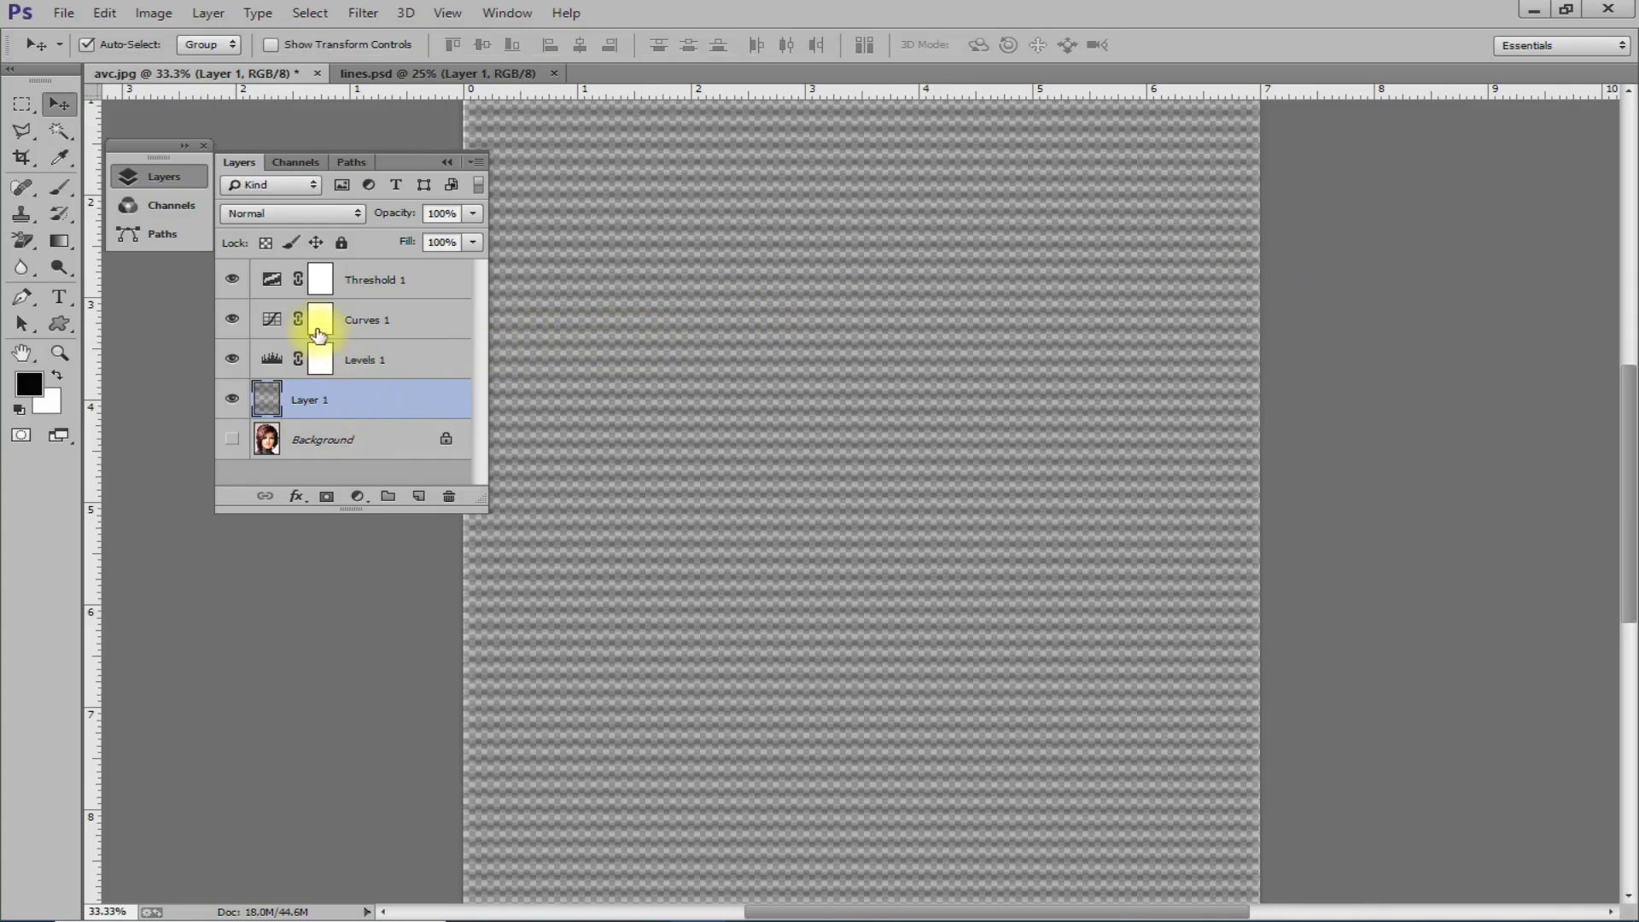
Draw a large heart in the canvas centre with the Custom Shape Tool and rasterize it.
click(57, 322)
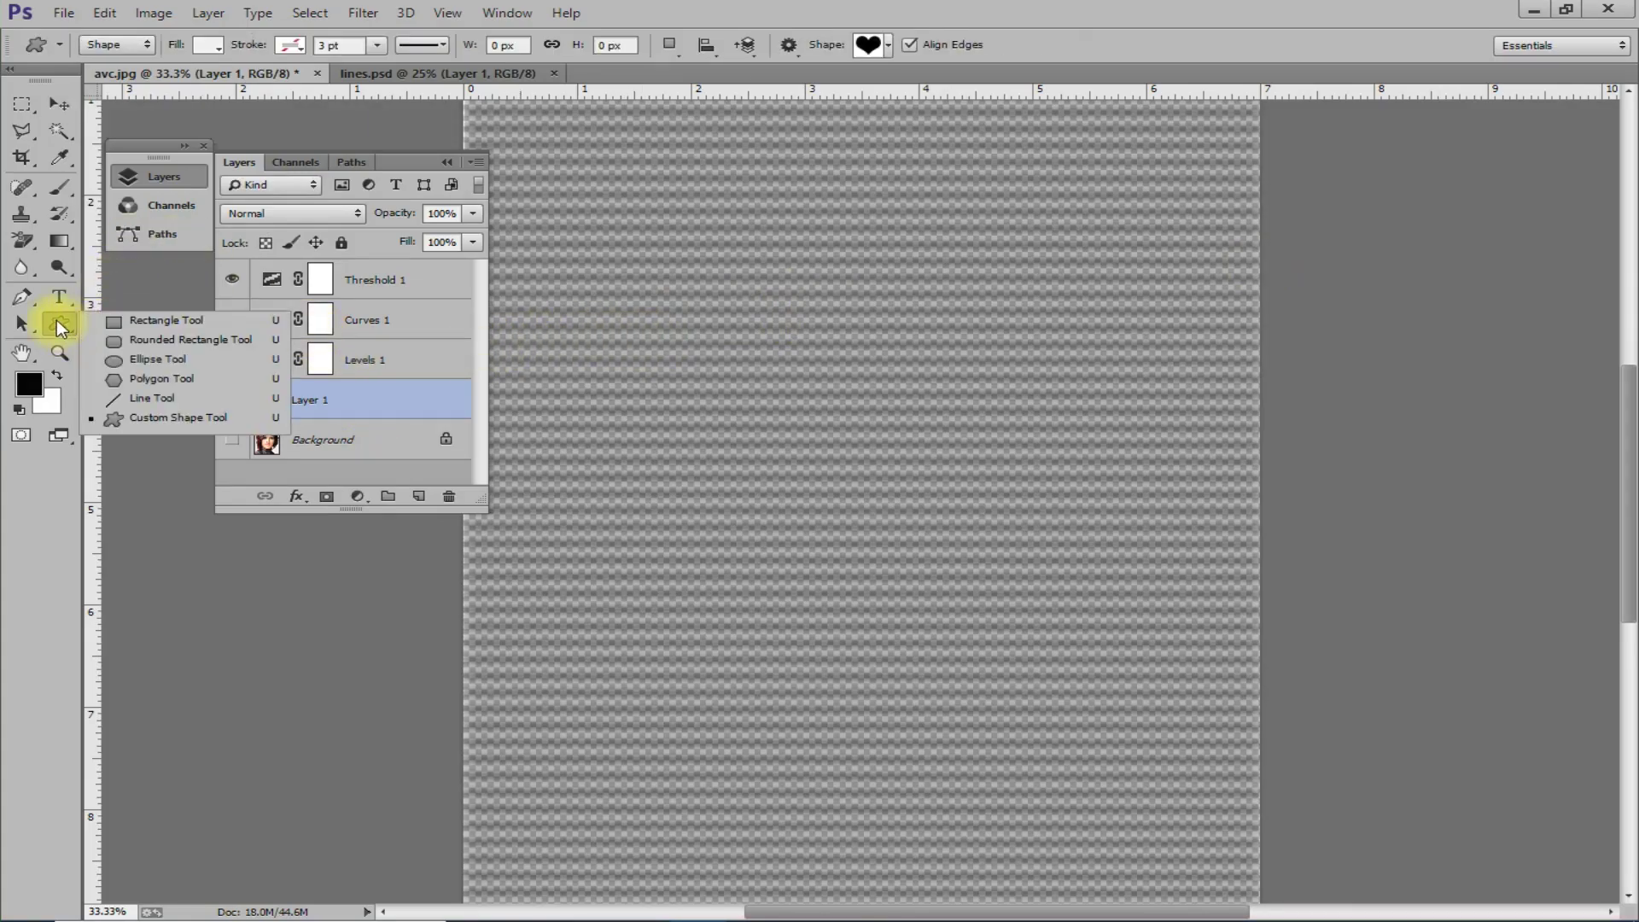
click(169, 417)
click(888, 43)
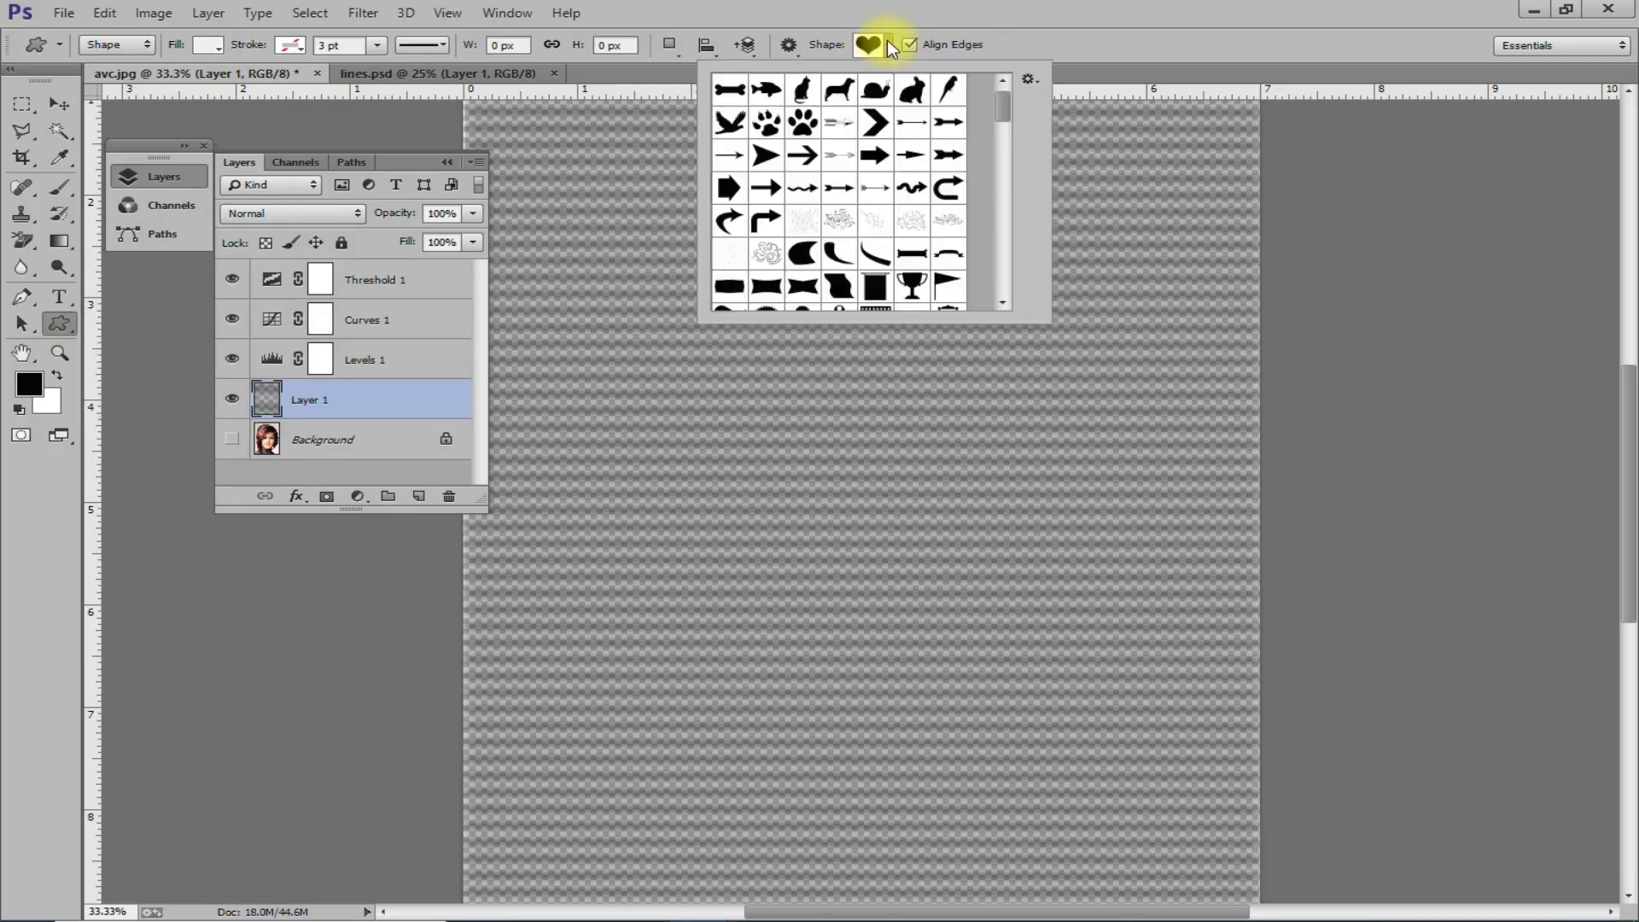
click(908, 40)
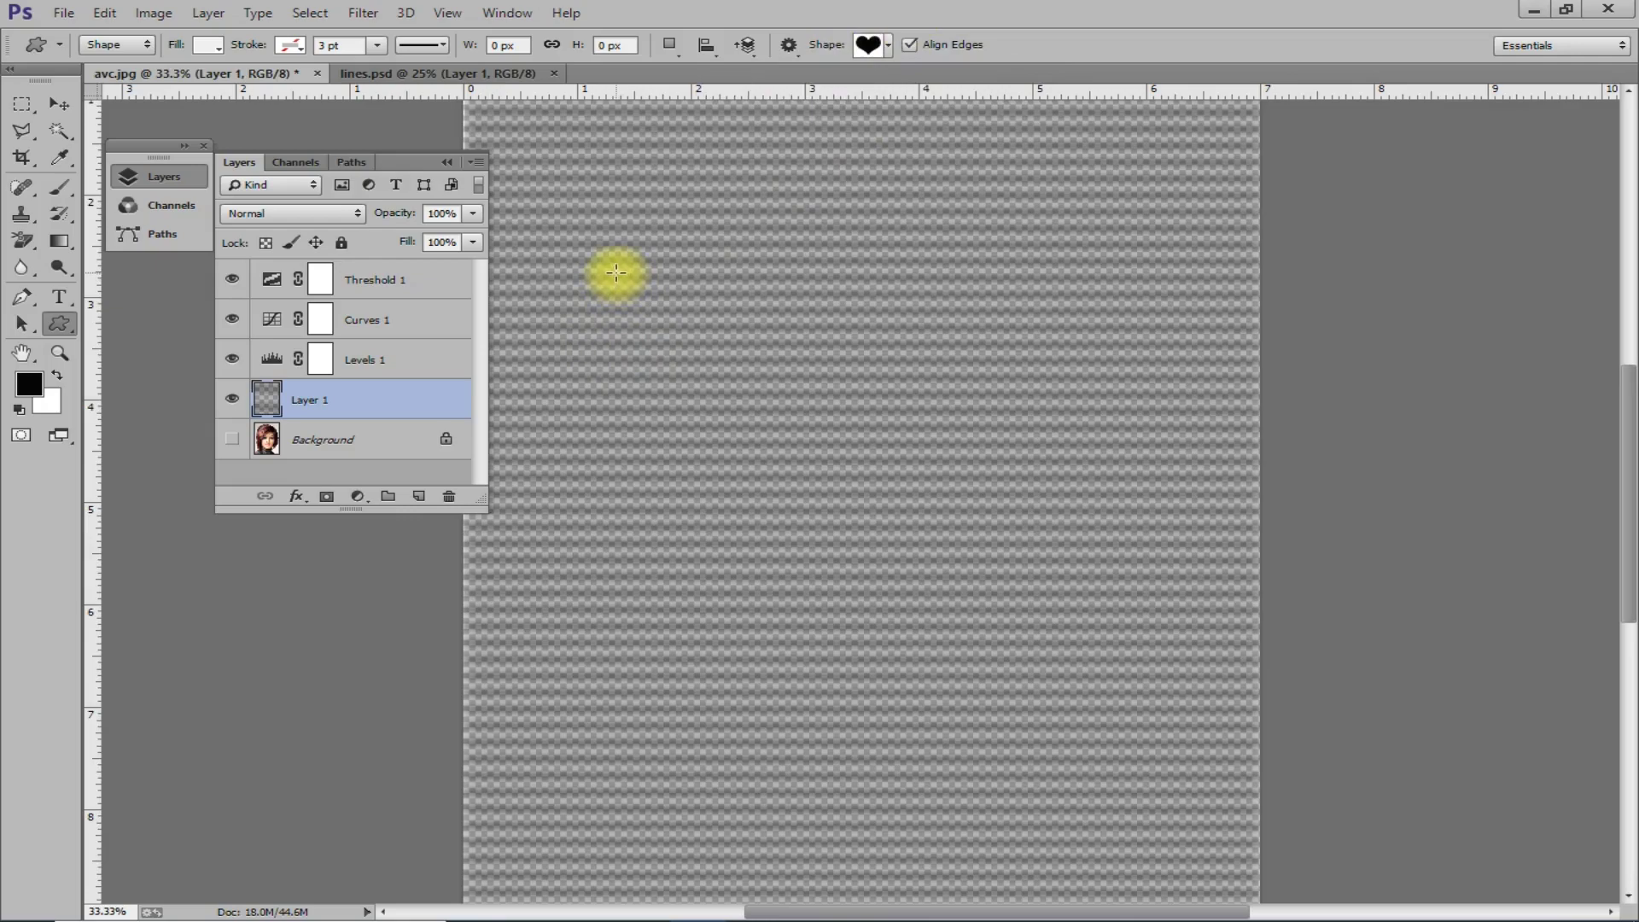
drag(617, 272, 1132, 683)
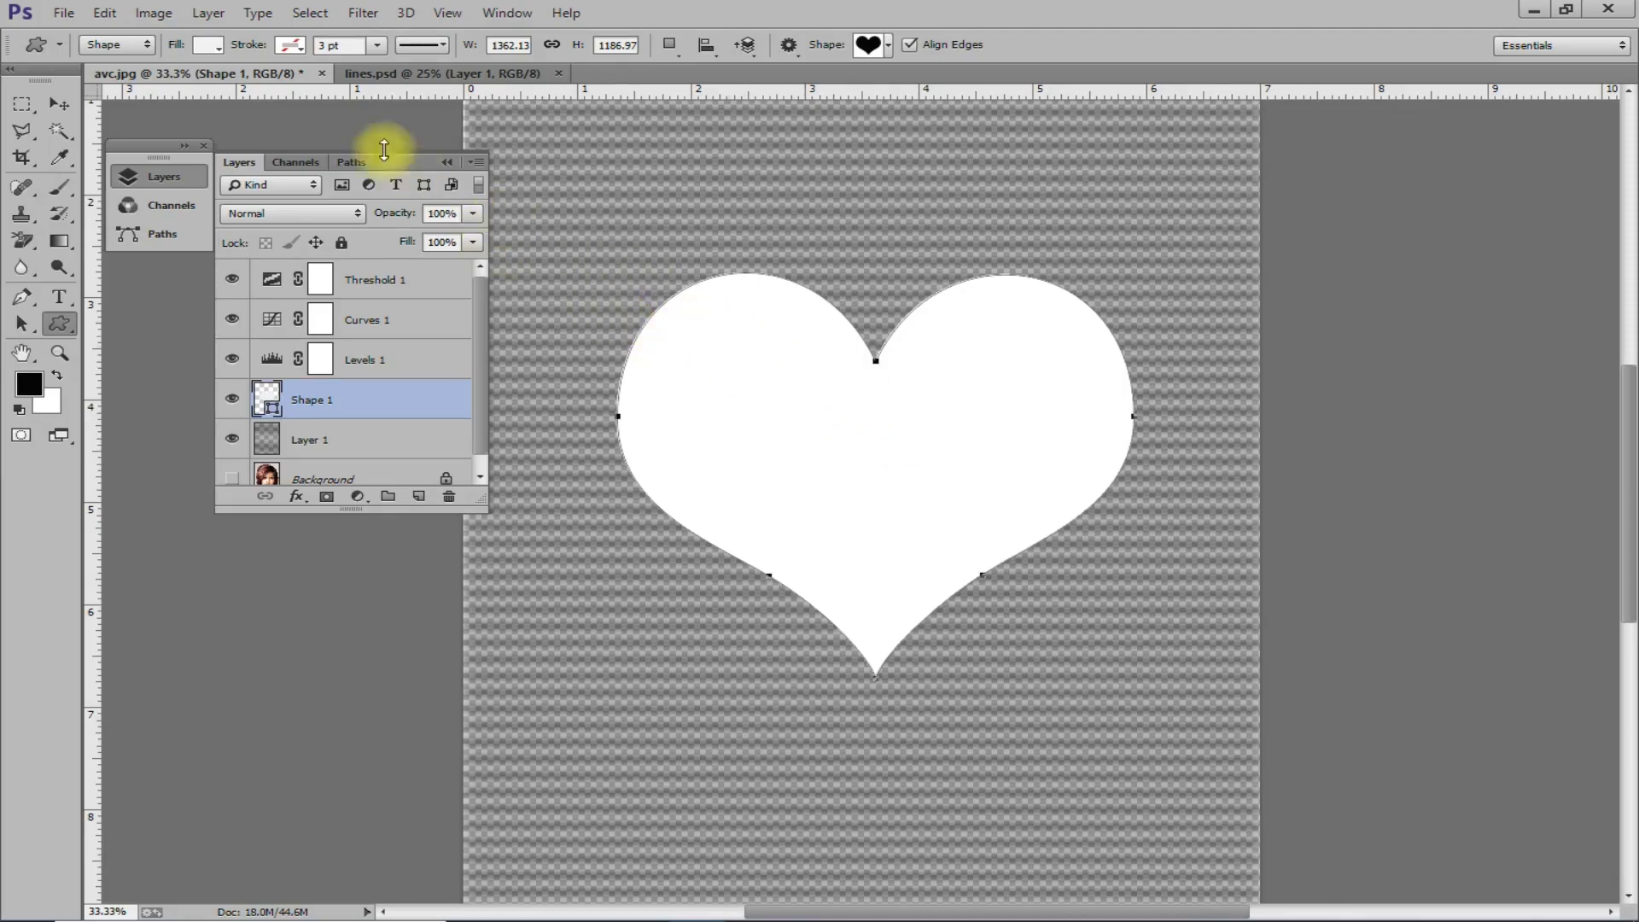
click(201, 20)
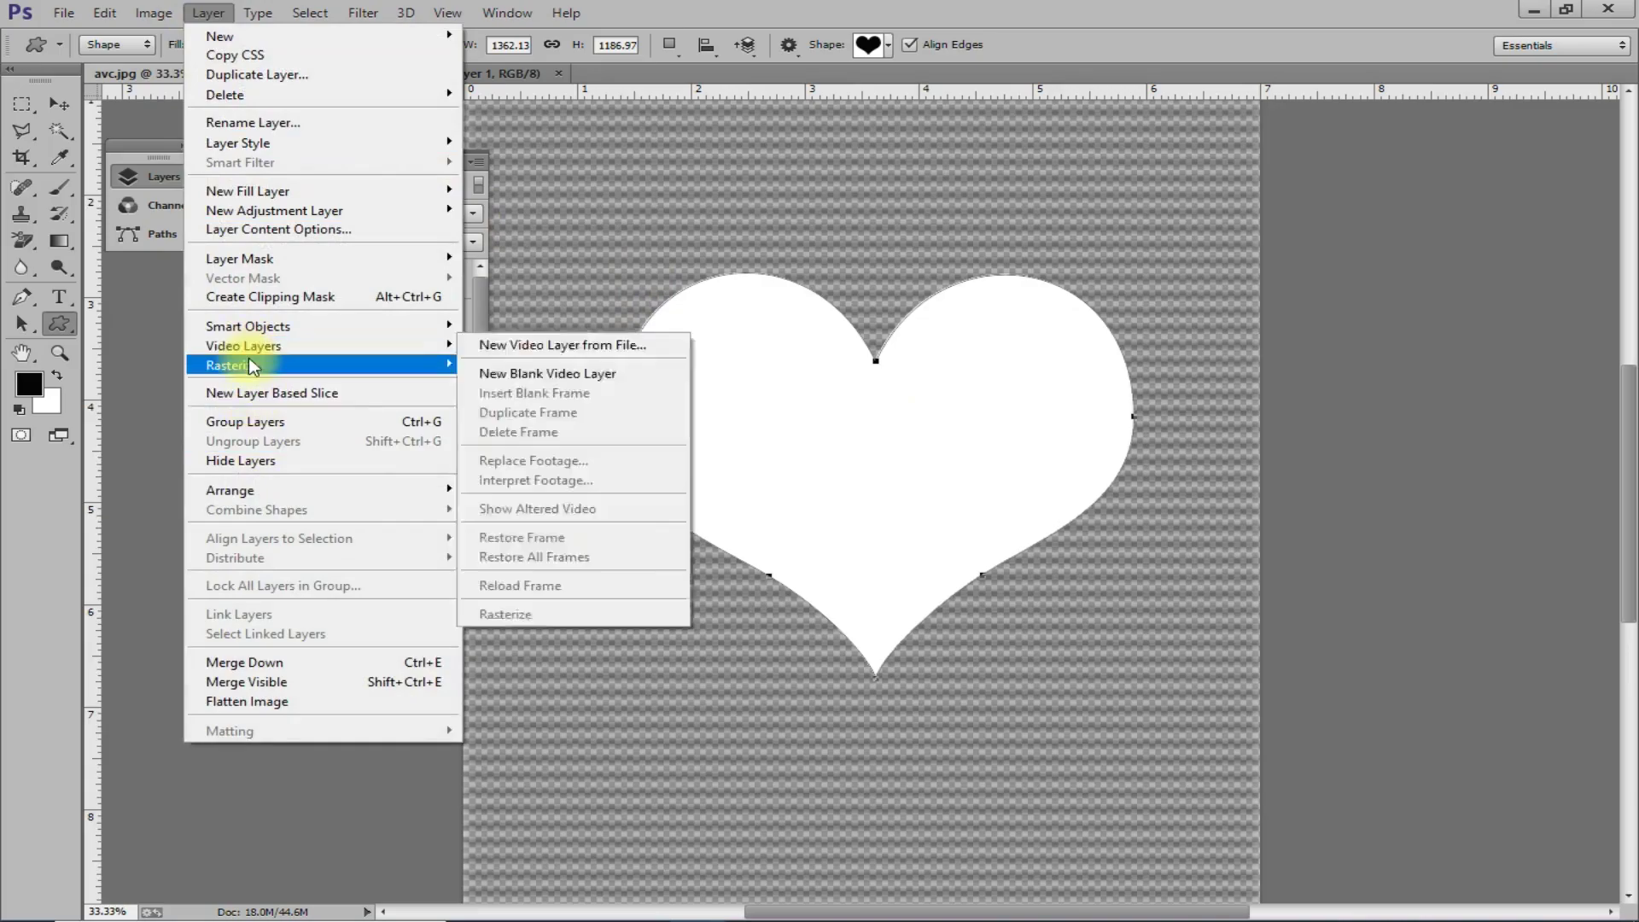
mouse_move(232, 365)
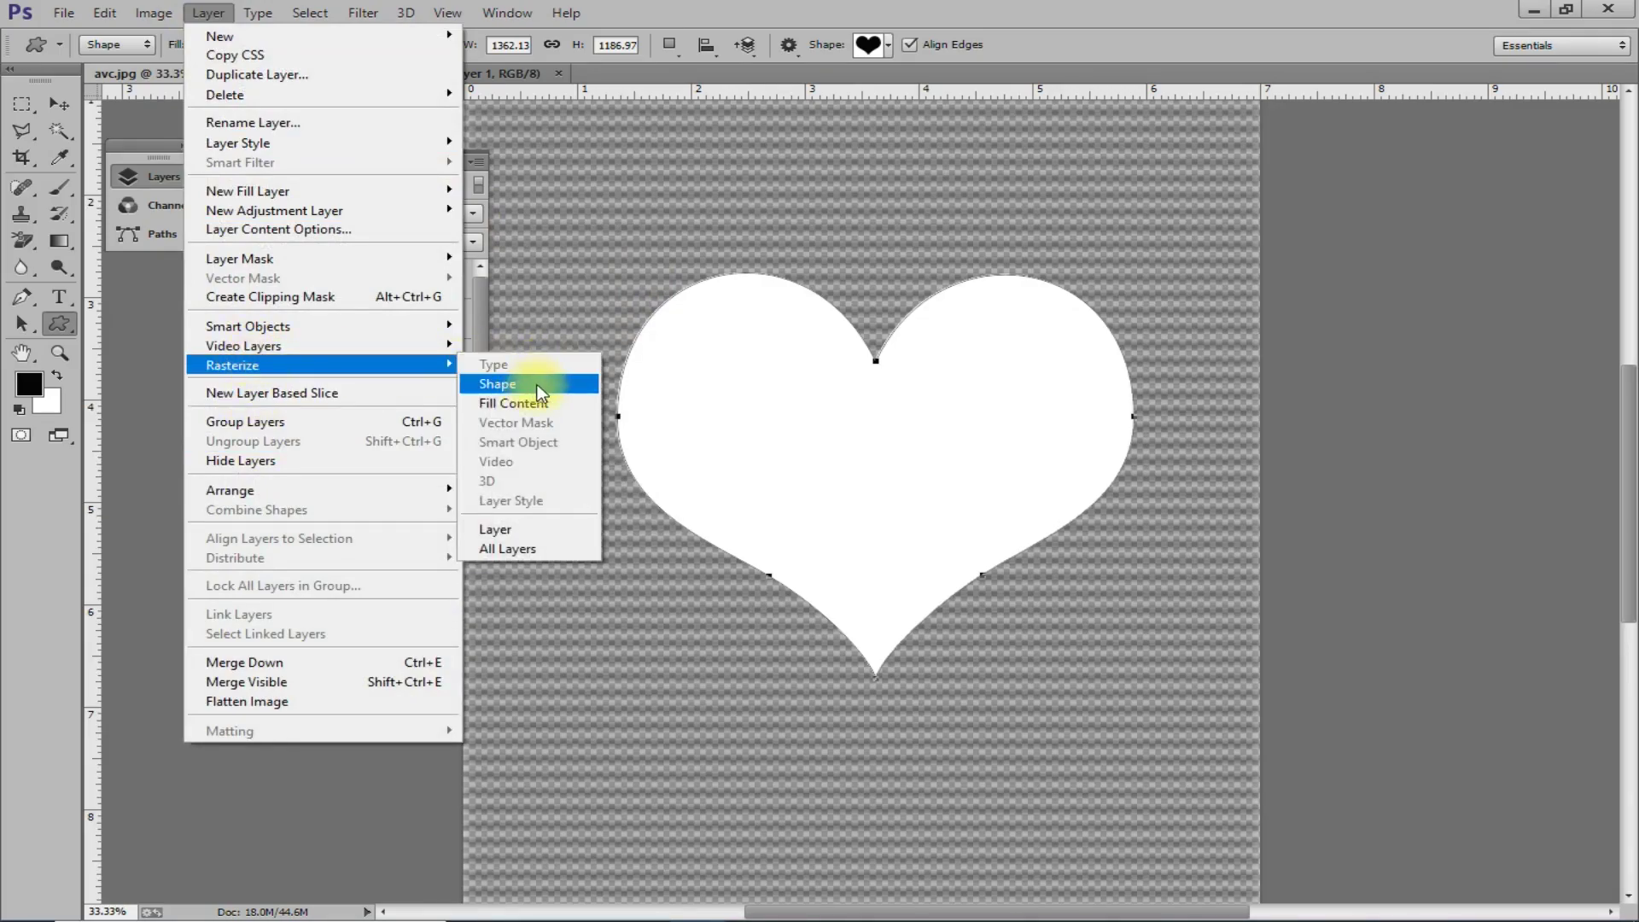
click(536, 384)
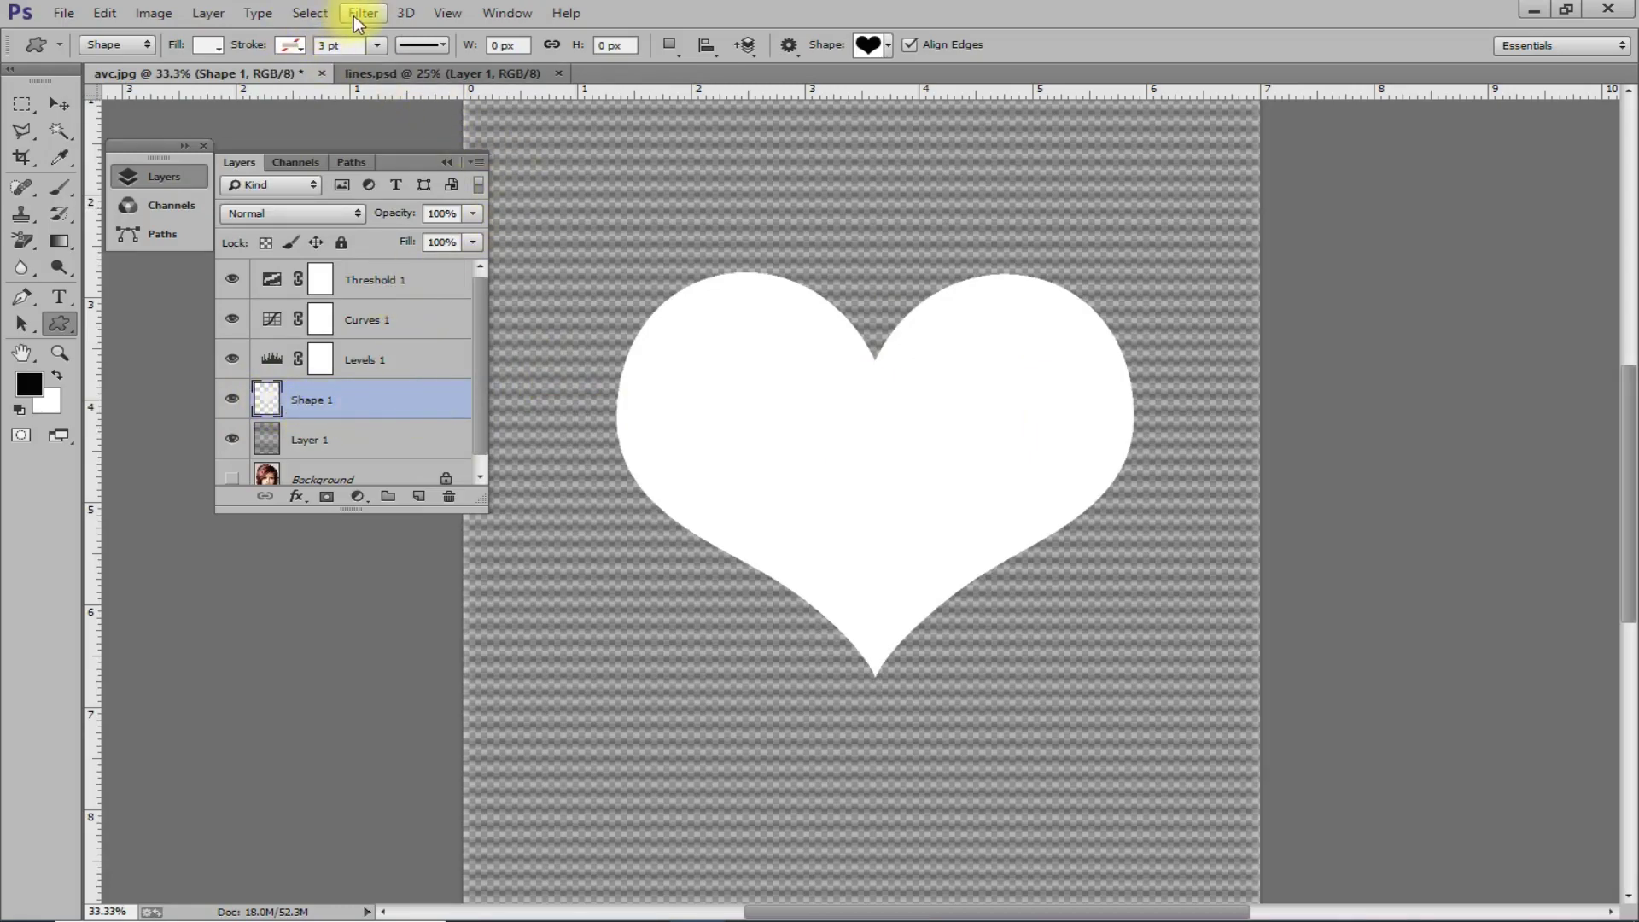
Soften the heart with a lower-radius Gaussian Blur and move it below the stripe layer.
click(295, 12)
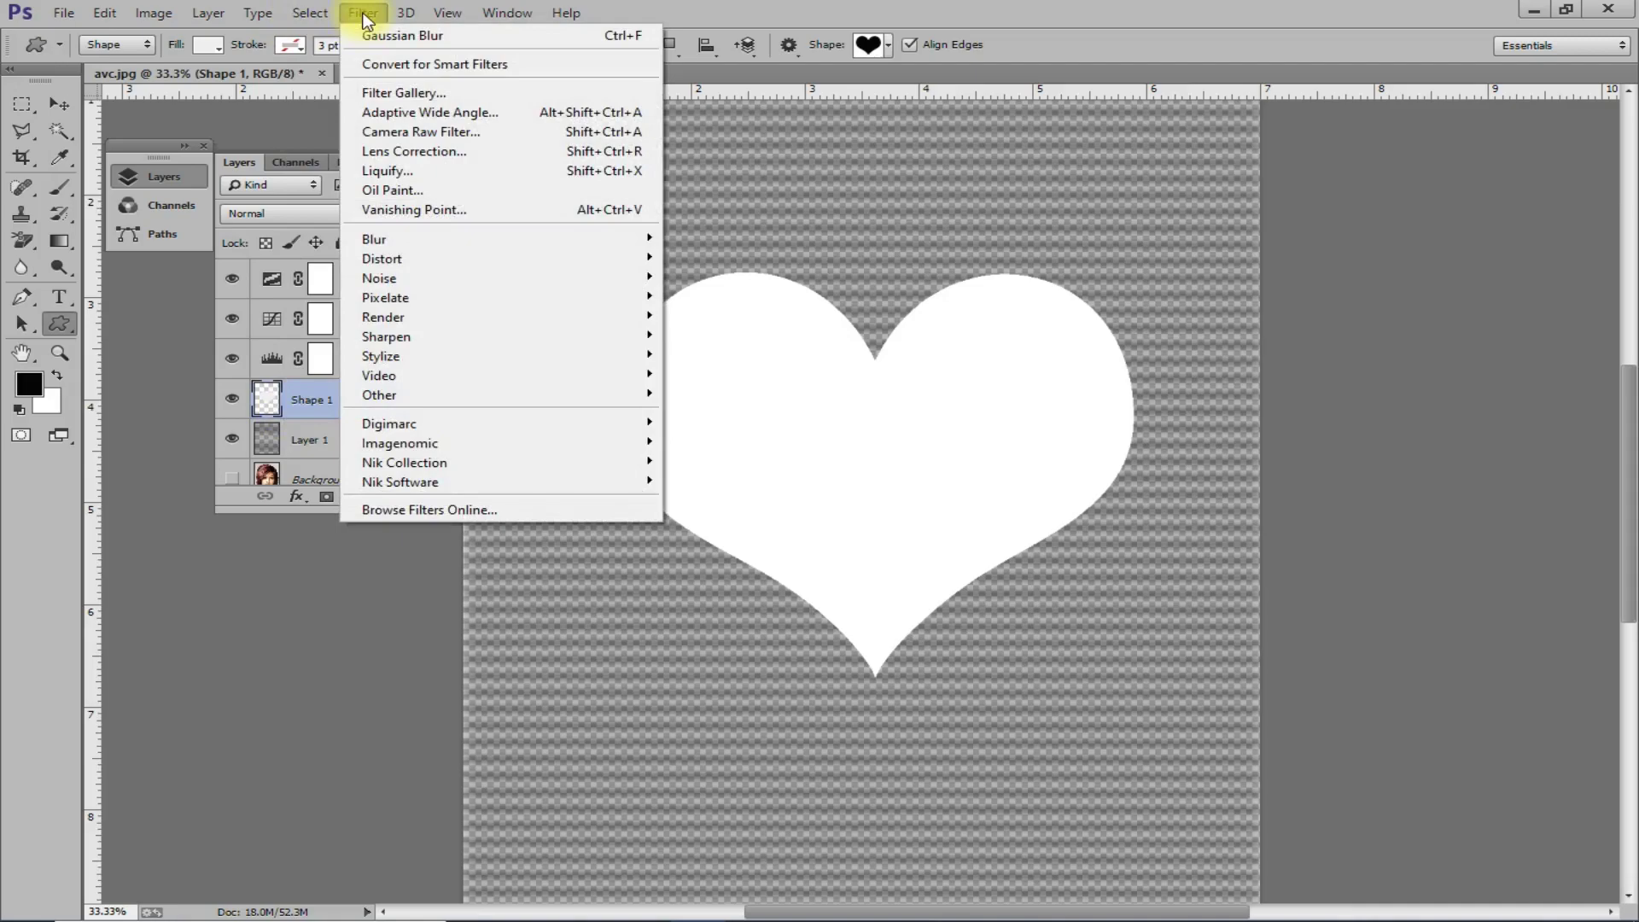
mouse_move(374, 238)
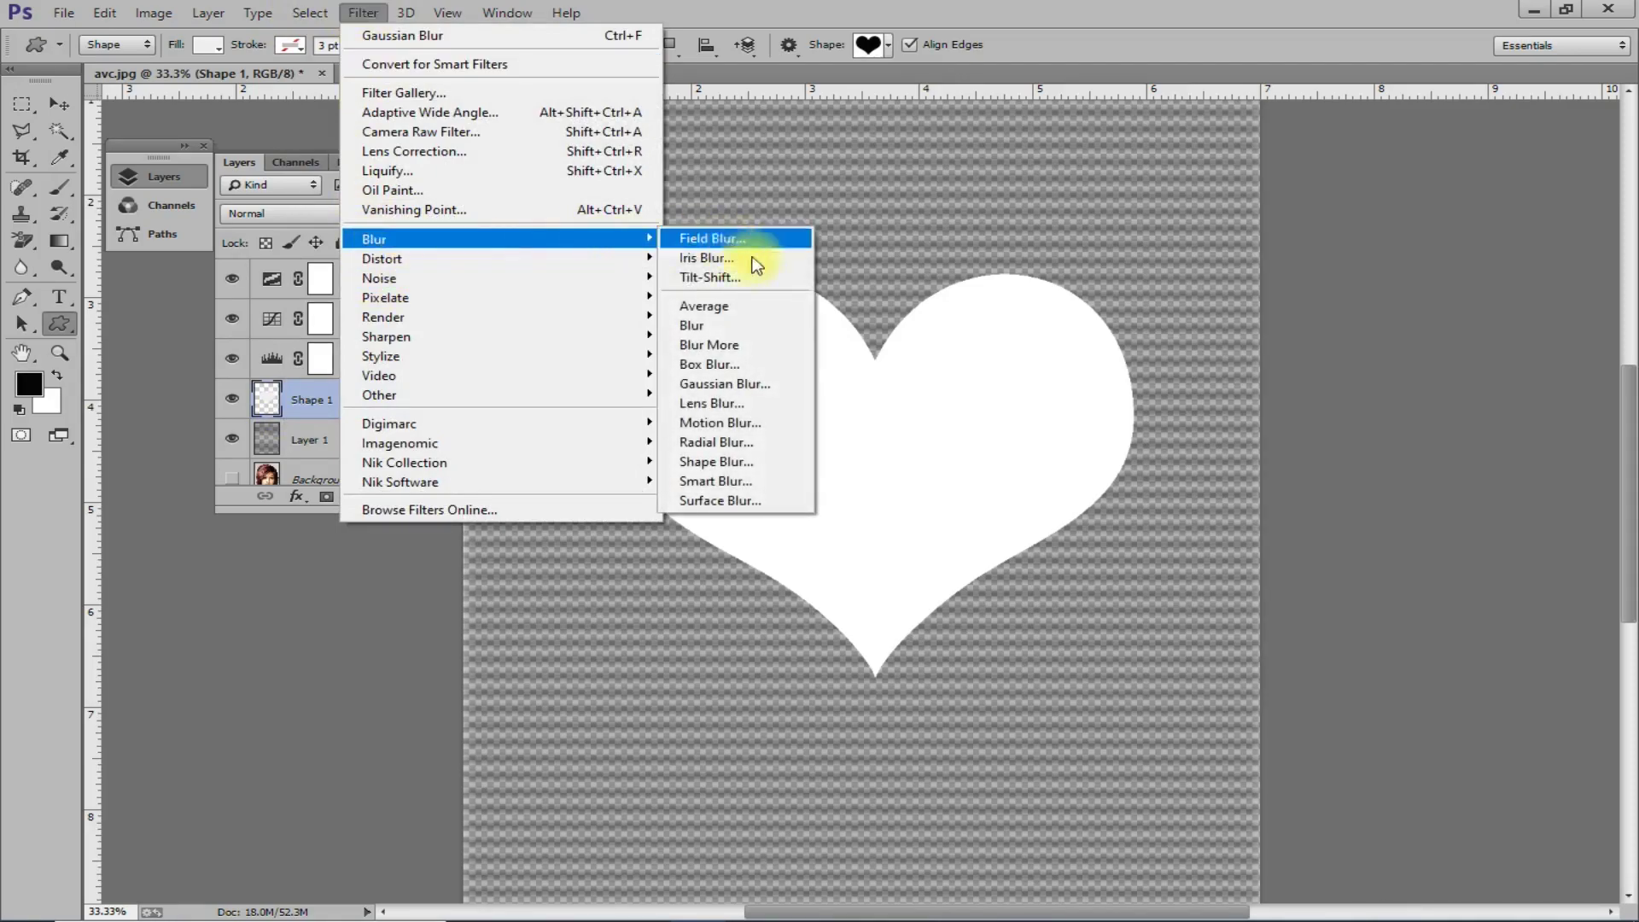
click(743, 384)
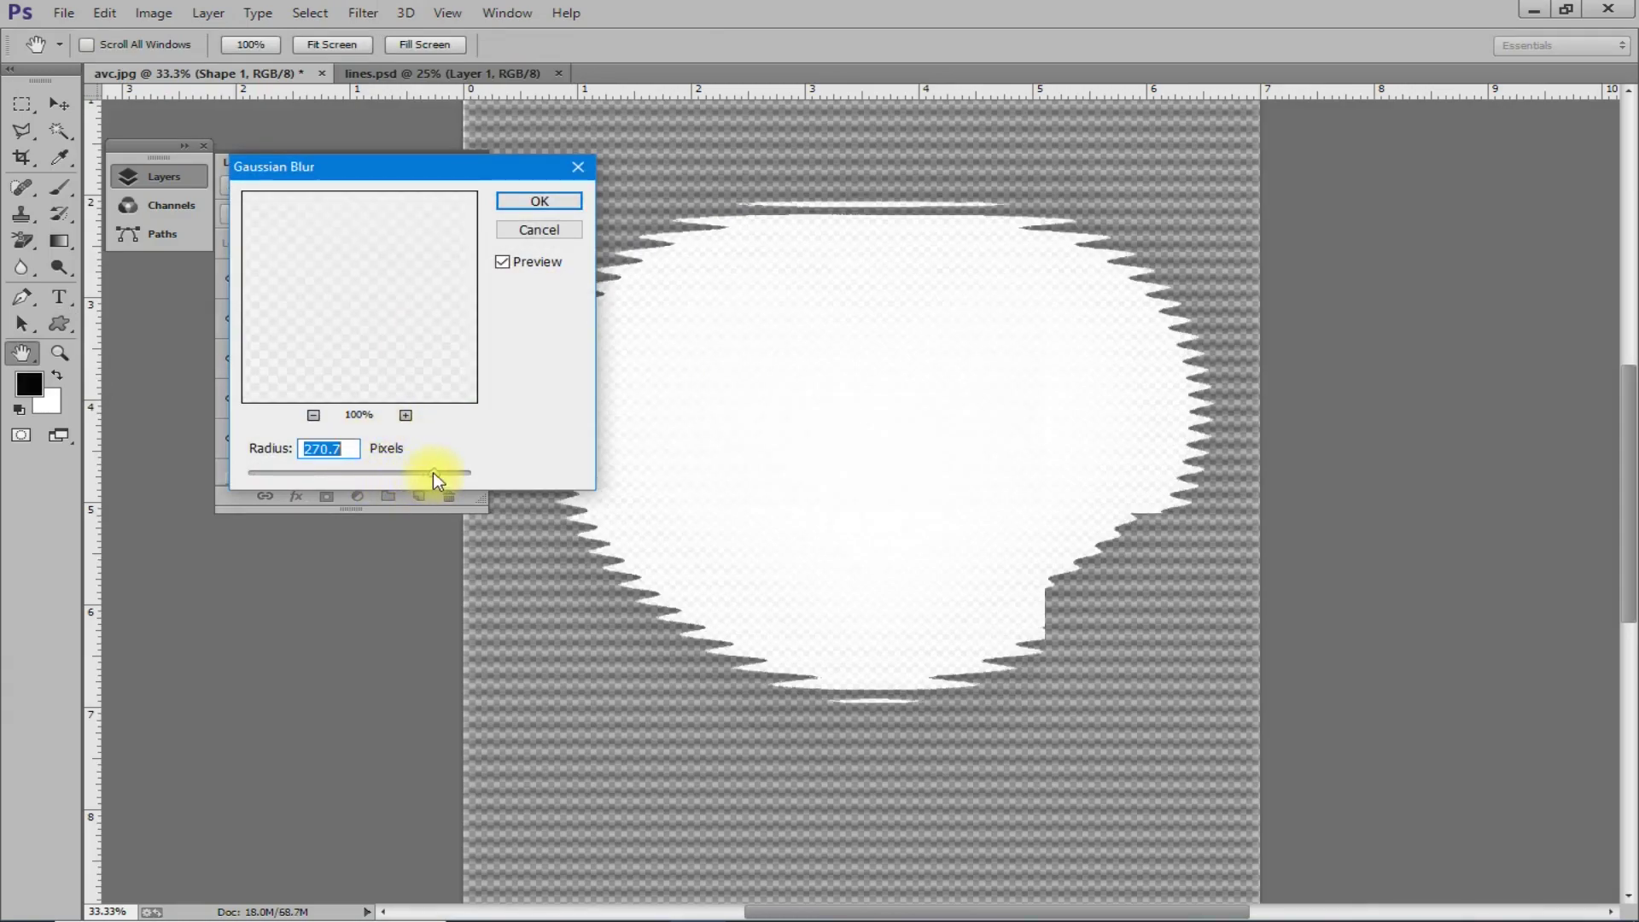
drag(433, 473, 376, 473)
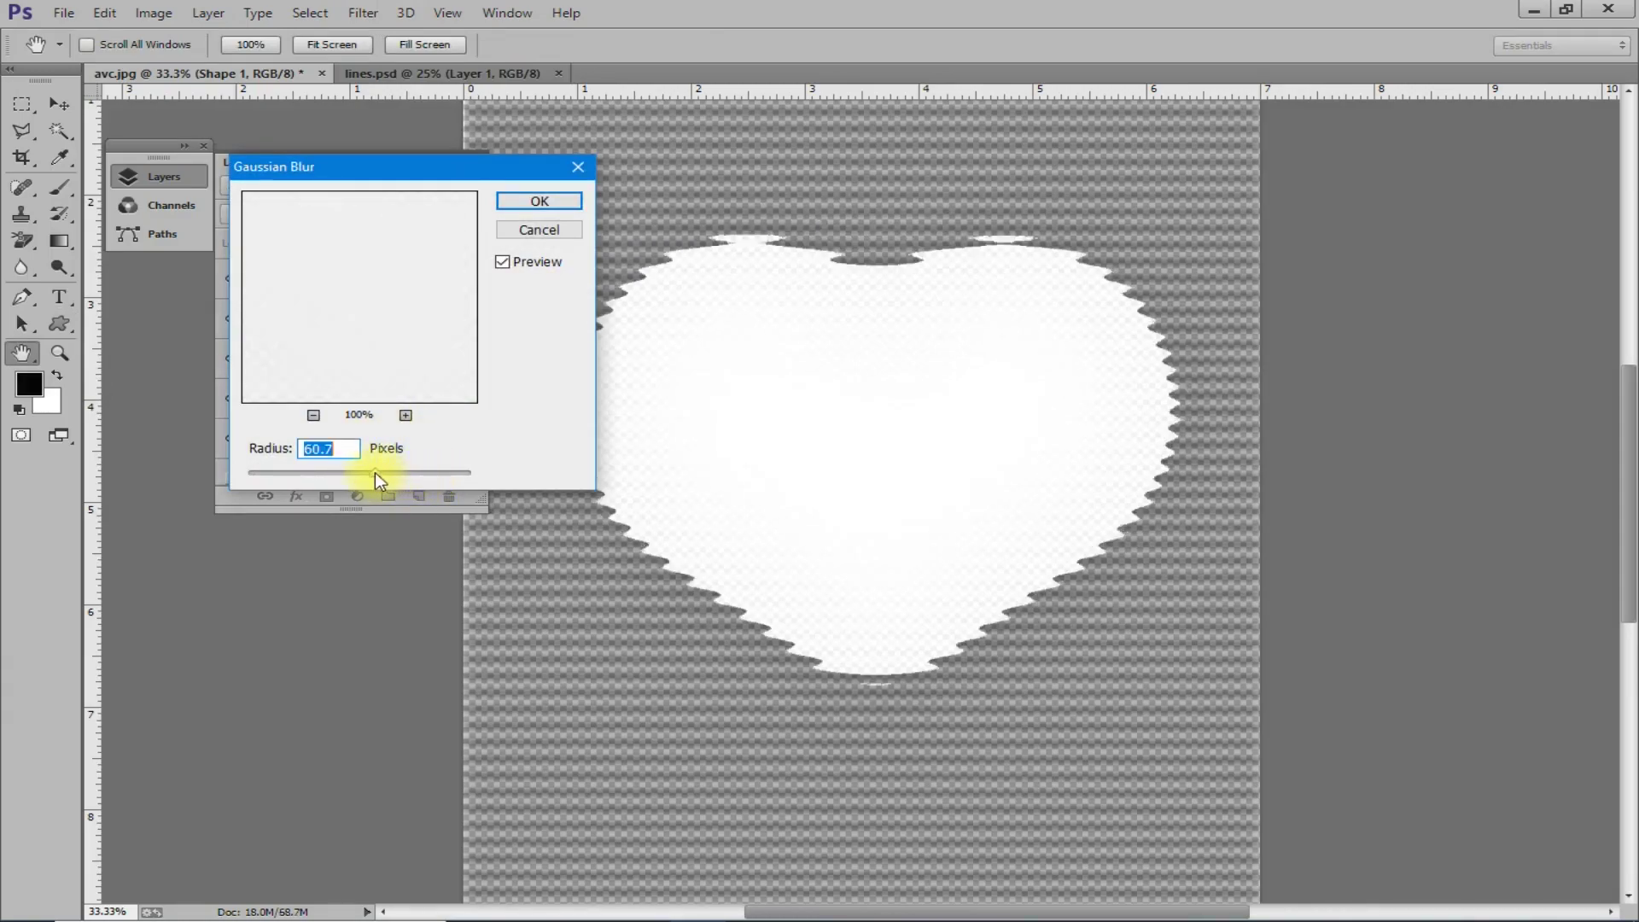
click(539, 201)
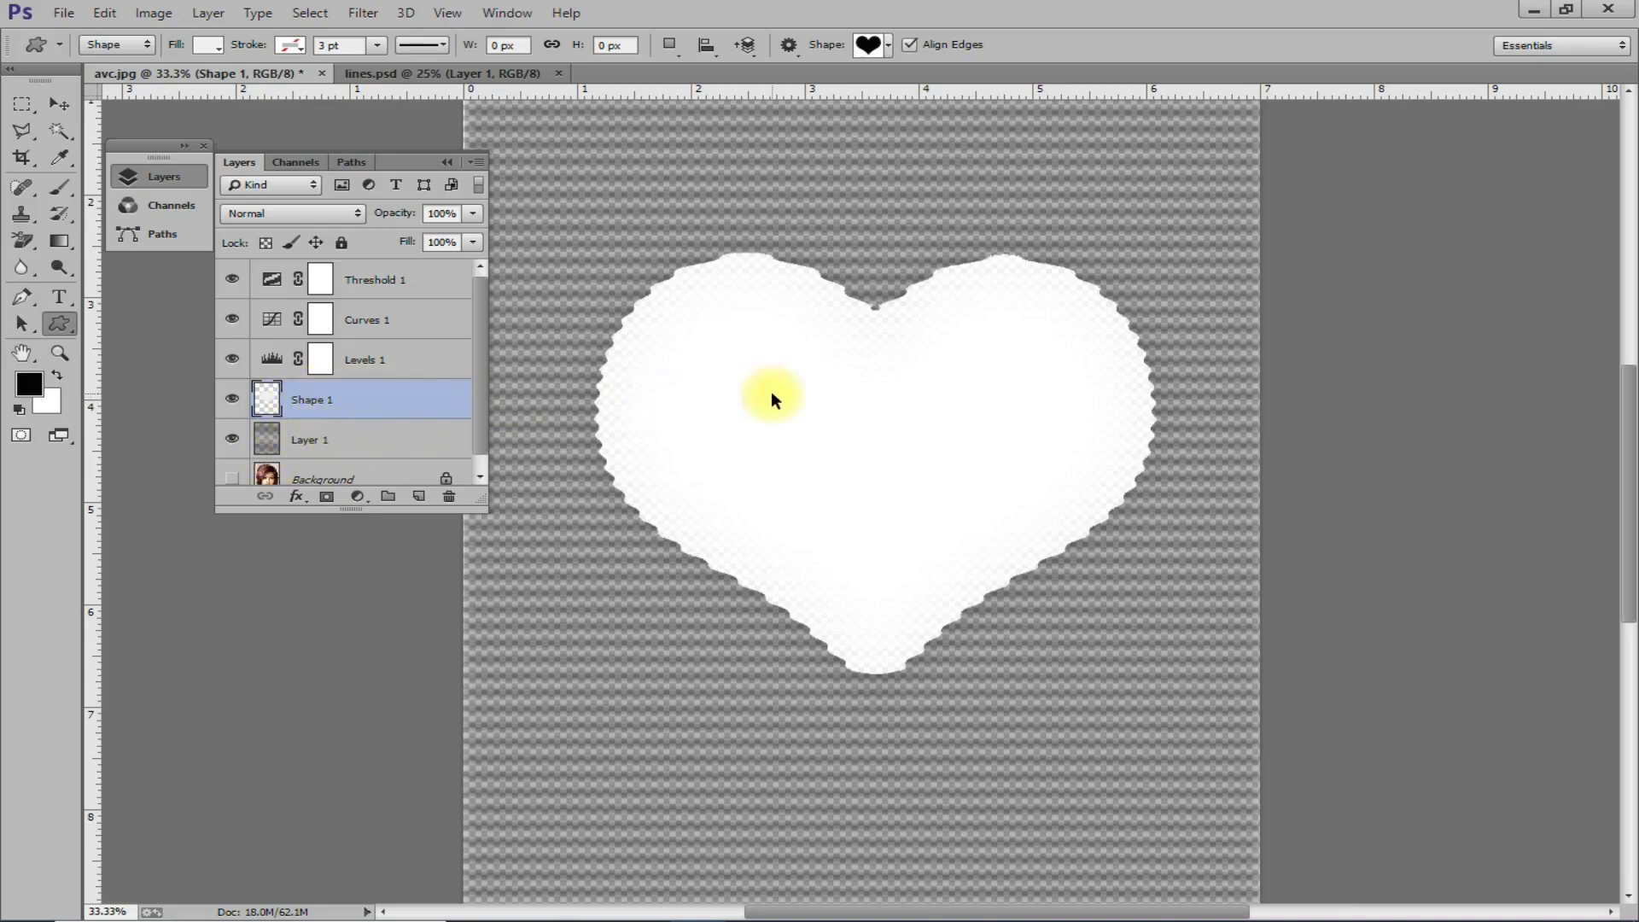
key(ctrl+bracketleft)
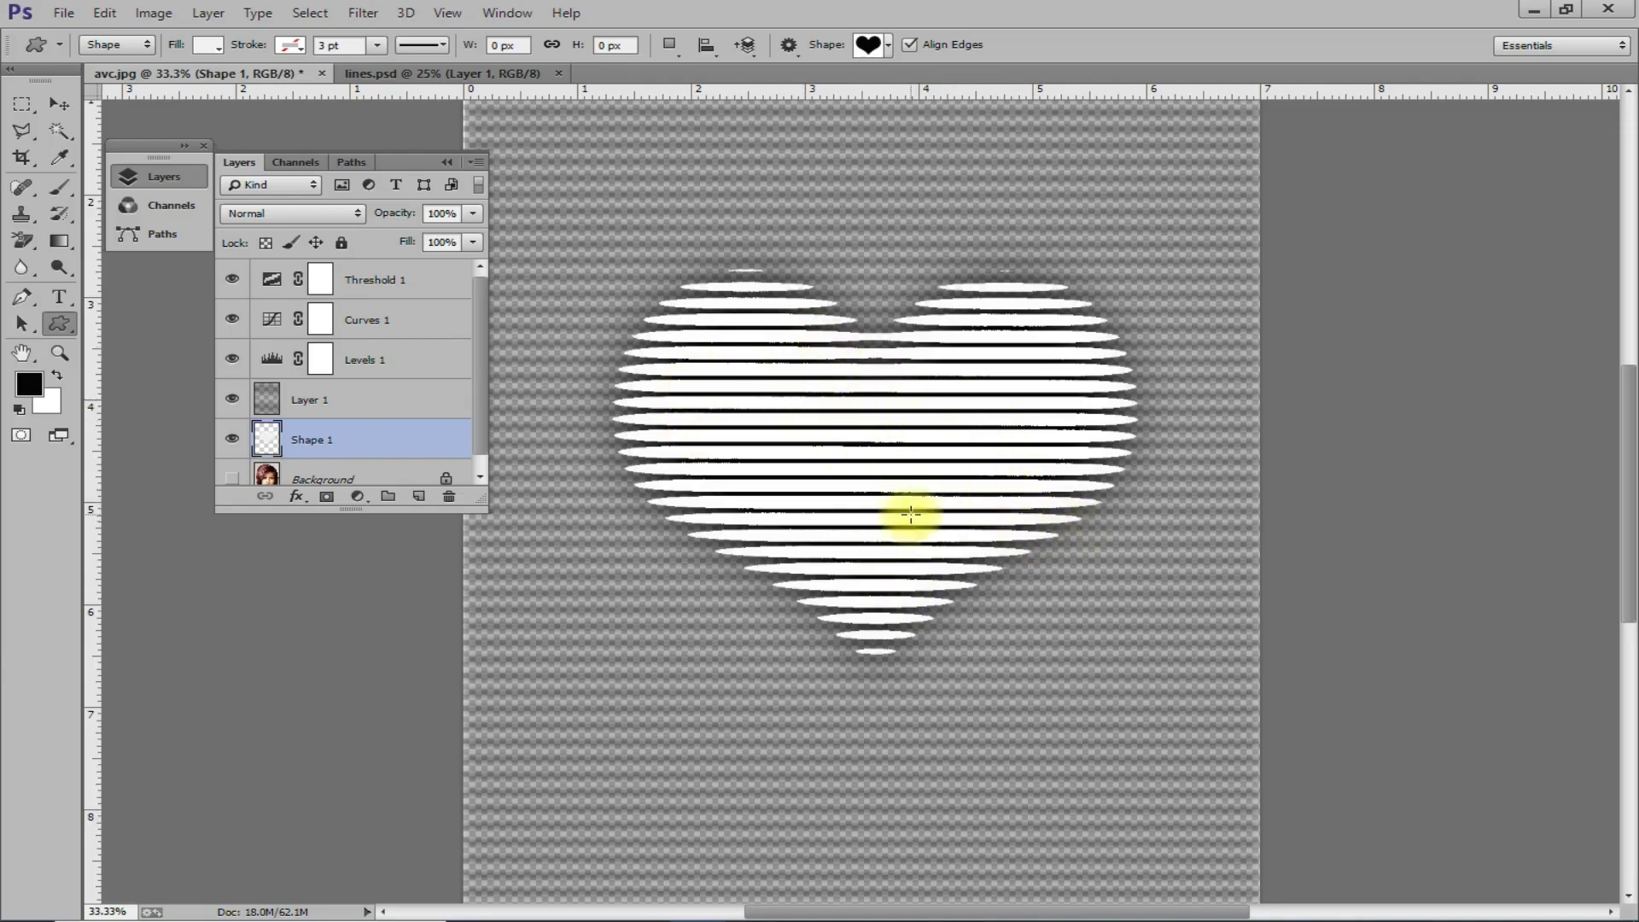
Shift the stripe layer slightly with the Move tool.
click(367, 400)
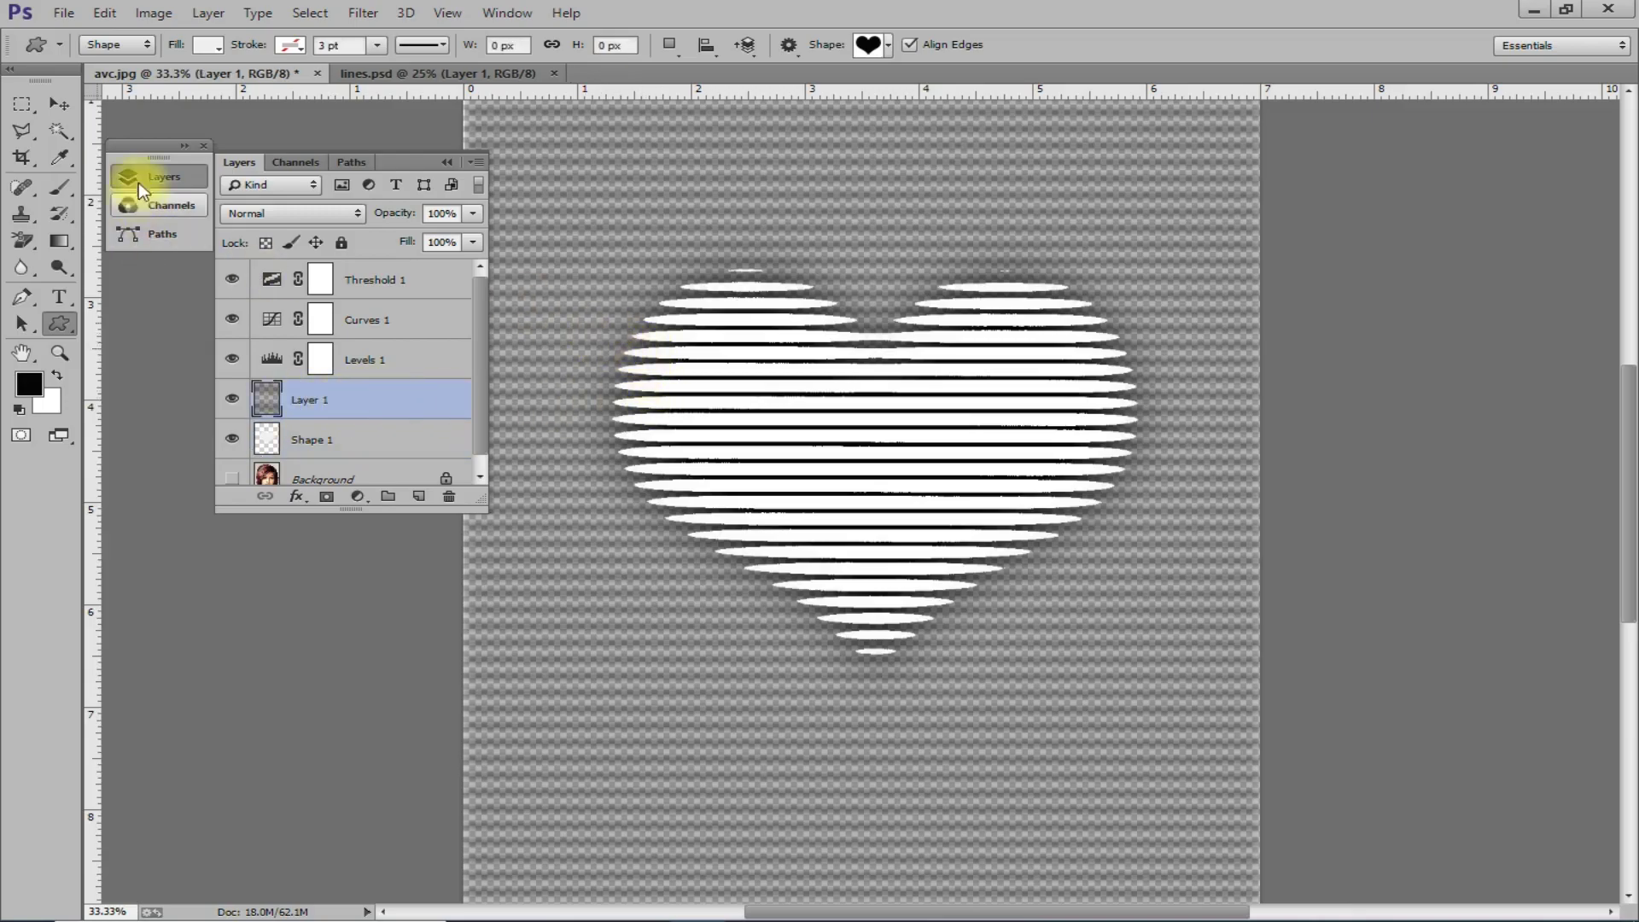
click(68, 102)
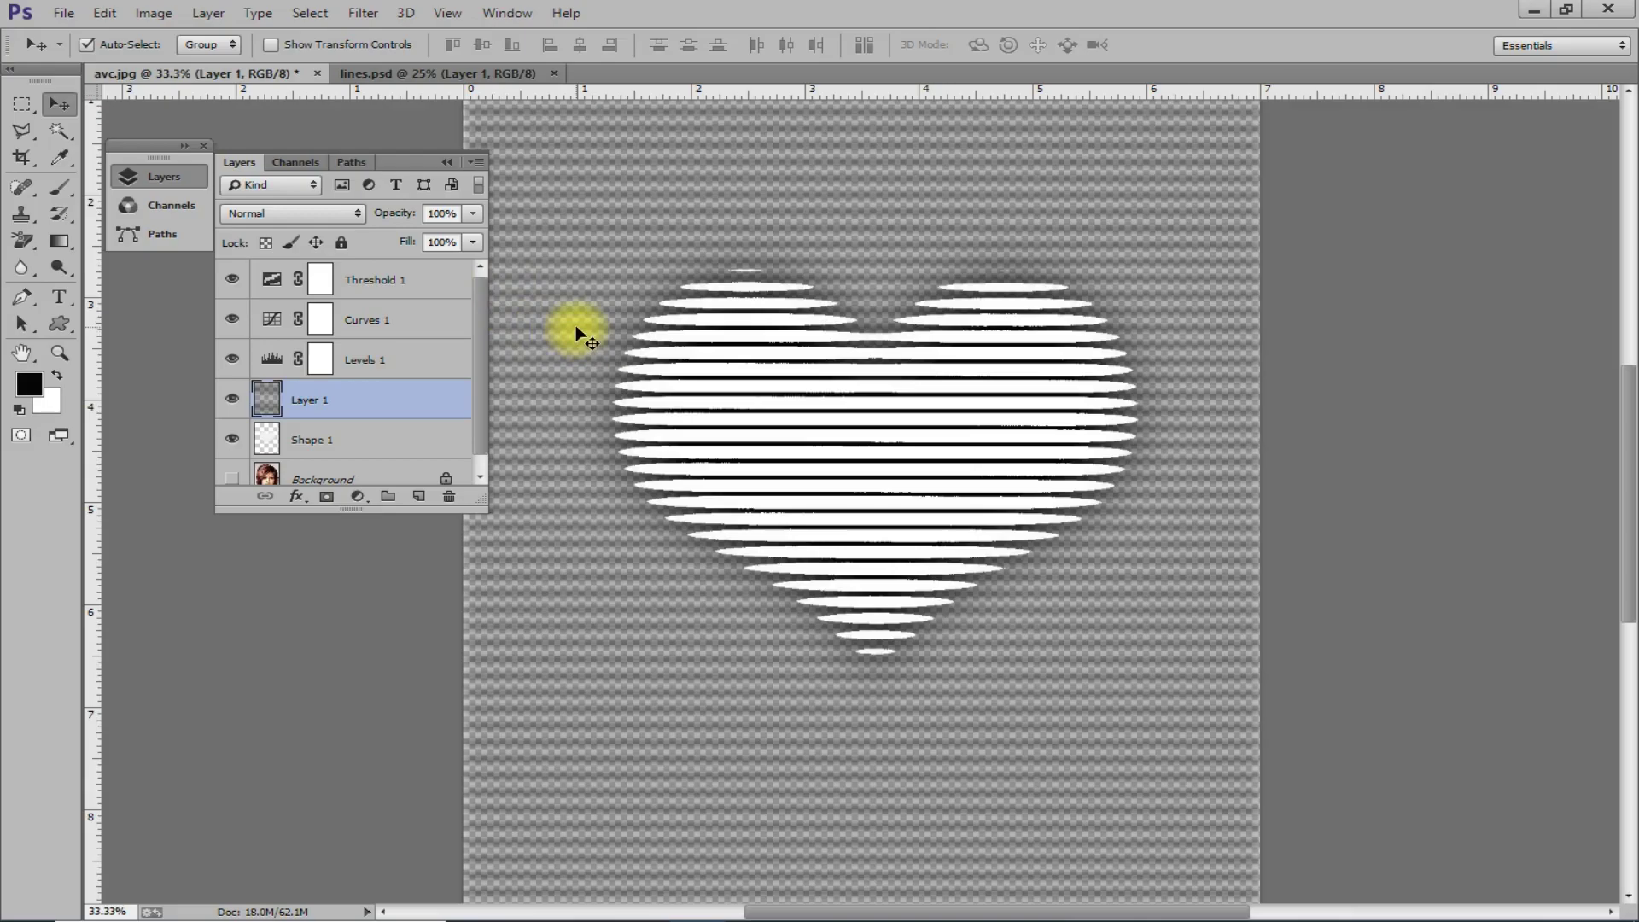
drag(576, 333, 585, 335)
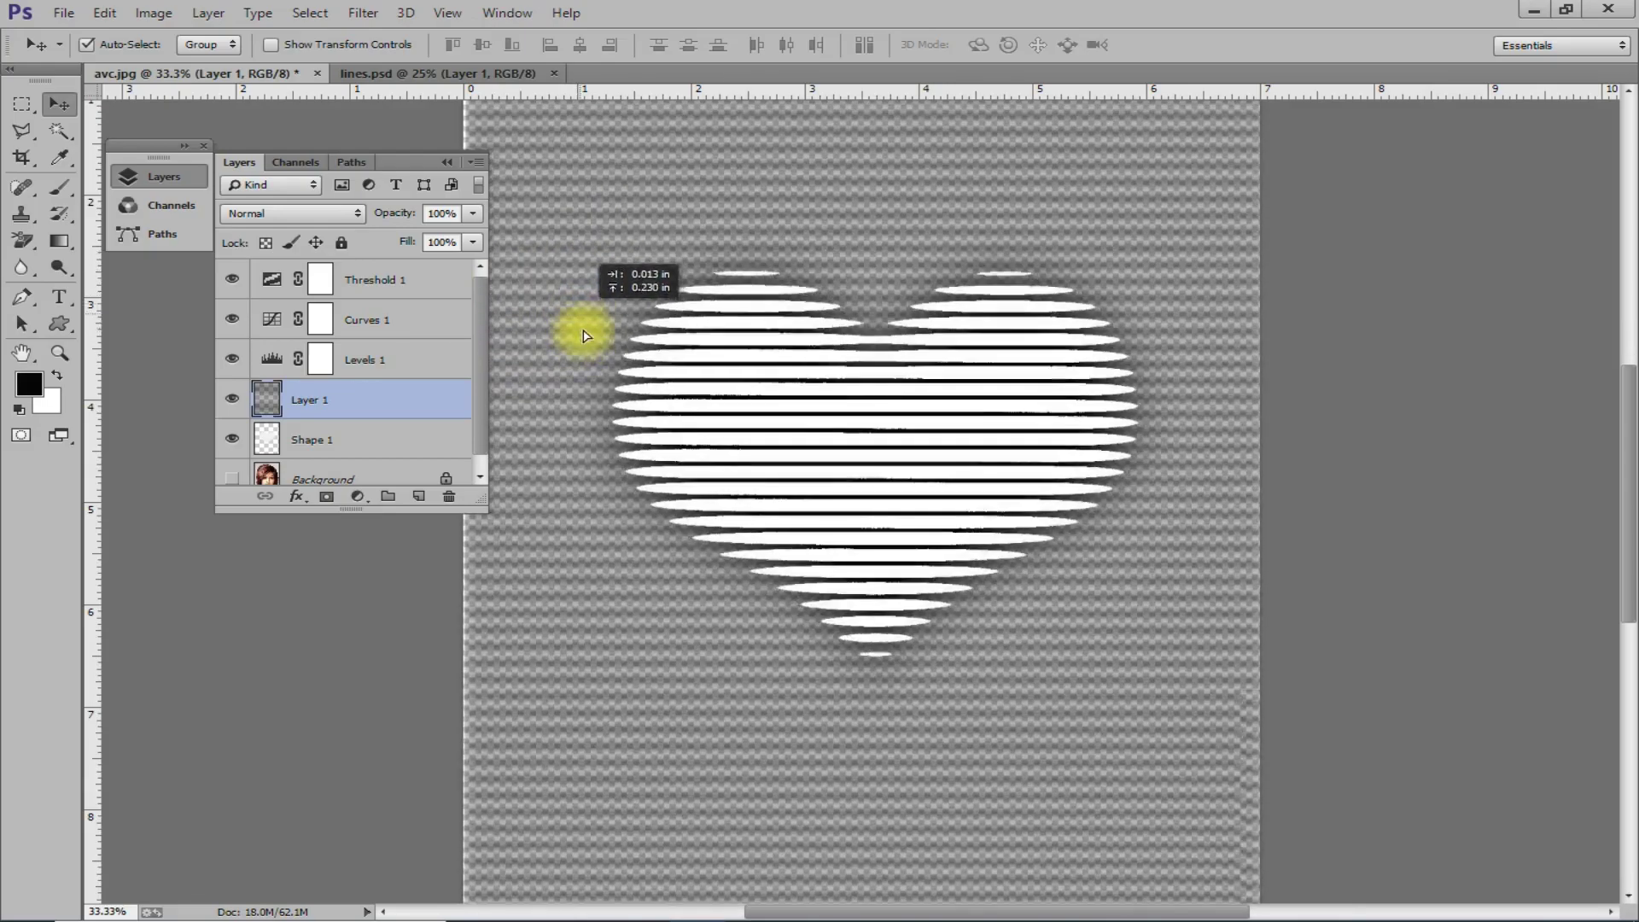
drag(586, 336, 579, 327)
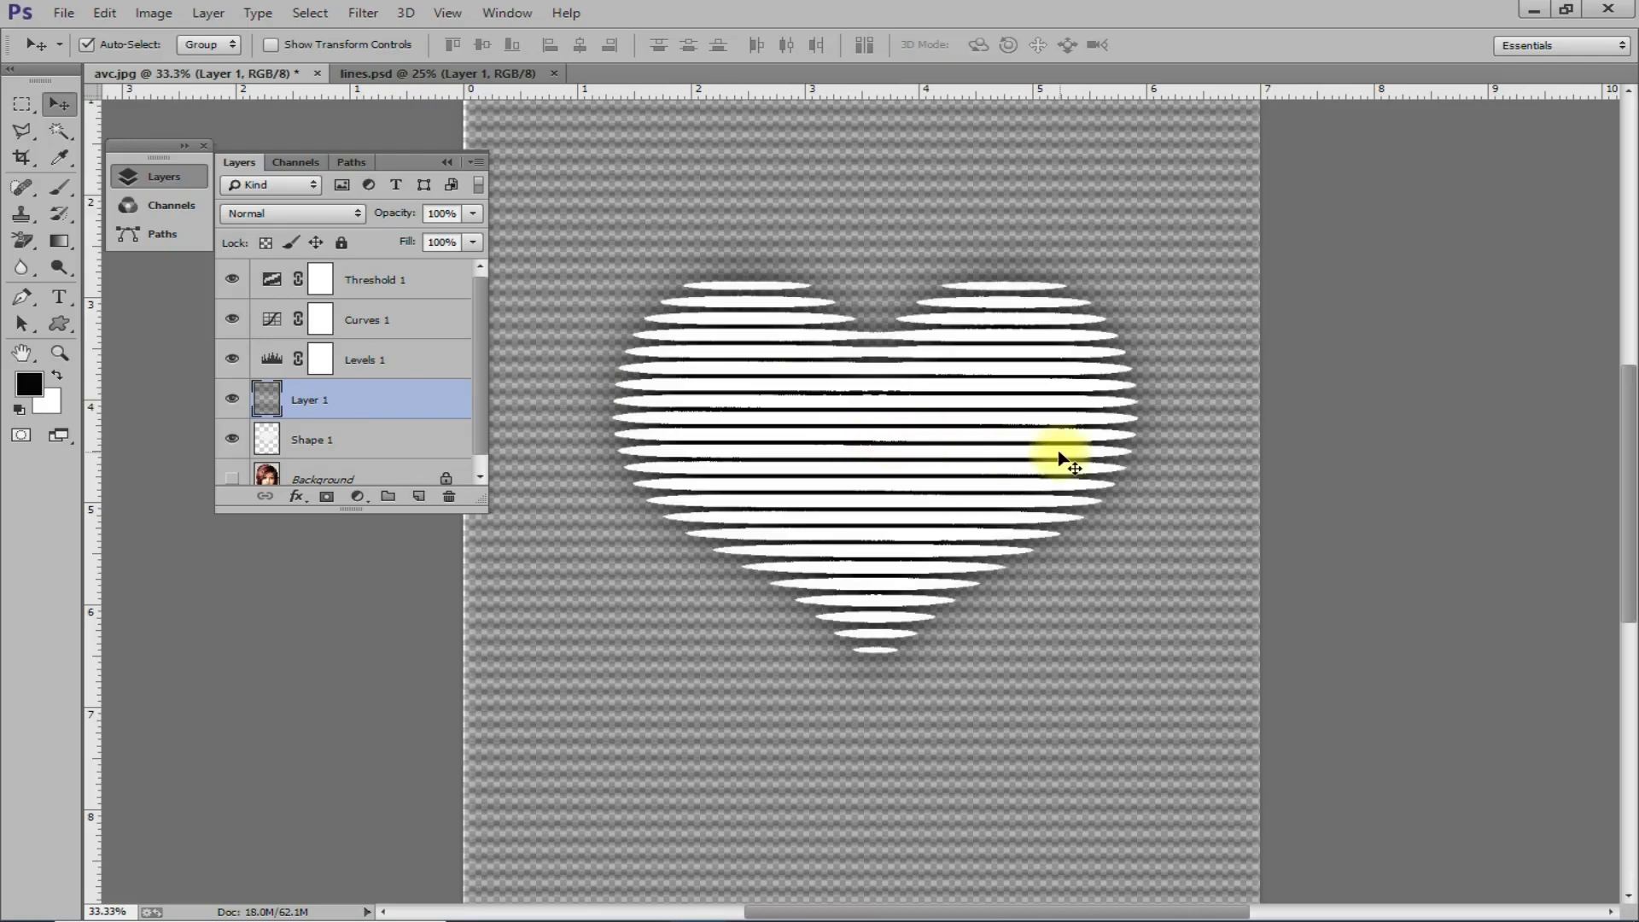
Rotate the stripe layer to a gentle tilt across the heart.
key(ctrl+t)
mouse_move(1366, 502)
mouse_down()
mouse_move(1378, 398)
mouse_move(1344, 288)
mouse_move(1292, 242)
mouse_up()
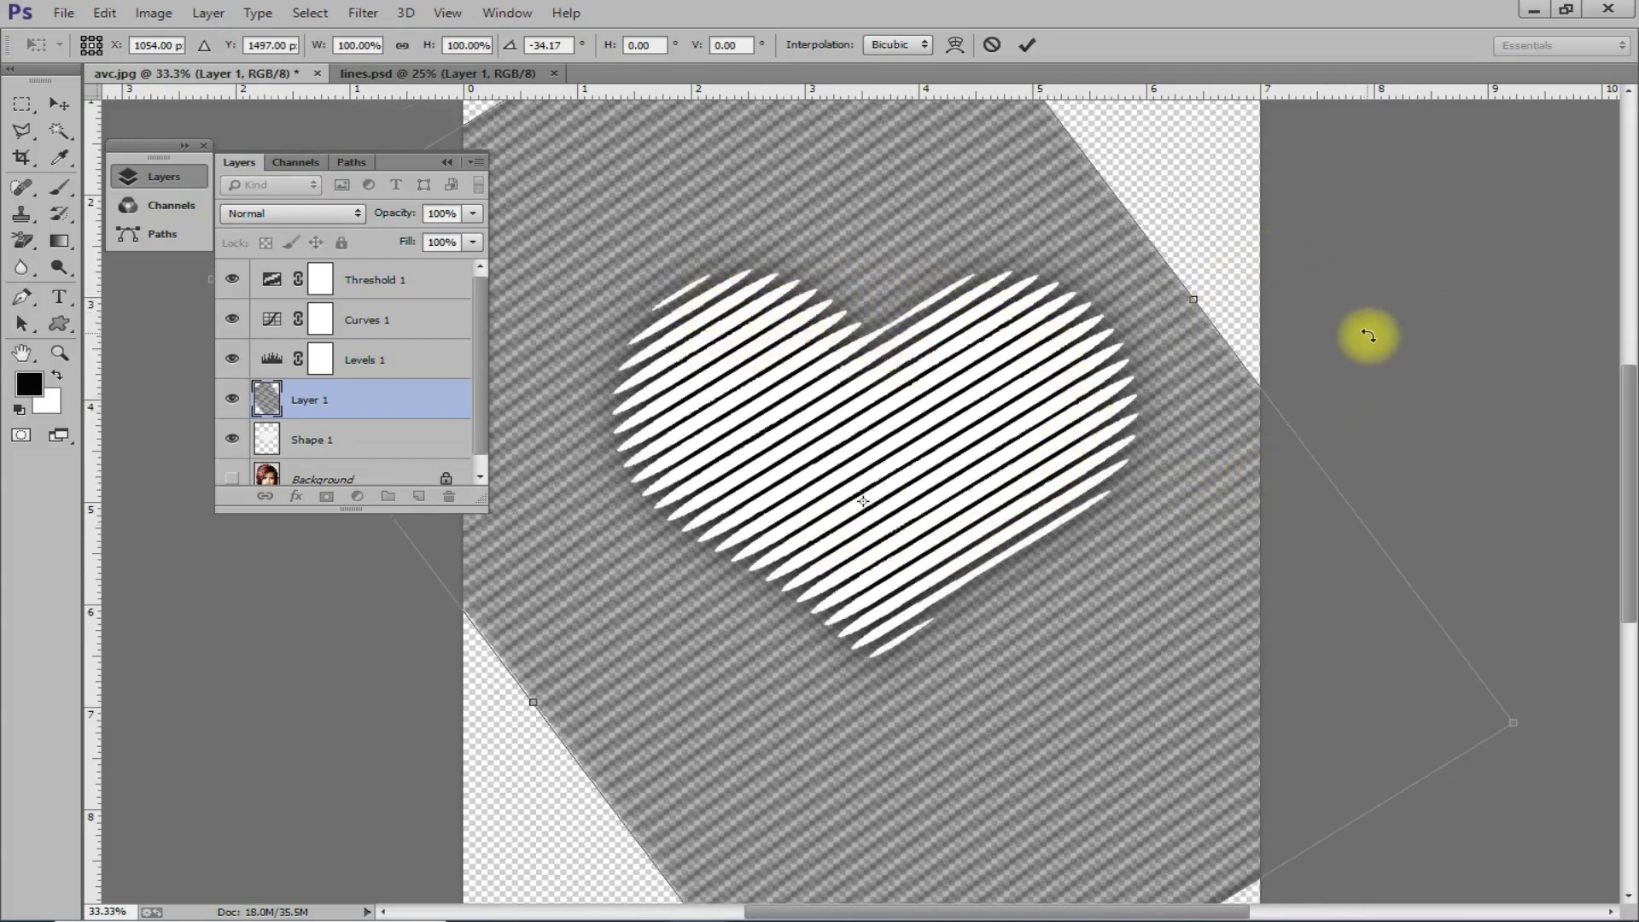
mouse_move(1361, 336)
mouse_down()
mouse_move(1401, 518)
mouse_move(1288, 670)
mouse_move(1221, 712)
mouse_move(1321, 541)
mouse_move(1310, 454)
mouse_move(1272, 368)
mouse_move(1218, 322)
mouse_move(1255, 355)
mouse_move(1252, 593)
mouse_up()
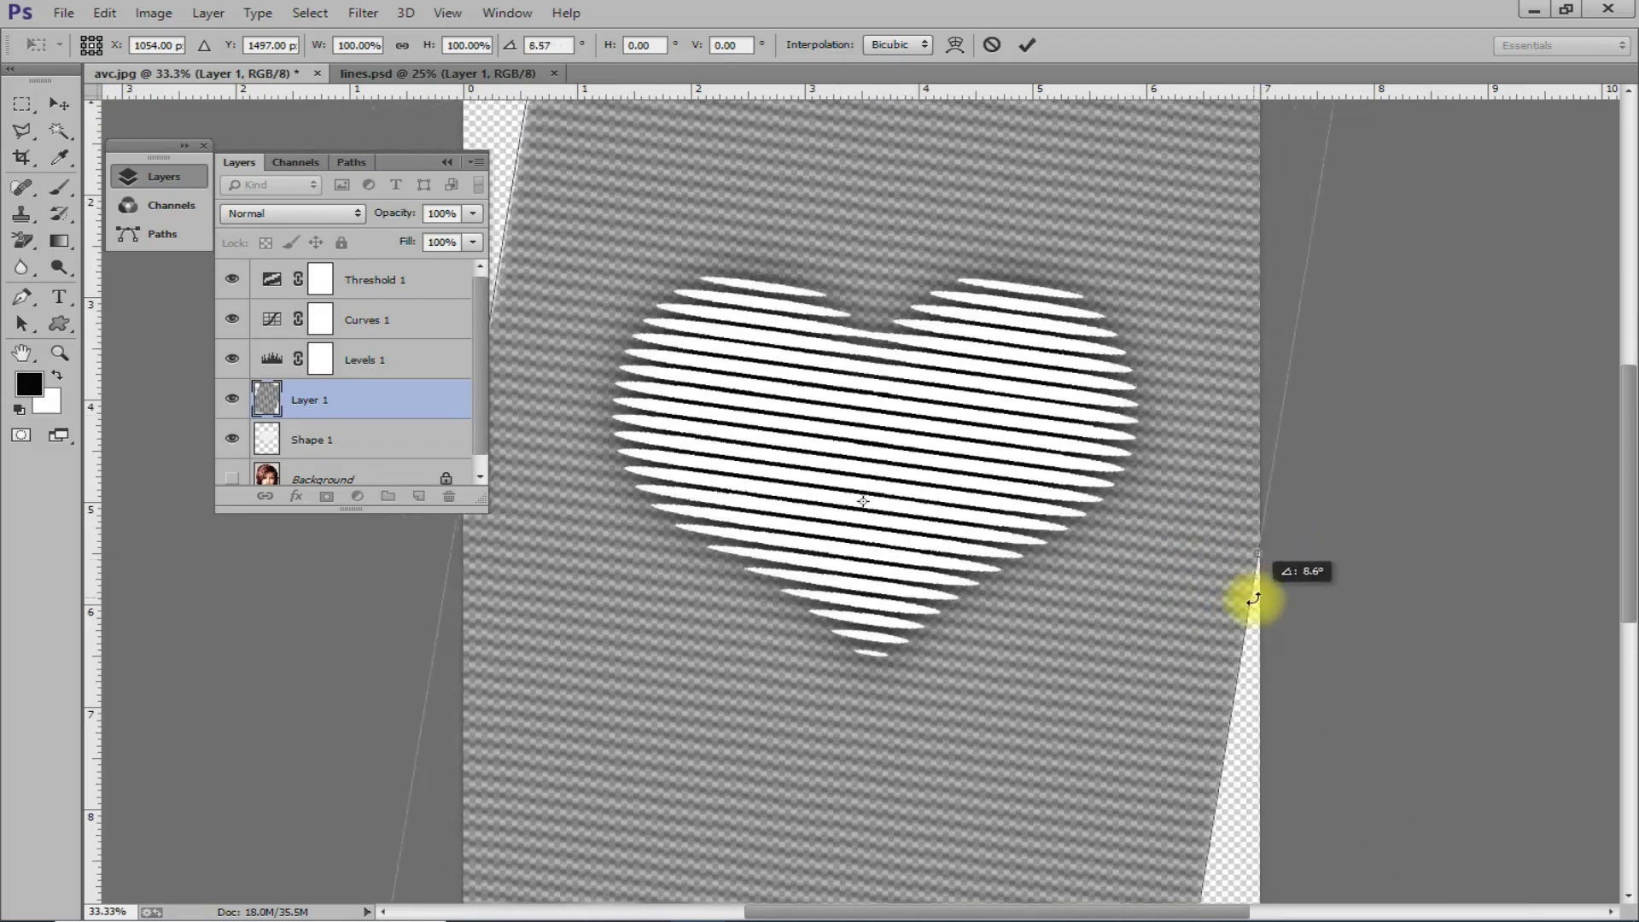
key(Return)
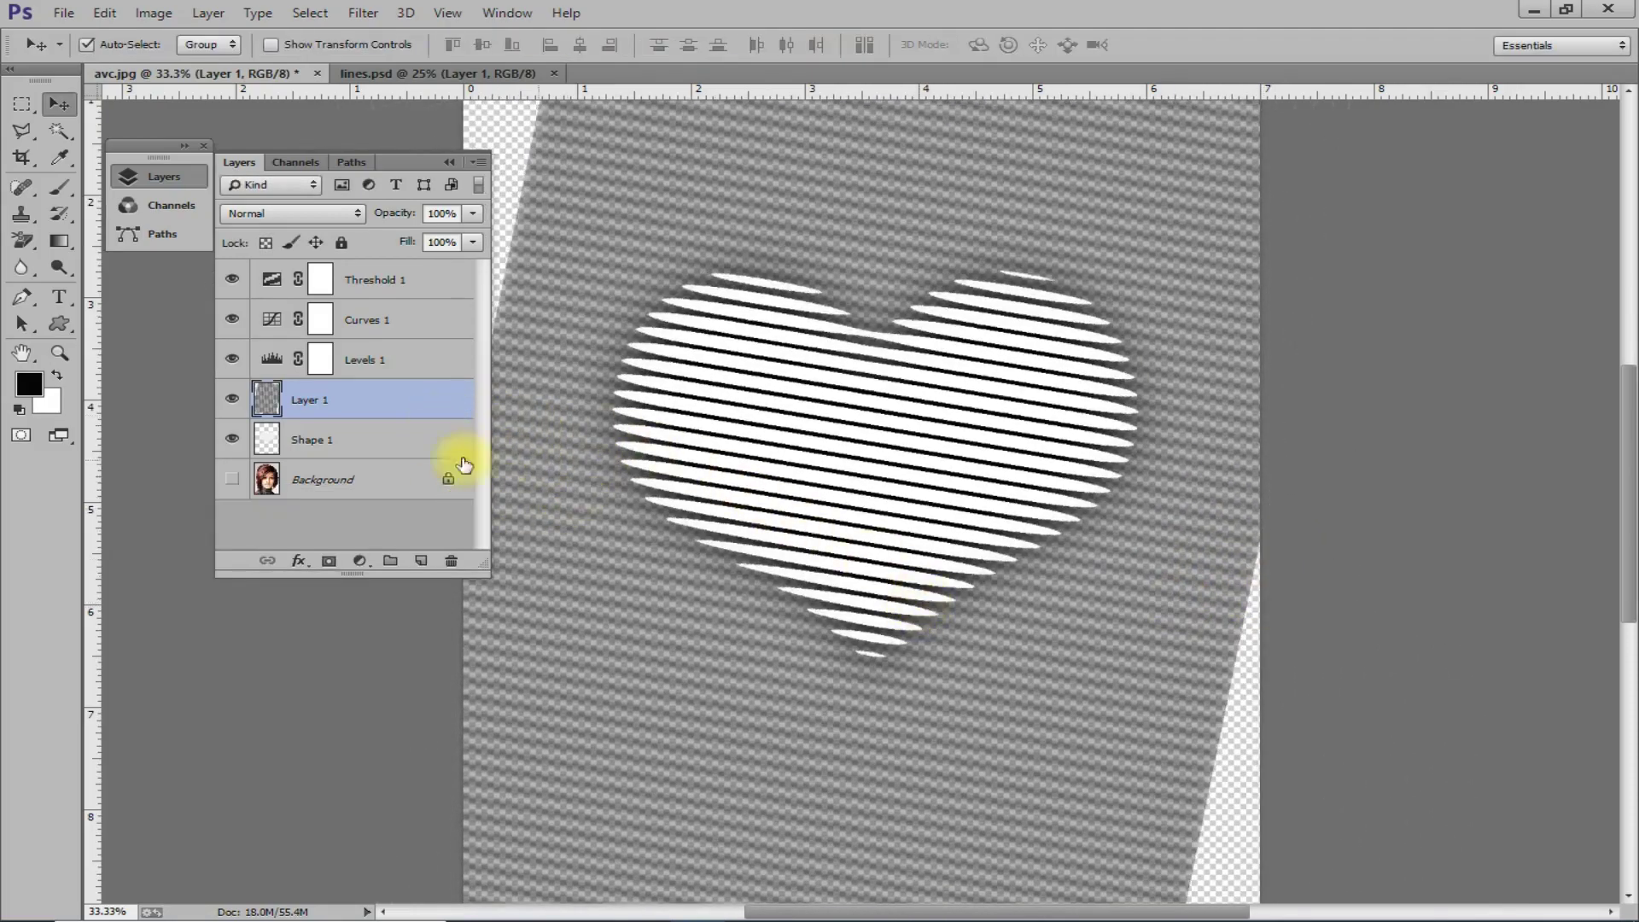
Hide the heart layer and show the Background portrait.
click(232, 441)
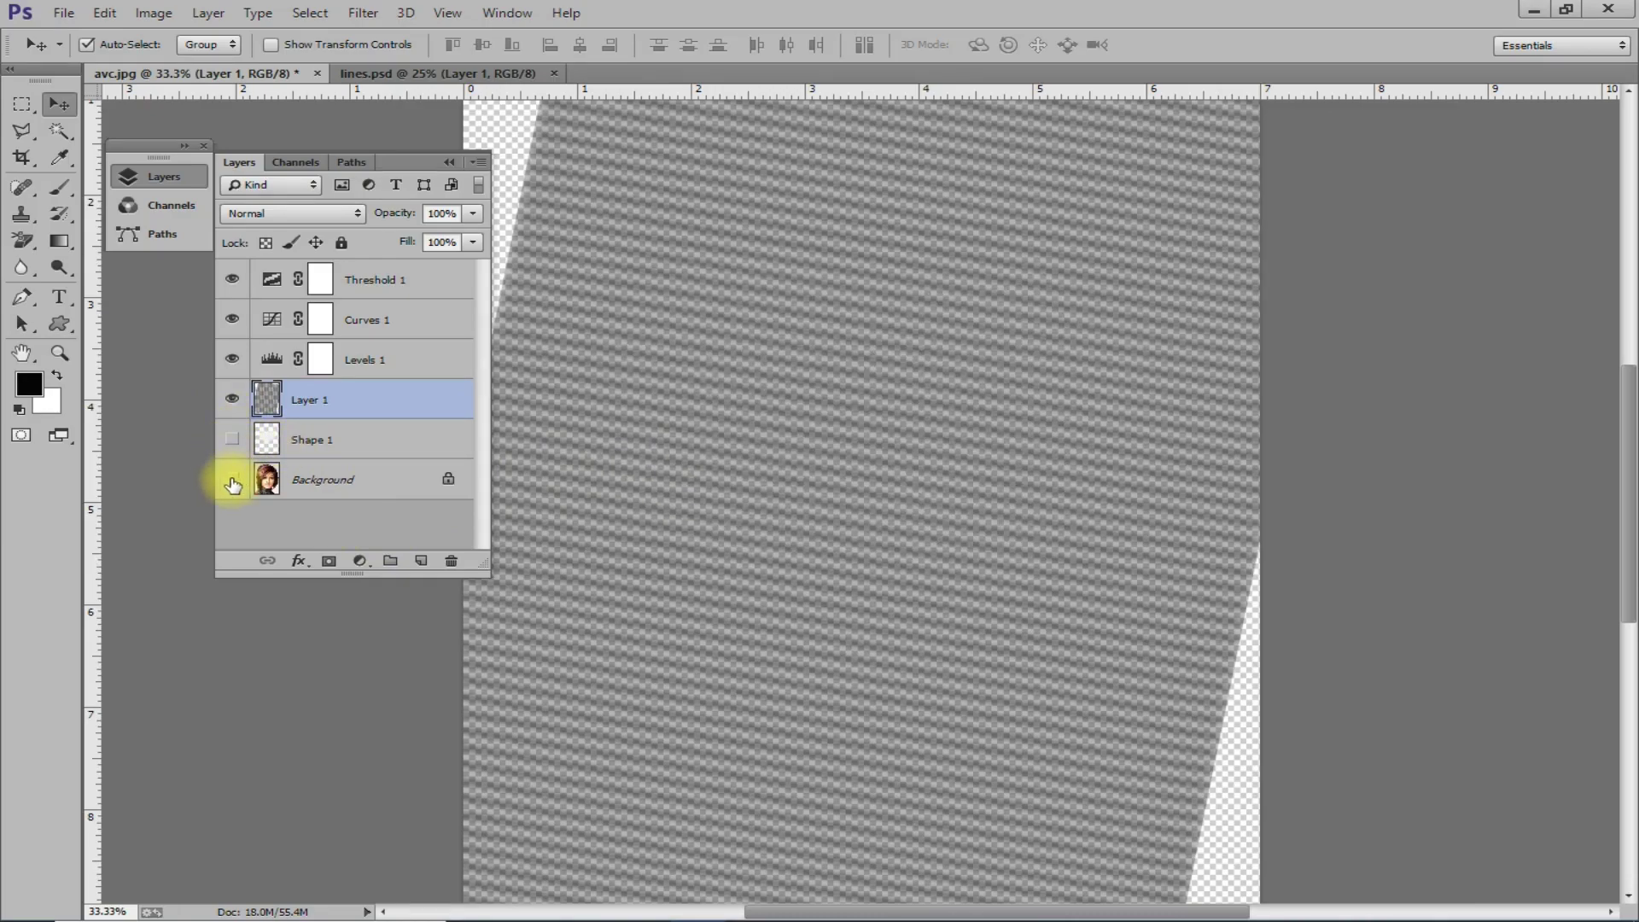
click(232, 482)
click(232, 480)
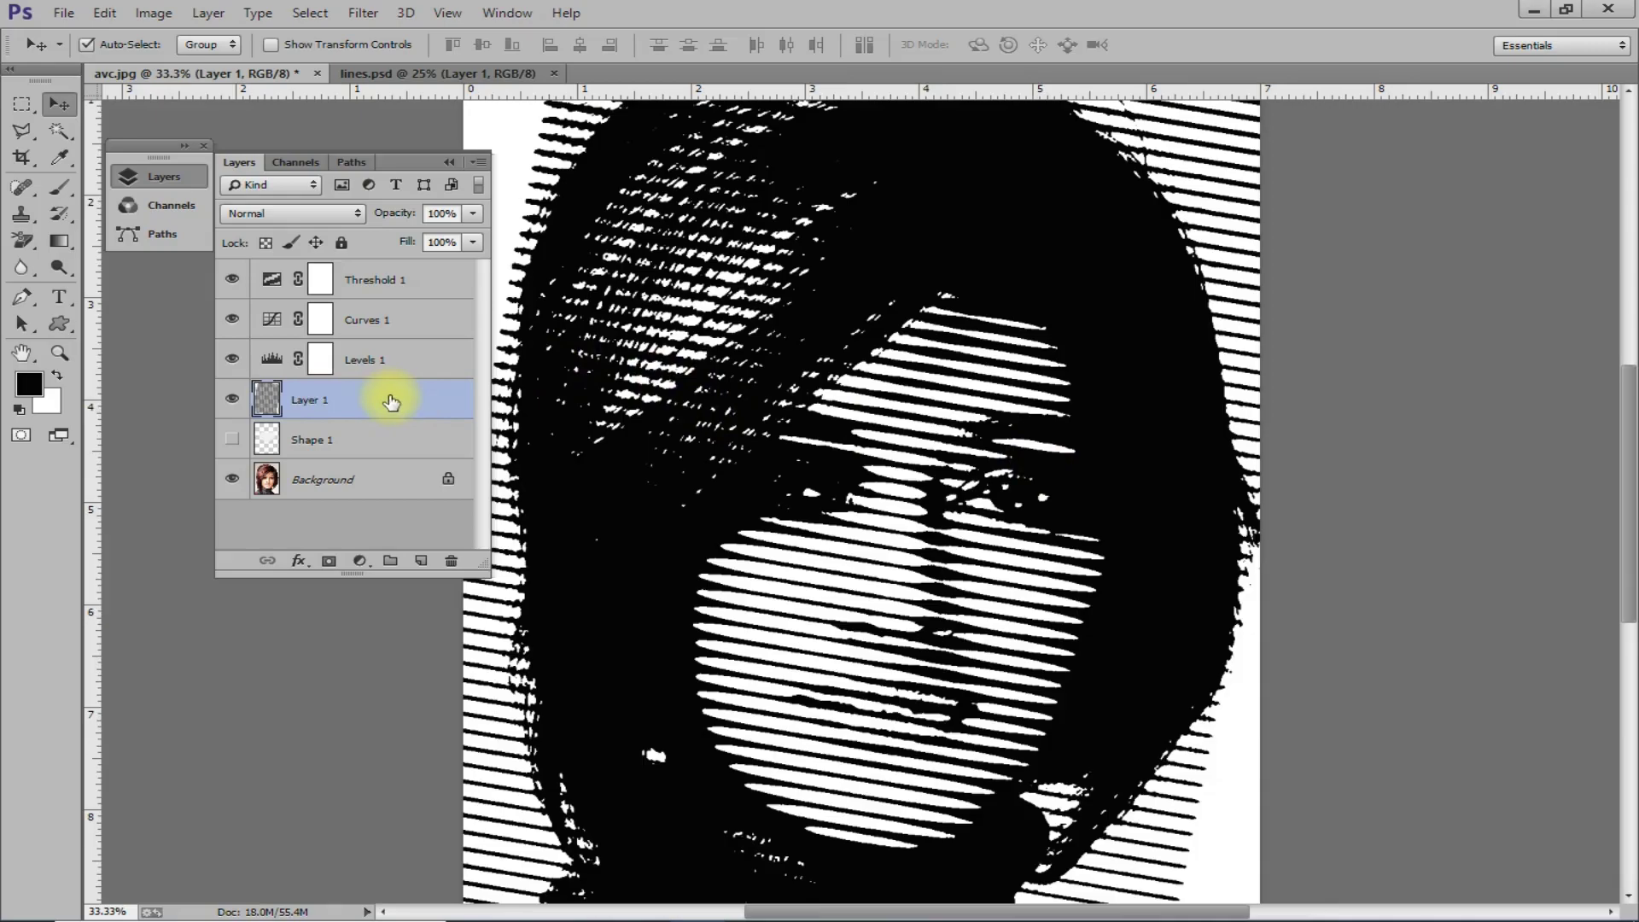
Rotate the stripe layer about −10.7° to level the lines across the portrait.
key(ctrl+t)
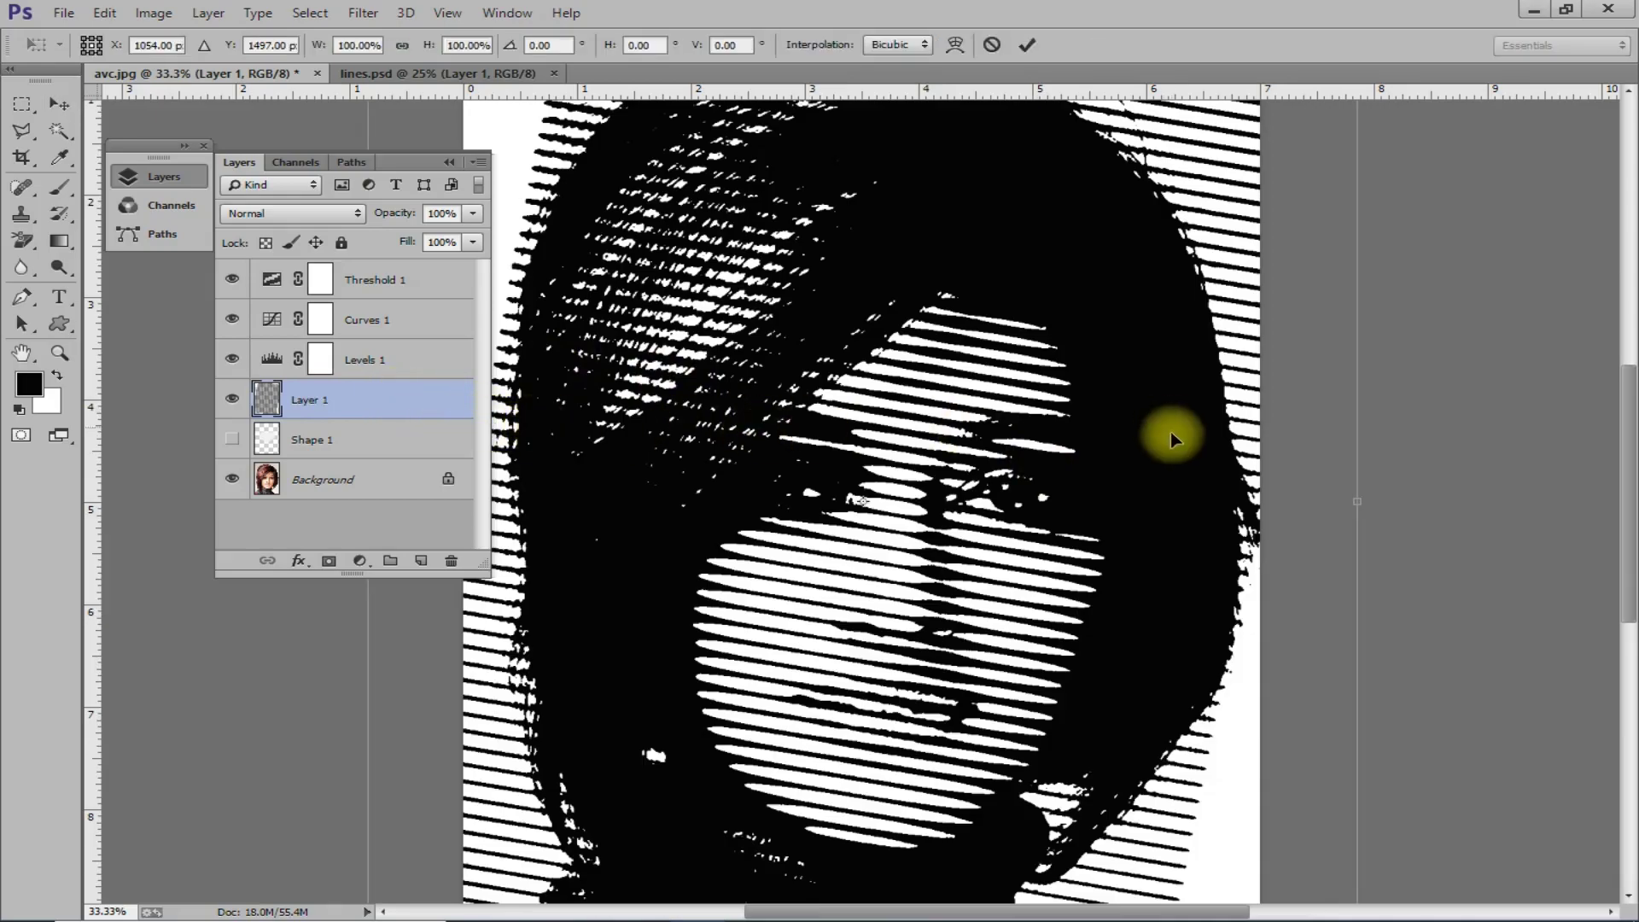
drag(1431, 413, 1432, 313)
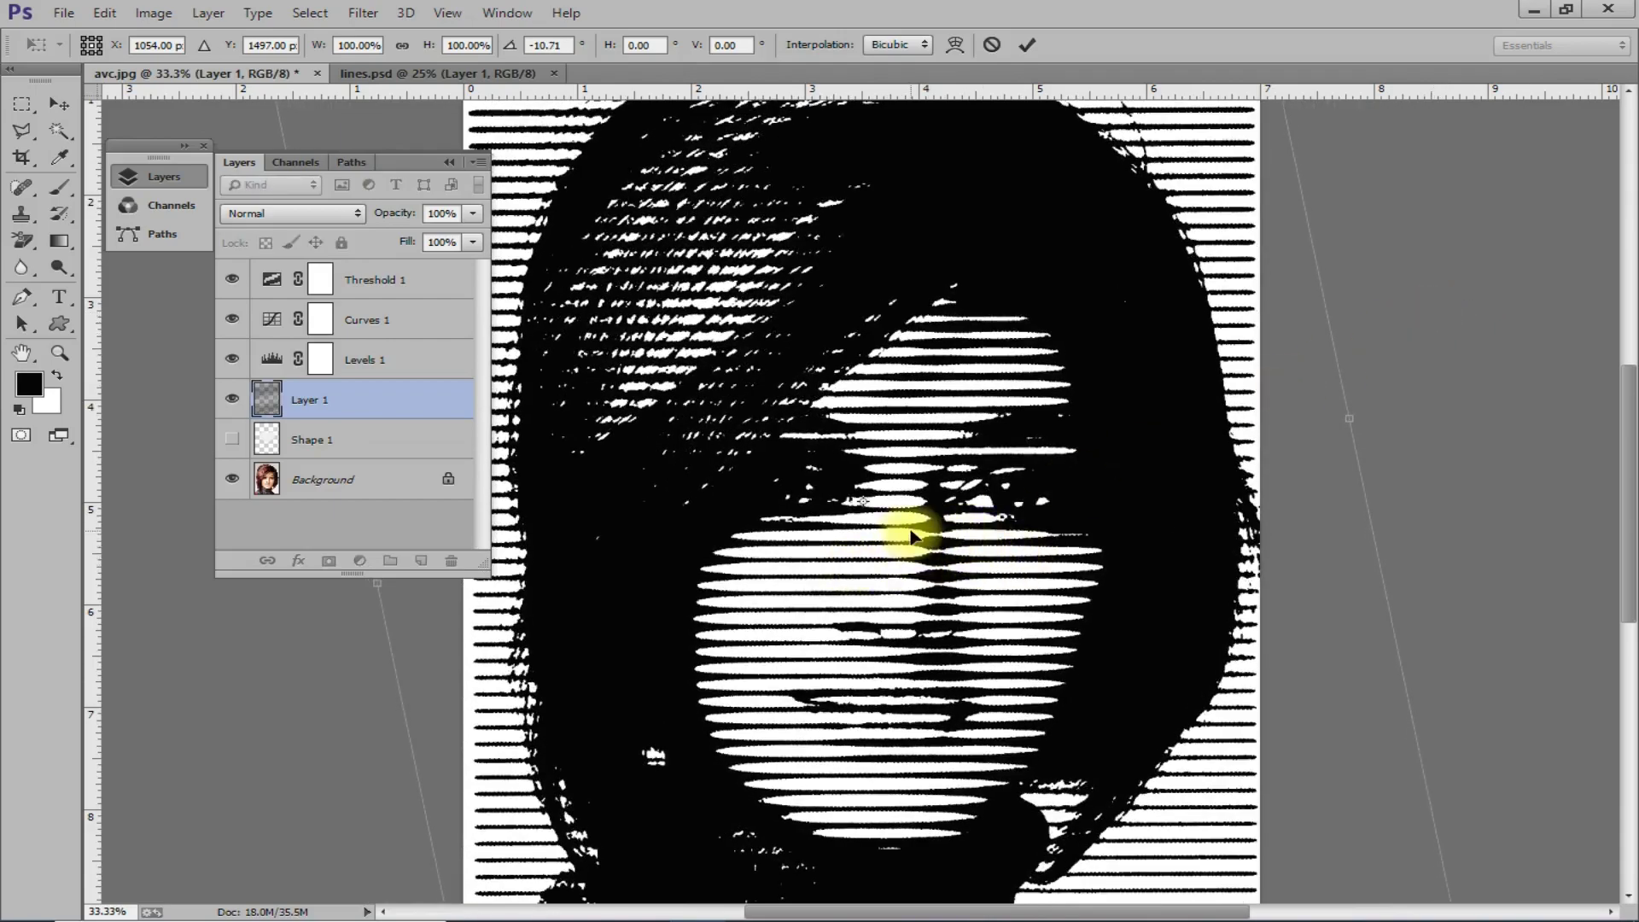
double_click(1014, 523)
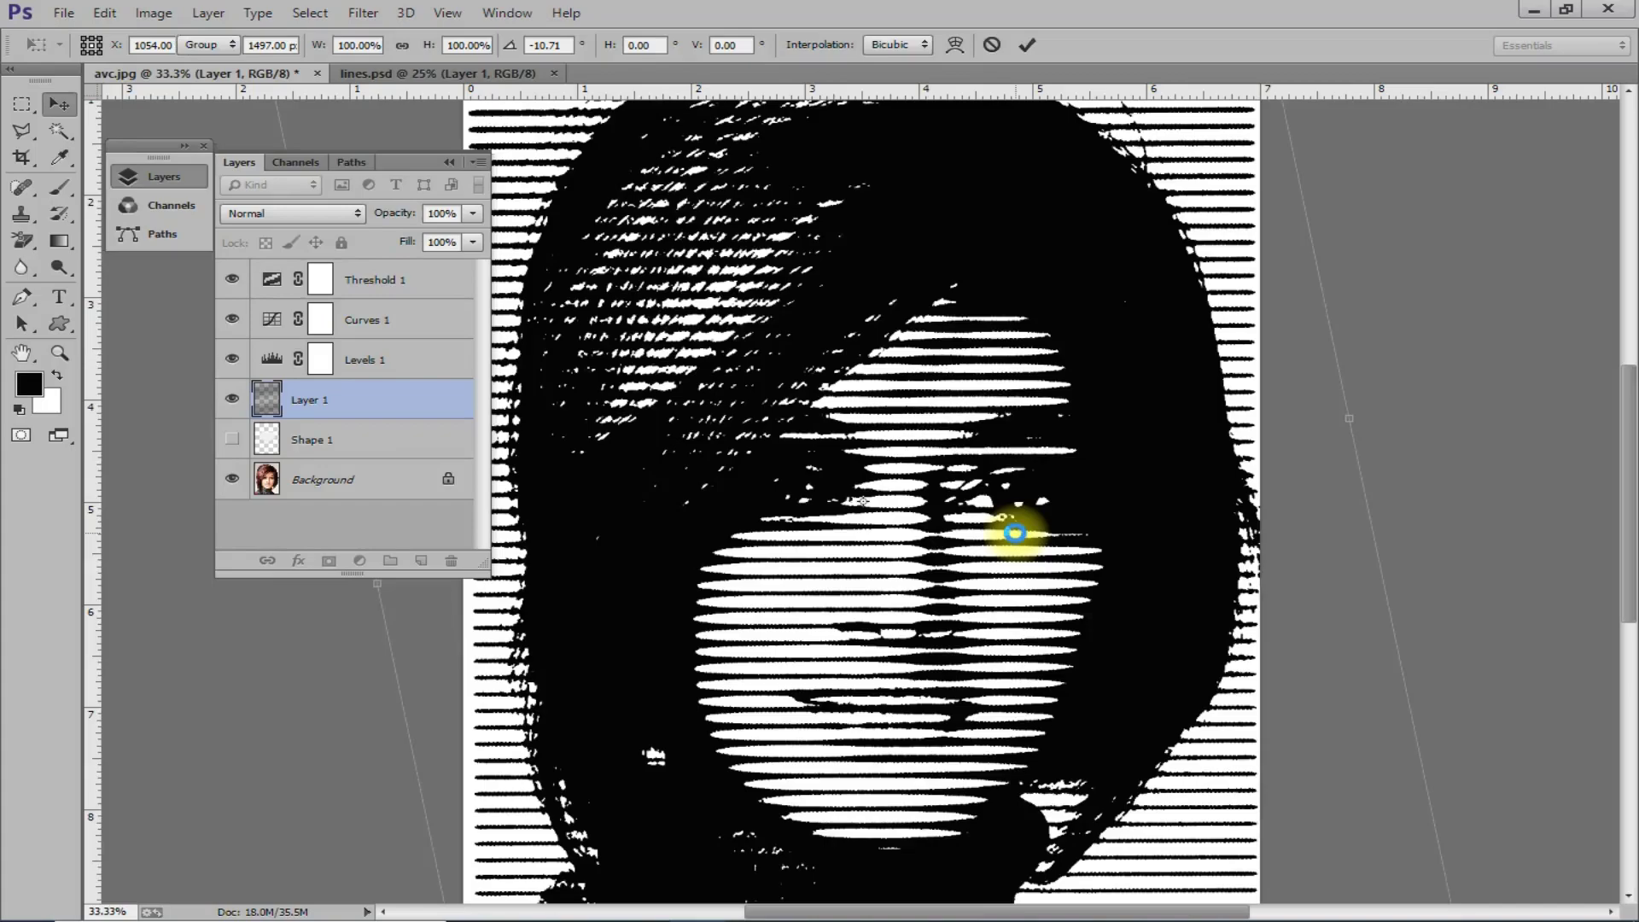